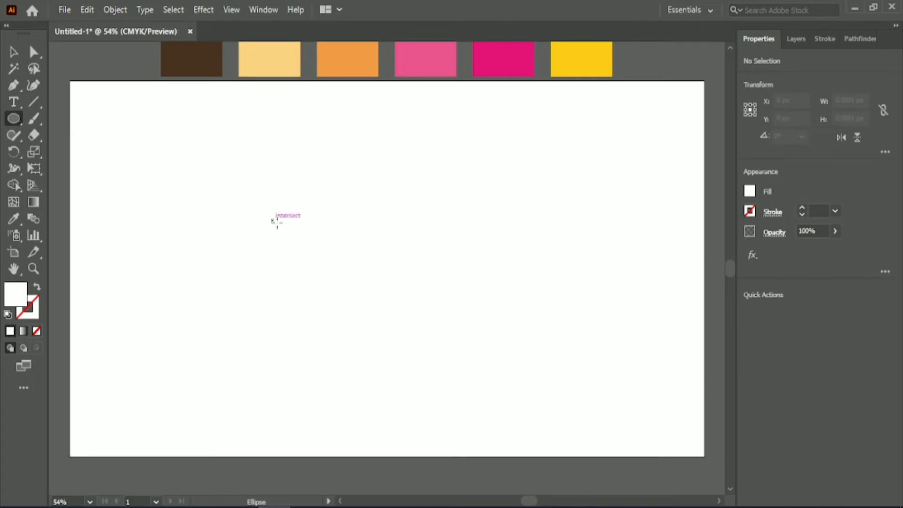
- Draw a flat ellipse about 371 by 91 px, fill it with the dark brown swatch colour and centre it on the artboard
{"action": "left_click_drag", "start_coordinate": [275, 221], "coordinate": [456, 269]}
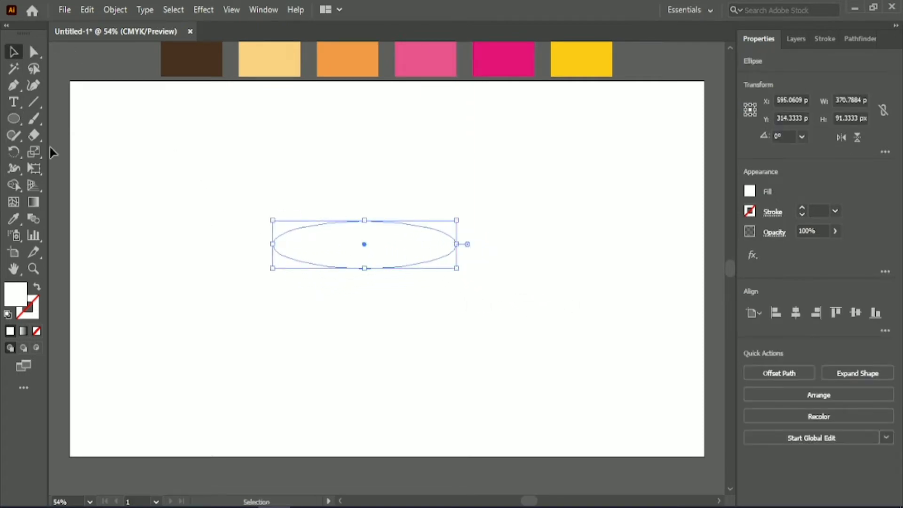
{"action": "left_click", "coordinate": [14, 219]}
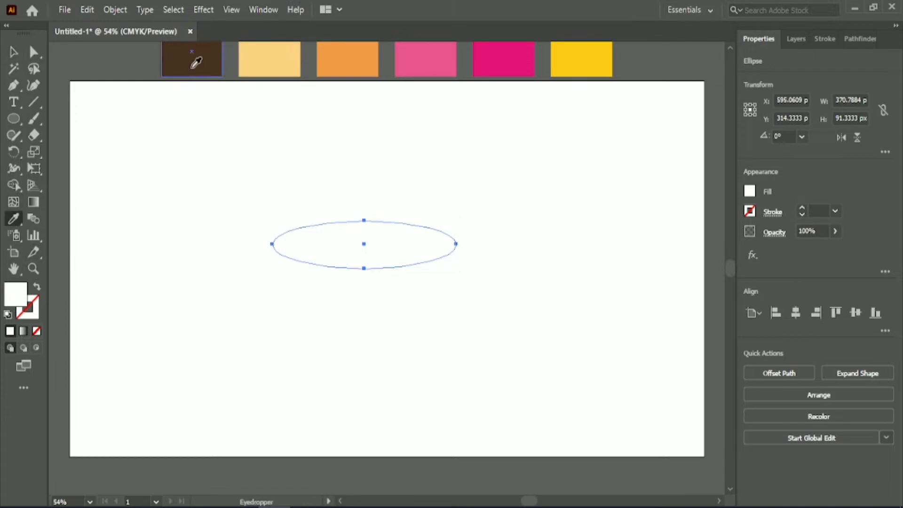
{"action": "left_click", "coordinate": [193, 64]}
{"action": "left_click", "coordinate": [13, 53]}
{"action": "left_click", "coordinate": [796, 314]}
{"action": "left_click", "coordinate": [860, 318]}
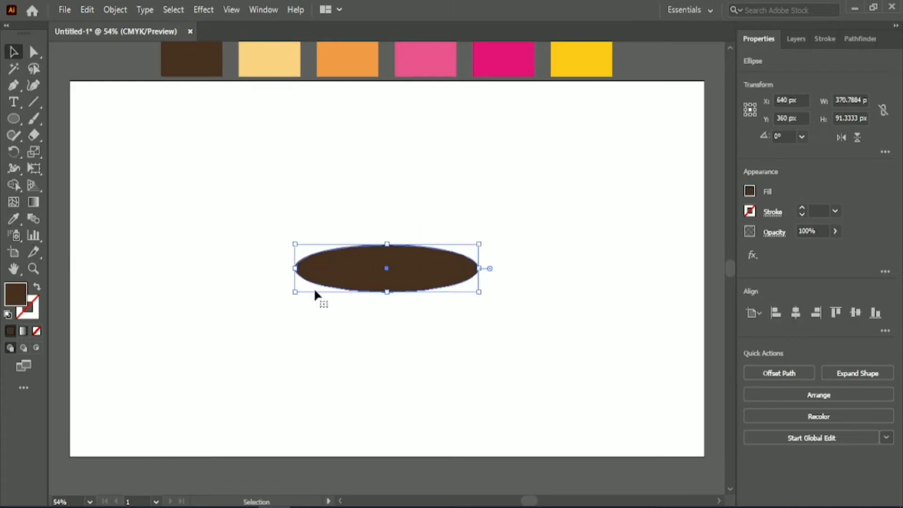
- Swap the ellipse's brown fill to its outline and set the stroke weight to 6 pt
{"action": "left_click", "coordinate": [37, 288]}
{"action": "scroll", "coordinate": [819, 210], "scroll_direction": "up", "scroll_amount": 5}
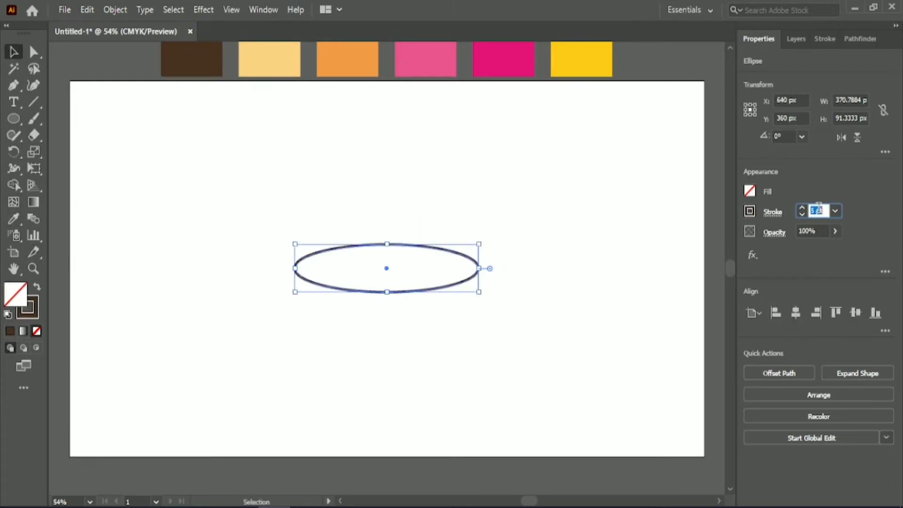
{"action": "scroll", "coordinate": [819, 210], "scroll_direction": "down", "scroll_amount": 1}
{"action": "left_click", "coordinate": [576, 205]}
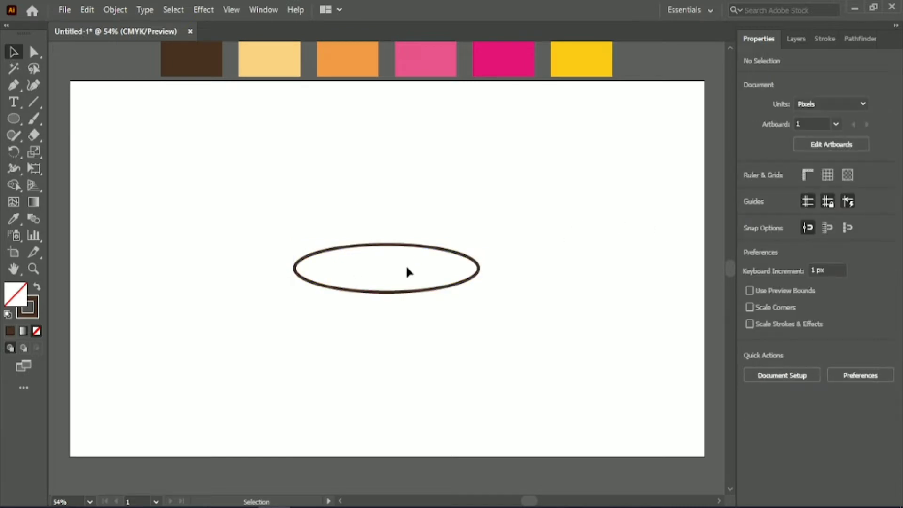
- Fill the outlined ellipse with white and align it to the bottom edge of the artboard
{"action": "left_click", "coordinate": [400, 245]}
{"action": "left_click", "coordinate": [750, 191]}
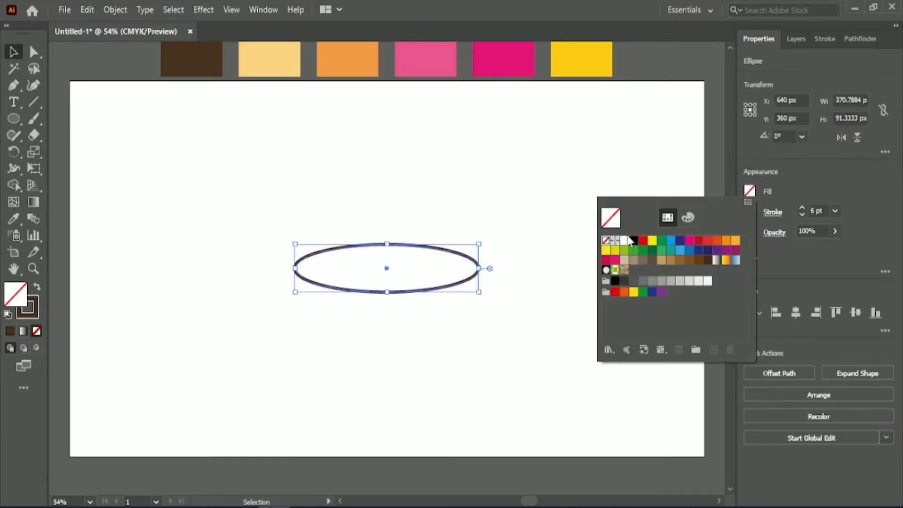
{"action": "left_click", "coordinate": [545, 207]}
{"action": "left_click", "coordinate": [875, 312]}
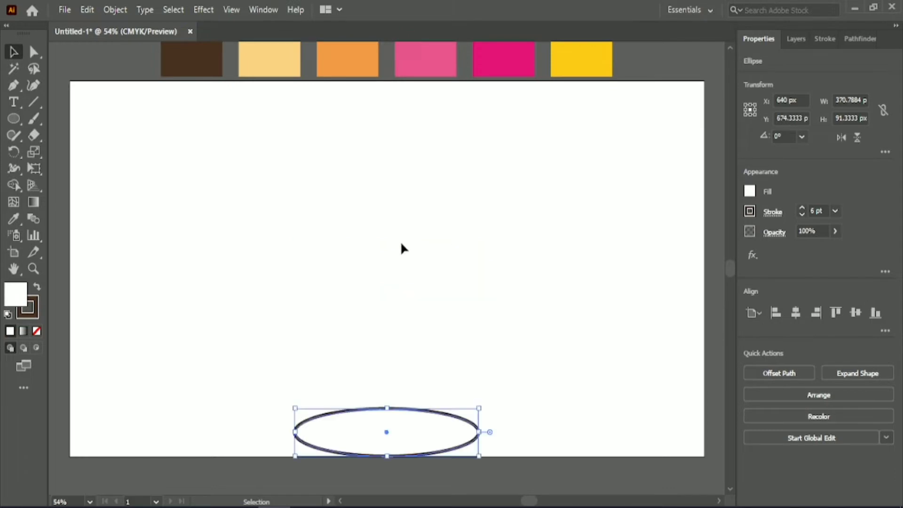
{"action": "left_click", "coordinate": [391, 258]}
- Draw a rectangle about 399 by 143 px and give it the pale yellow swatch colour
{"action": "left_click_drag", "start_coordinate": [19, 119], "coordinate": [56, 123]}
{"action": "left_click_drag", "start_coordinate": [263, 186], "coordinate": [462, 259]}
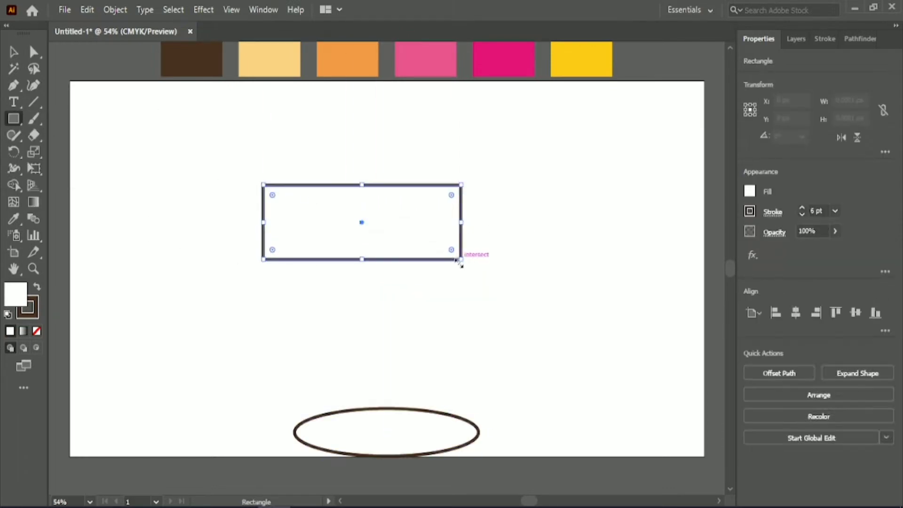
{"action": "left_click", "coordinate": [19, 220]}
{"action": "left_click", "coordinate": [259, 56]}
- Place the pale yellow rectangle just above the ellipse and round all four of its corners
{"action": "key", "text": "v"}
{"action": "left_click_drag", "start_coordinate": [360, 210], "coordinate": [386, 332]}
{"action": "scroll", "coordinate": [386, 332], "scroll_direction": "down", "scroll_amount": 2}
{"action": "left_click_drag", "start_coordinate": [301, 280], "coordinate": [325, 289]}
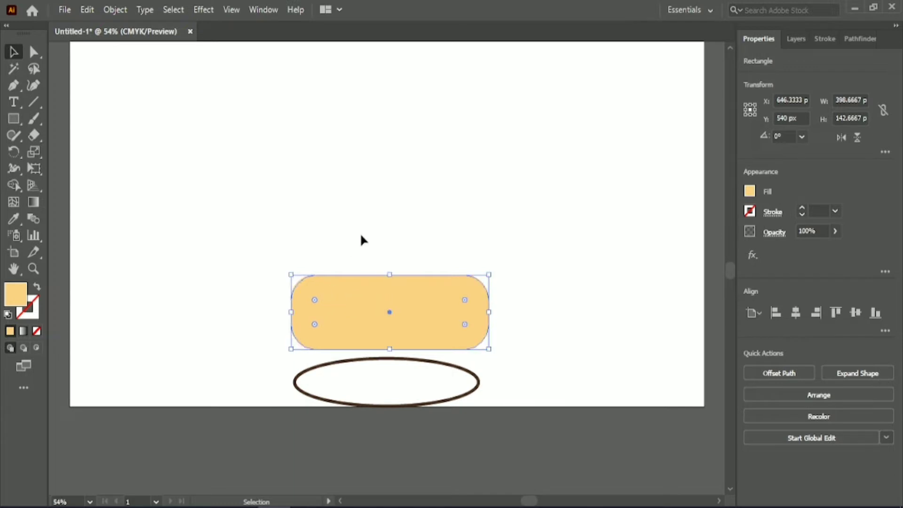
- Reduce the rounding of the yellow shape's two lower corners so they are tighter than the upper ones
{"action": "left_click", "coordinate": [384, 201]}
{"action": "left_click", "coordinate": [315, 336]}
{"action": "key", "text": "a"}
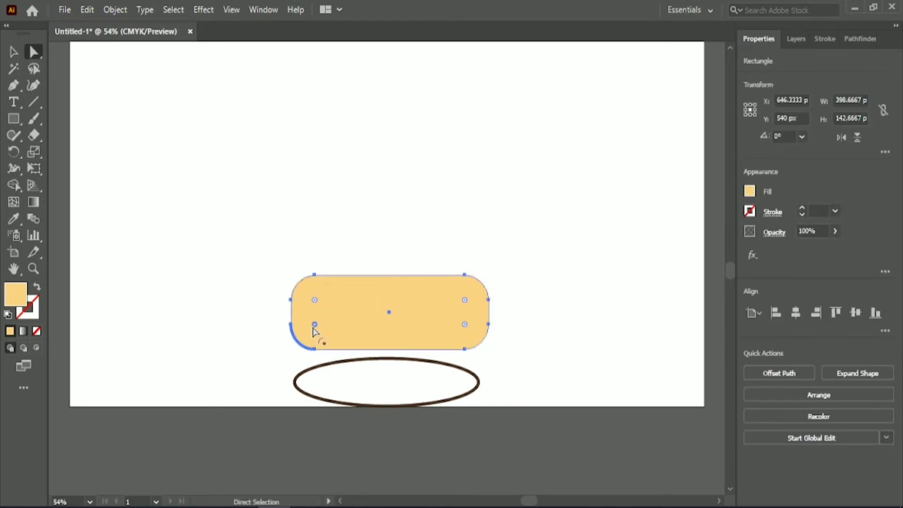
{"action": "left_click_drag", "start_coordinate": [465, 326], "coordinate": [474, 333]}
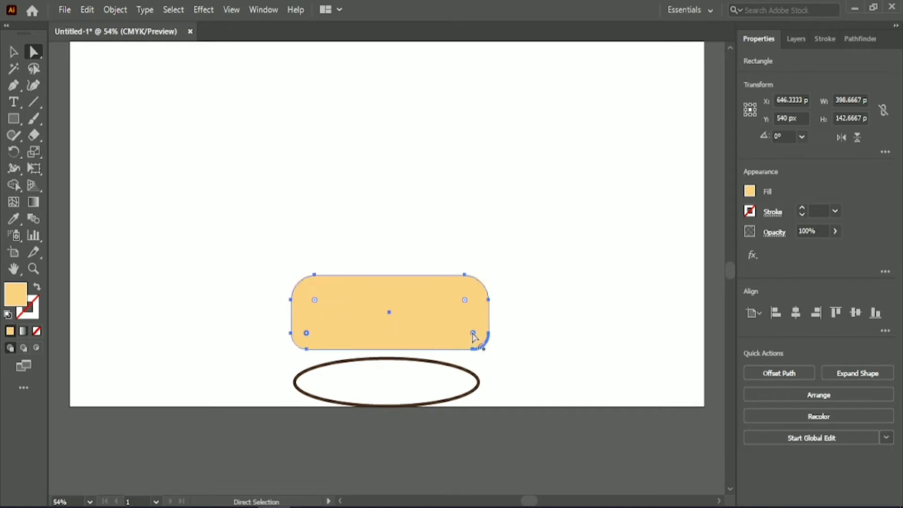
{"action": "left_click", "coordinate": [344, 173]}
- Add an anchor point at the middle of the yellow shape's lower edge
{"action": "scroll", "coordinate": [347, 173], "scroll_direction": "down", "scroll_amount": 2}
{"action": "left_click", "coordinate": [382, 254]}
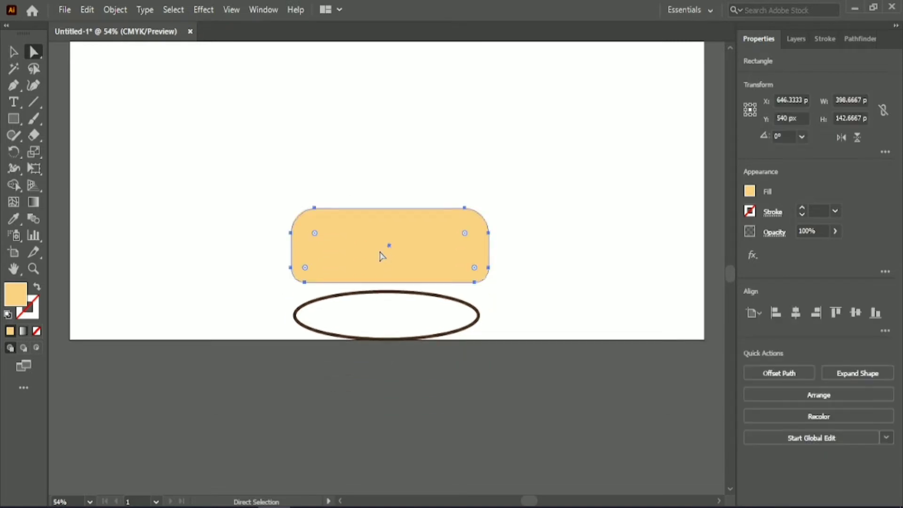
{"action": "left_click_drag", "start_coordinate": [14, 85], "coordinate": [56, 99]}
{"action": "left_click", "coordinate": [389, 282]}
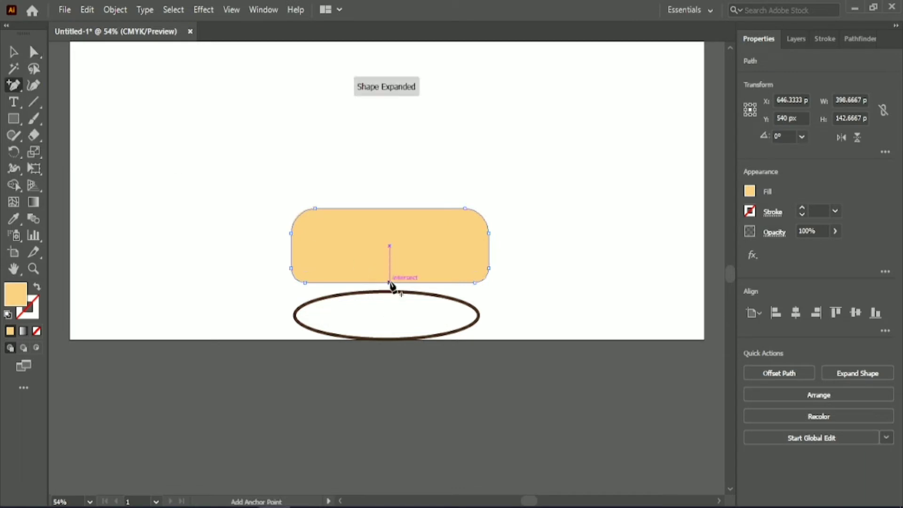
- Nudge the new middle anchor point straight down so the yellow shape's lower edge forms a shallow point
{"action": "left_click", "coordinate": [34, 51]}
{"action": "scroll", "coordinate": [390, 284], "scroll_direction": "down", "scroll_amount": 2}
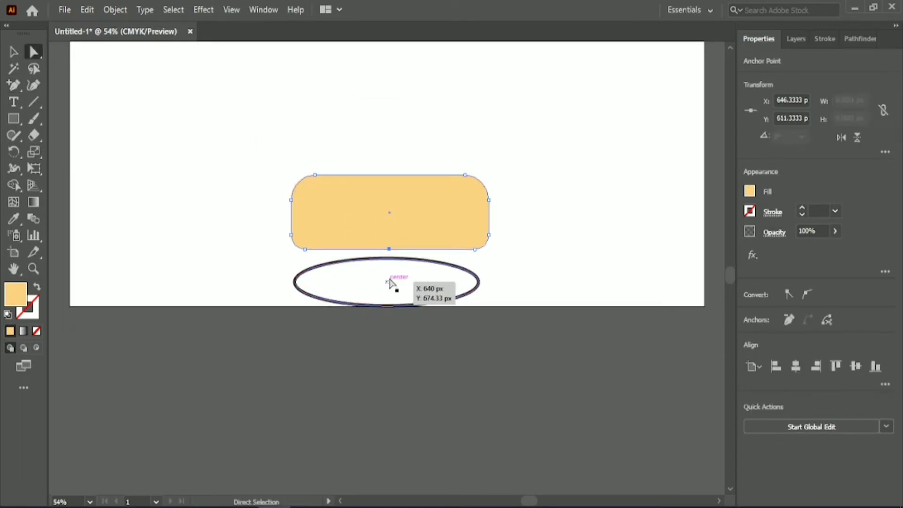
{"action": "scroll", "coordinate": [395, 270], "scroll_direction": "up", "scroll_amount": 1}
{"action": "scroll", "coordinate": [395, 273], "scroll_direction": "up", "scroll_amount": 1}
{"action": "key", "text": "Down"}
{"action": "key", "text": "shift+Down"}
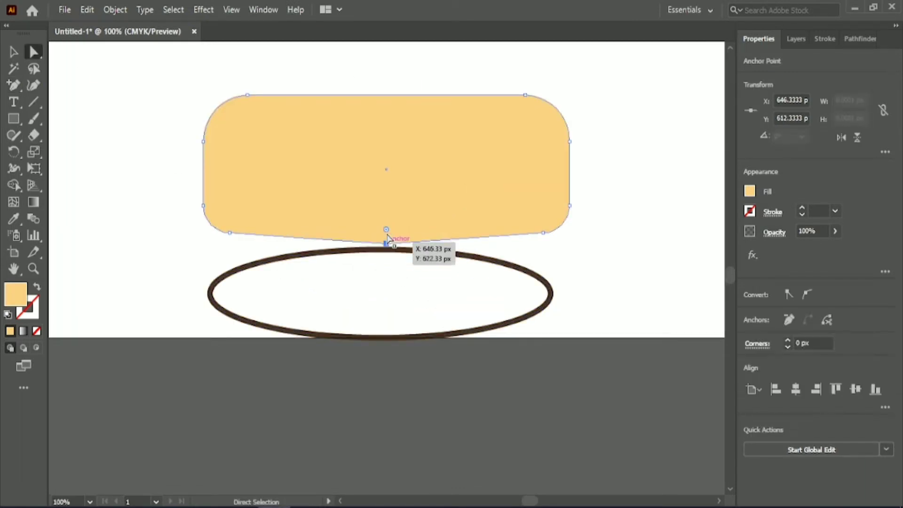
{"action": "key", "text": "Down"}
{"action": "key", "text": "Down"}
{"action": "key", "text": "Down"}
{"action": "key", "text": "Down"}
{"action": "key", "text": "Down"}
- Round off the shallow point on the yellow shape's lower edge with a large corner radius
{"action": "left_click_drag", "start_coordinate": [393, 243], "coordinate": [413, 66]}
{"action": "scroll", "coordinate": [398, 258], "scroll_direction": "up", "scroll_amount": 3}
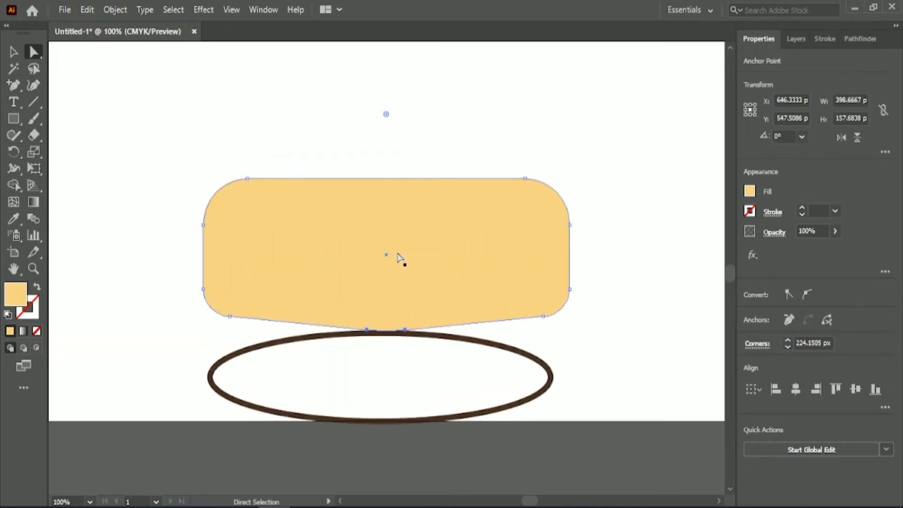
{"action": "left_click_drag", "start_coordinate": [385, 115], "coordinate": [387, 61]}
{"action": "key", "text": "v"}
{"action": "left_click", "coordinate": [303, 113]}
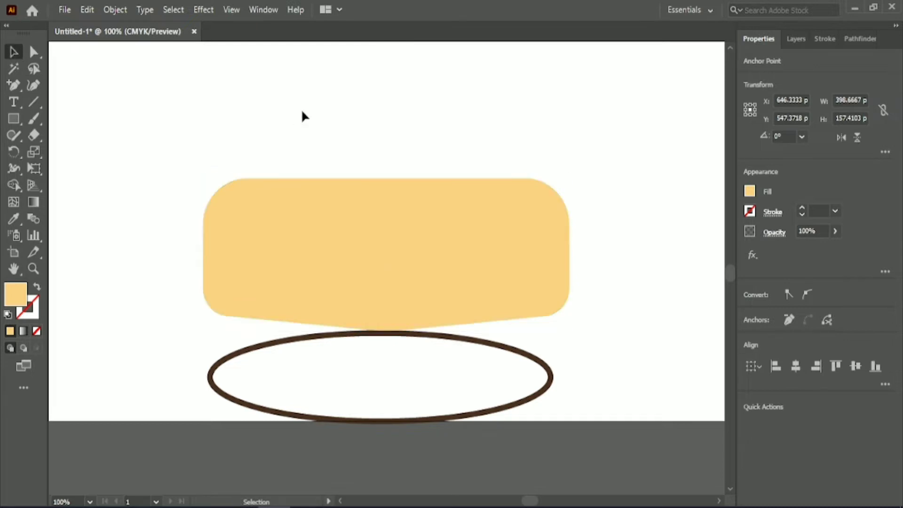
- Move the yellow shape up to mid-artboard and place the ellipse separately below it with a clear gap
{"action": "scroll", "coordinate": [311, 105], "scroll_direction": "down", "scroll_amount": 1}
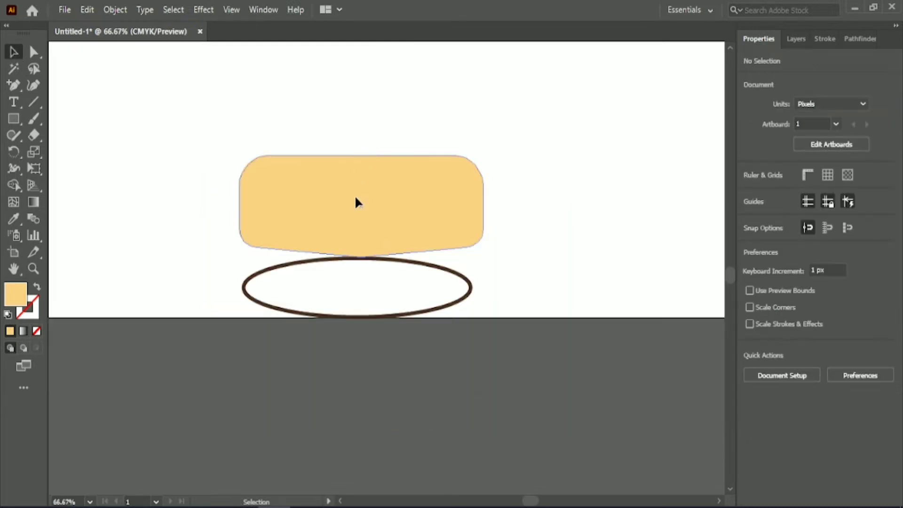
{"action": "left_click_drag", "start_coordinate": [356, 246], "coordinate": [355, 269]}
{"action": "left_click_drag", "start_coordinate": [337, 117], "coordinate": [410, 335]}
{"action": "scroll", "coordinate": [410, 336], "scroll_direction": "up", "scroll_amount": 6}
{"action": "left_click_drag", "start_coordinate": [386, 389], "coordinate": [363, 256]}
{"action": "scroll", "coordinate": [393, 213], "scroll_direction": "down", "scroll_amount": 1}
{"action": "left_click", "coordinate": [391, 329]}
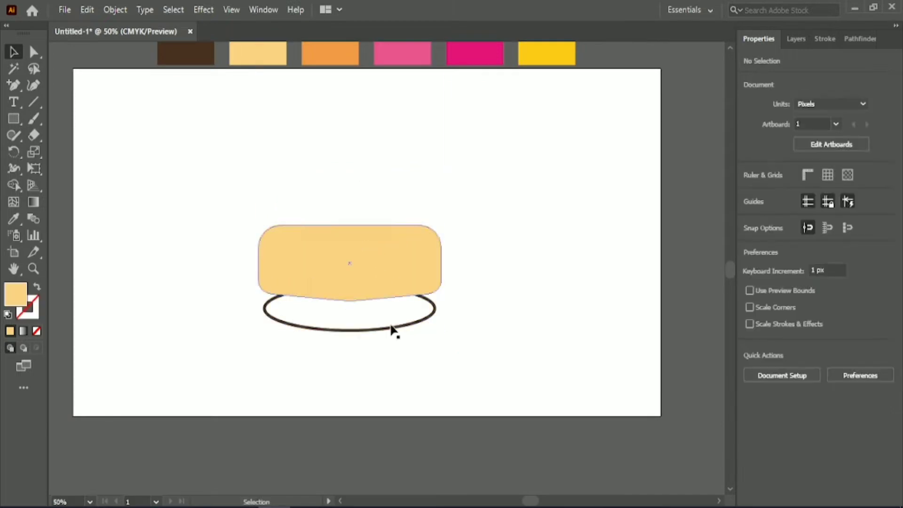
{"action": "left_click_drag", "start_coordinate": [363, 329], "coordinate": [356, 388]}
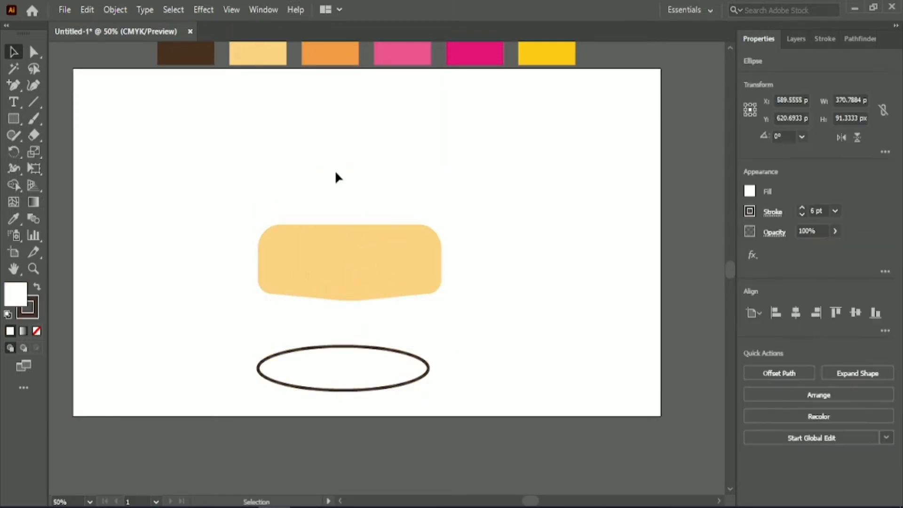
- Duplicate the yellow shape twice, placing the copies one above the other over the original
{"action": "left_click", "coordinate": [352, 259]}
{"action": "left_click_drag", "start_coordinate": [351, 256], "coordinate": [350, 155]}
{"action": "left_click_drag", "start_coordinate": [351, 160], "coordinate": [349, 94]}
{"action": "left_click", "coordinate": [473, 205]}
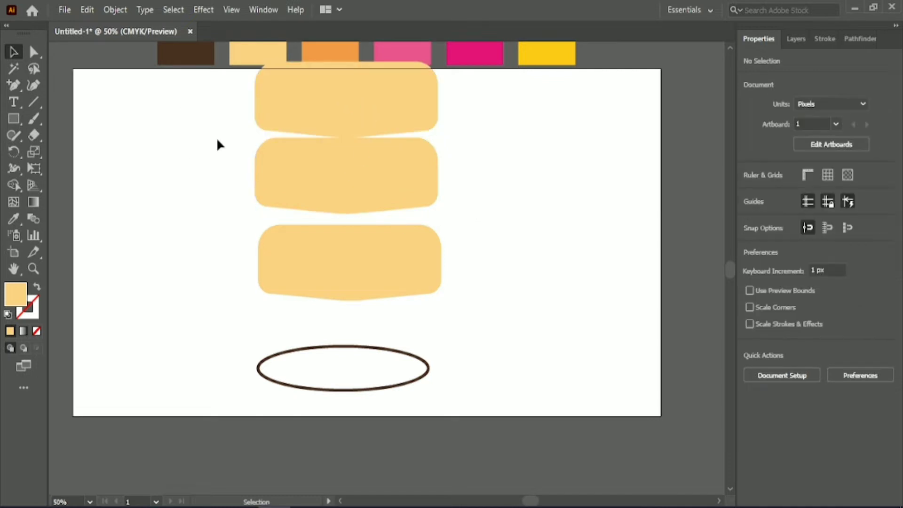
- Scale down the upper copies as smaller cake tiers and align the tiers on a common vertical centre
{"action": "left_click", "coordinate": [346, 286]}
{"action": "left_click", "coordinate": [362, 193]}
{"action": "left_click_drag", "start_coordinate": [254, 136], "coordinate": [294, 154]}
{"action": "left_click", "coordinate": [287, 111]}
{"action": "left_click_drag", "start_coordinate": [254, 62], "coordinate": [465, 287]}
{"action": "left_click", "coordinate": [797, 314]}
{"action": "left_click", "coordinate": [513, 188]}
- Stack the three cake tiers so each upper tier meets the one below, and centre them horizontally again
{"action": "left_click_drag", "start_coordinate": [371, 121], "coordinate": [376, 140]}
{"action": "left_click_drag", "start_coordinate": [366, 103], "coordinate": [392, 175]}
{"action": "left_click_drag", "start_coordinate": [378, 155], "coordinate": [384, 173]}
{"action": "left_click_drag", "start_coordinate": [364, 101], "coordinate": [399, 250]}
{"action": "left_click", "coordinate": [793, 316]}
{"action": "left_click", "coordinate": [543, 230]}
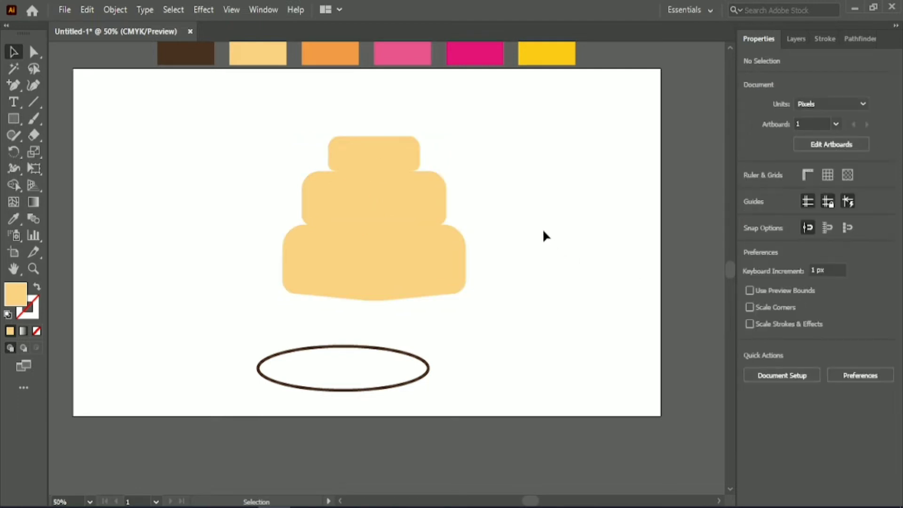
- Shorten the top tier slightly, and stretch the three stacked tiers to about 409 px tall overall
{"action": "left_click", "coordinate": [382, 156]}
{"action": "left_click", "coordinate": [472, 140]}
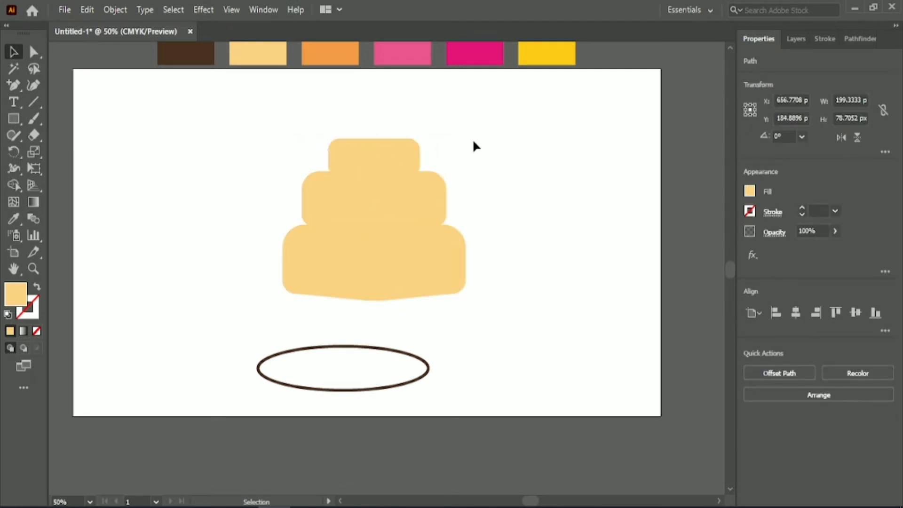
{"action": "left_click_drag", "start_coordinate": [369, 105], "coordinate": [412, 303]}
{"action": "left_click_drag", "start_coordinate": [375, 137], "coordinate": [379, 103]}
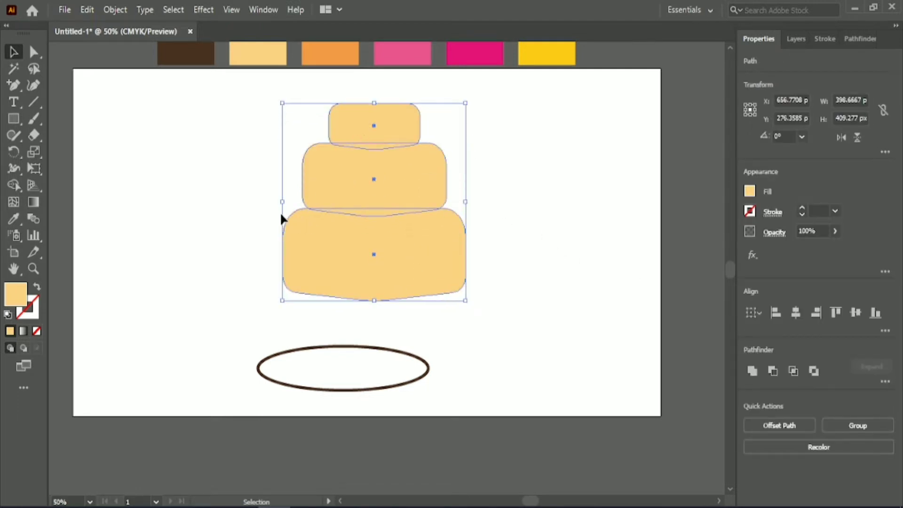
{"action": "mouse_move", "coordinate": [282, 201]}
{"action": "left_mouse_down"}
{"action": "mouse_move", "coordinate": [291, 202]}
{"action": "mouse_move", "coordinate": [282, 203]}
{"action": "left_mouse_up"}
{"action": "left_click", "coordinate": [461, 211]}
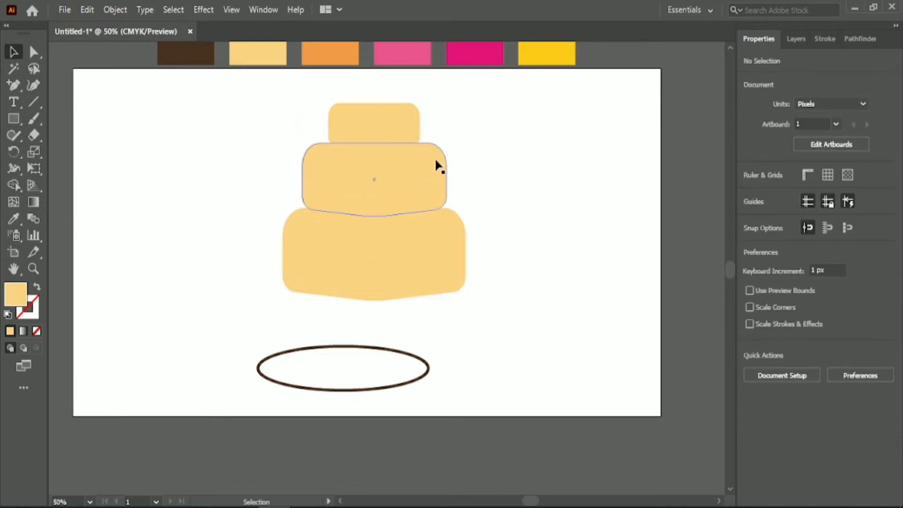
- Lower the bottom tier's upper edge to make it about 164 px tall, and shorten the middle and top tiers slightly
{"action": "left_click", "coordinate": [433, 236]}
{"action": "left_click_drag", "start_coordinate": [374, 203], "coordinate": [377, 223]}
{"action": "left_click", "coordinate": [484, 175]}
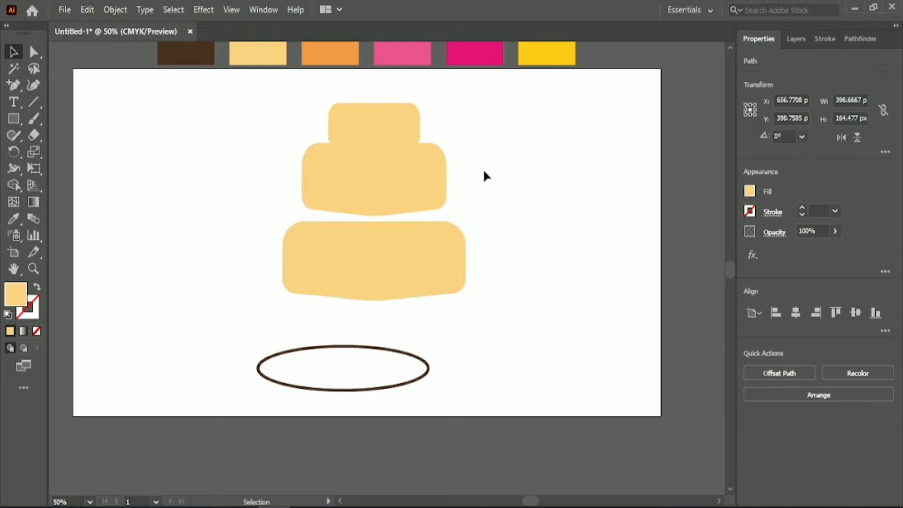
{"action": "left_click", "coordinate": [380, 156]}
{"action": "left_click_drag", "start_coordinate": [374, 143], "coordinate": [375, 150]}
{"action": "left_click", "coordinate": [376, 124]}
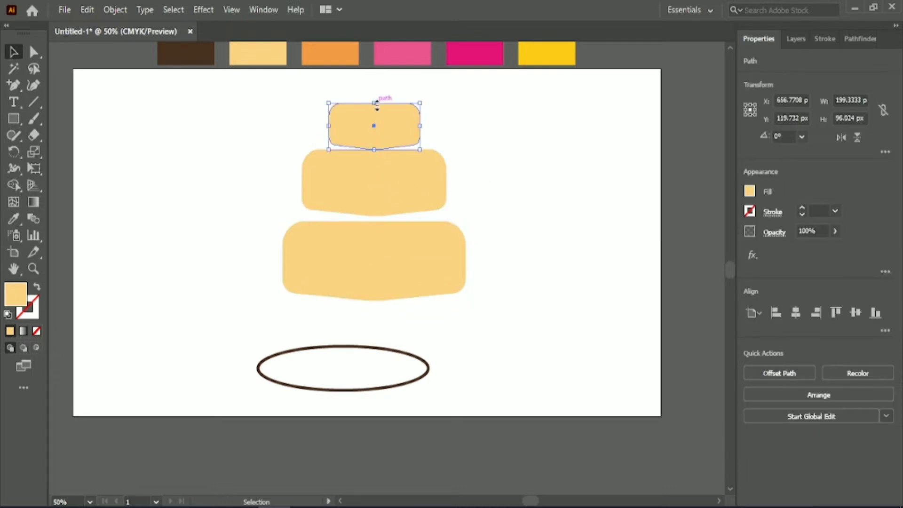
{"action": "left_click_drag", "start_coordinate": [377, 103], "coordinate": [370, 131]}
- Move the upper tiers down to close the gaps and centre the tiers horizontally on each other
{"action": "left_click", "coordinate": [371, 92]}
{"action": "left_click_drag", "start_coordinate": [363, 89], "coordinate": [376, 154]}
{"action": "left_click_drag", "start_coordinate": [378, 135], "coordinate": [376, 148]}
{"action": "left_click", "coordinate": [796, 313]}
{"action": "left_click", "coordinate": [567, 249]}
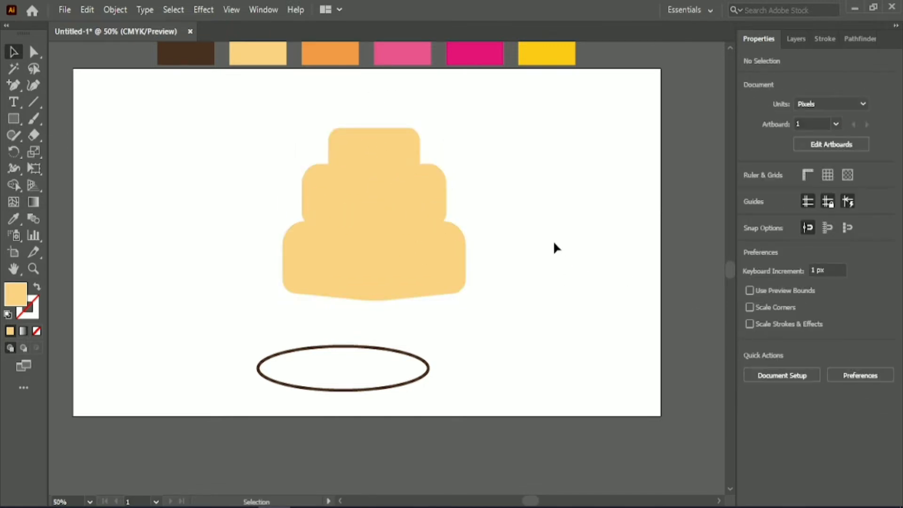
- Draw a rectangle about 341 by 95 px beside the cake and fill it with the lighter pink swatch colour
{"action": "left_click", "coordinate": [14, 118]}
{"action": "left_click", "coordinate": [89, 119]}
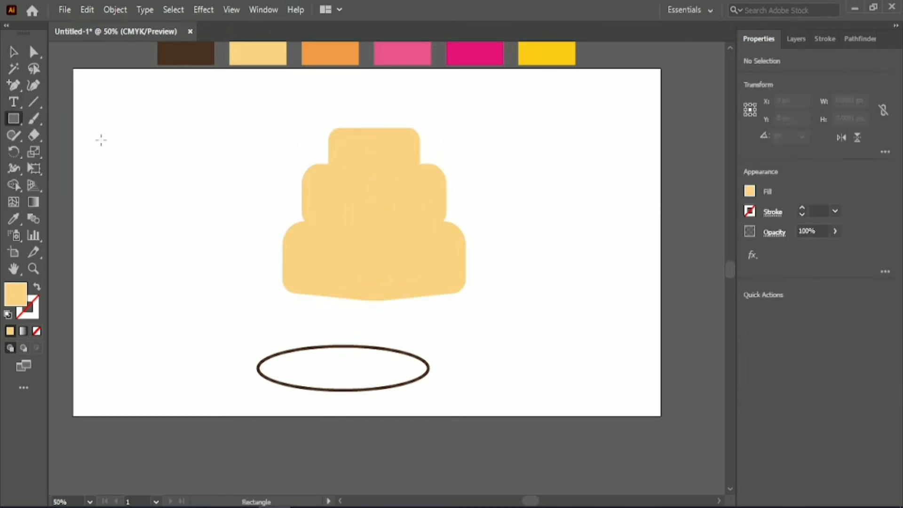
{"action": "left_click_drag", "start_coordinate": [99, 138], "coordinate": [255, 183]}
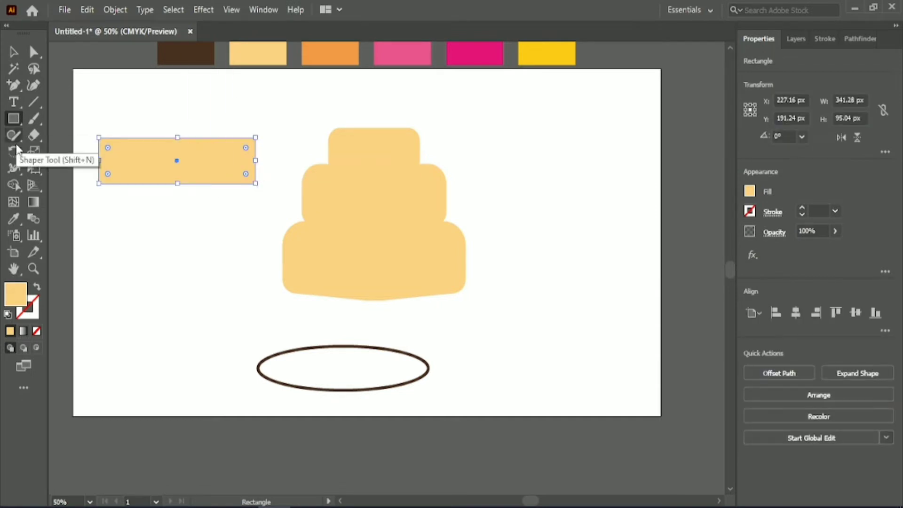
{"action": "left_click", "coordinate": [19, 218]}
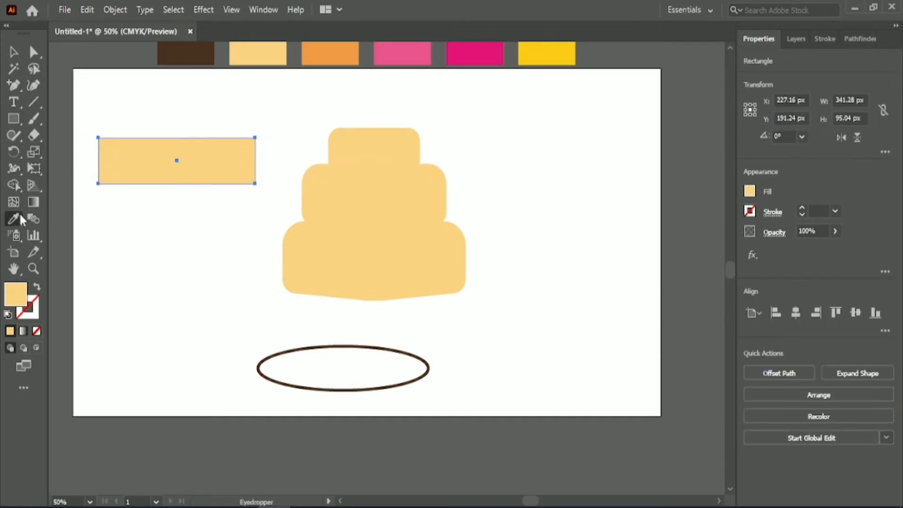
{"action": "left_click", "coordinate": [397, 51]}
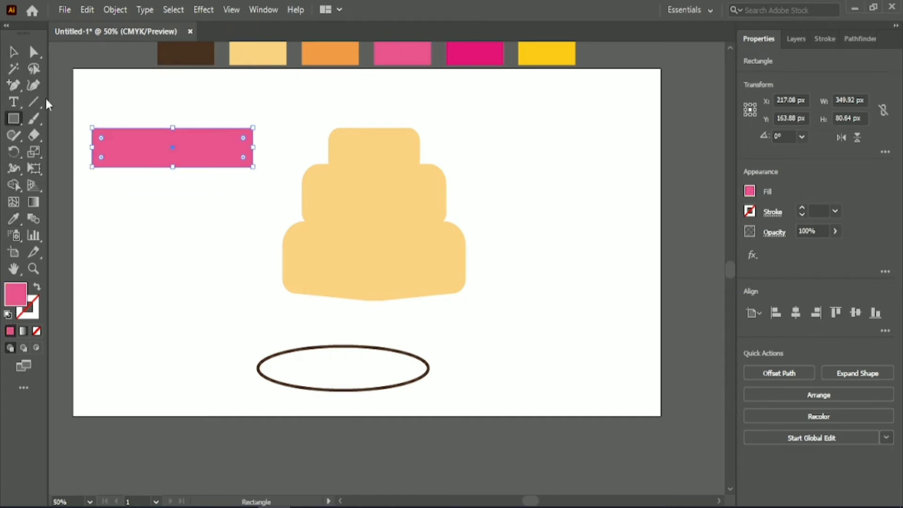
- Draw a pink circle about 75 px across for the first scallop on the pink rectangle's lower edge
{"action": "left_click", "coordinate": [13, 119]}
{"action": "left_click", "coordinate": [73, 152]}
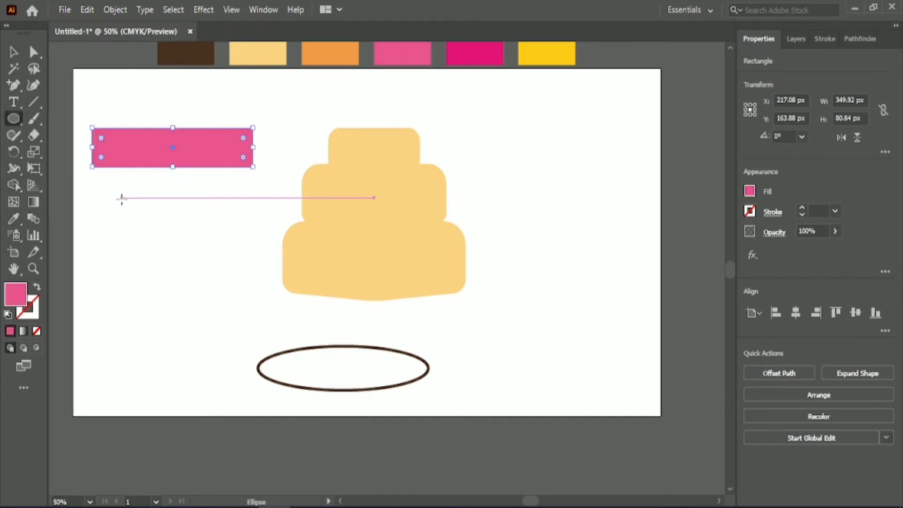
{"action": "mouse_move", "coordinate": [121, 198]}
{"action": "left_mouse_down"}
{"action": "mouse_move", "coordinate": [156, 234]}
{"action": "mouse_move", "coordinate": [111, 169]}
{"action": "mouse_move", "coordinate": [138, 172]}
{"action": "mouse_move", "coordinate": [126, 199]}
{"action": "mouse_move", "coordinate": [156, 200]}
{"action": "left_mouse_up"}
{"action": "left_click", "coordinate": [130, 149], "text": "shift"}
{"action": "left_click", "coordinate": [135, 128]}
- Repeat the circle duplication along the pink rectangle's lower edge to form a row of five scallops
{"action": "key", "text": "ctrl+d"}
{"action": "key", "text": "ctrl+d"}
{"action": "key", "text": "ctrl+d"}
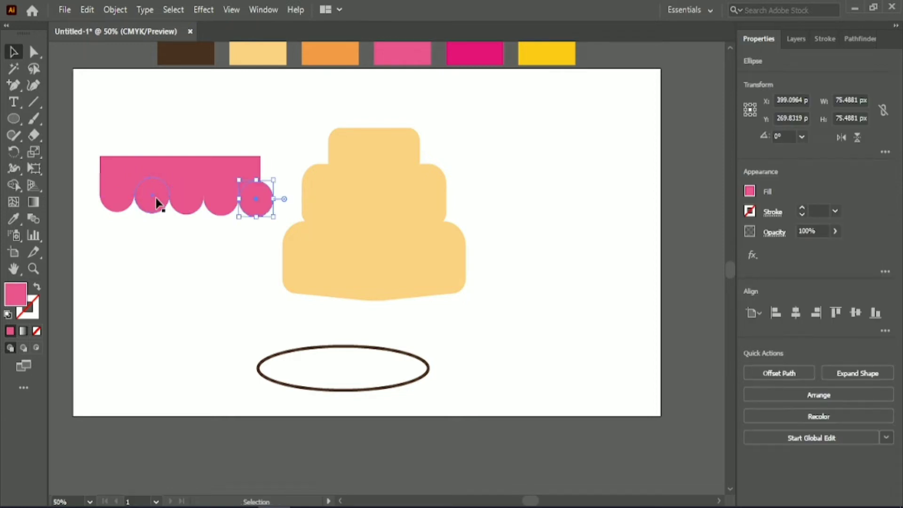
{"action": "left_click", "coordinate": [154, 127]}
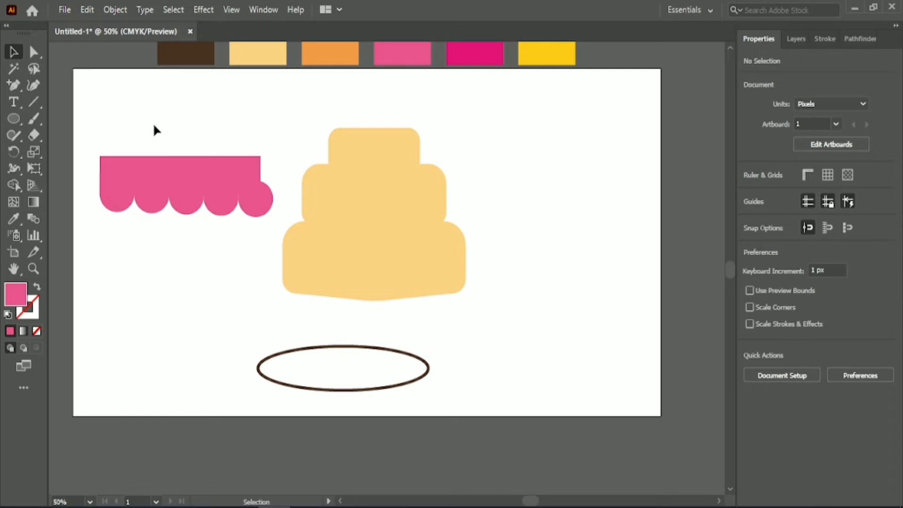
- Widen the pink rectangle to about 377 px so it spans the scallop row, and align the five circles by their top edges
{"action": "left_click", "coordinate": [256, 181]}
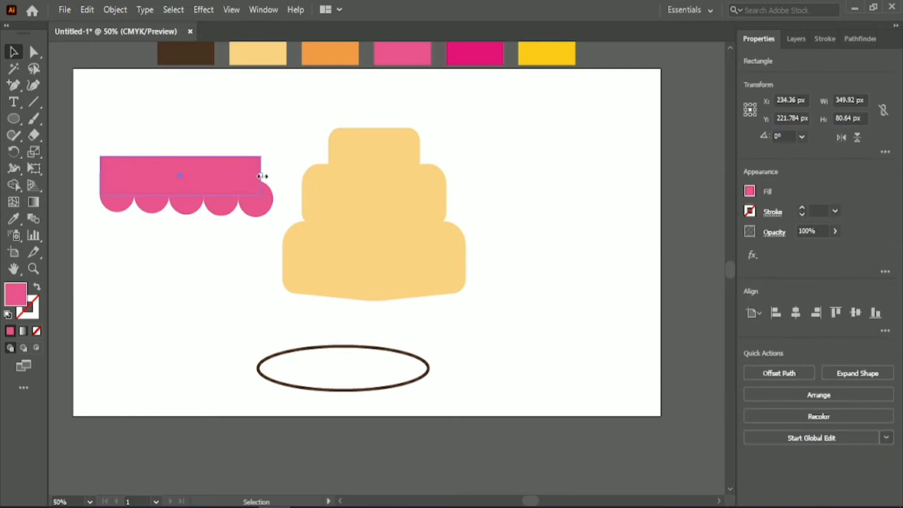
{"action": "left_click_drag", "start_coordinate": [262, 176], "coordinate": [273, 176]}
{"action": "left_click", "coordinate": [180, 132]}
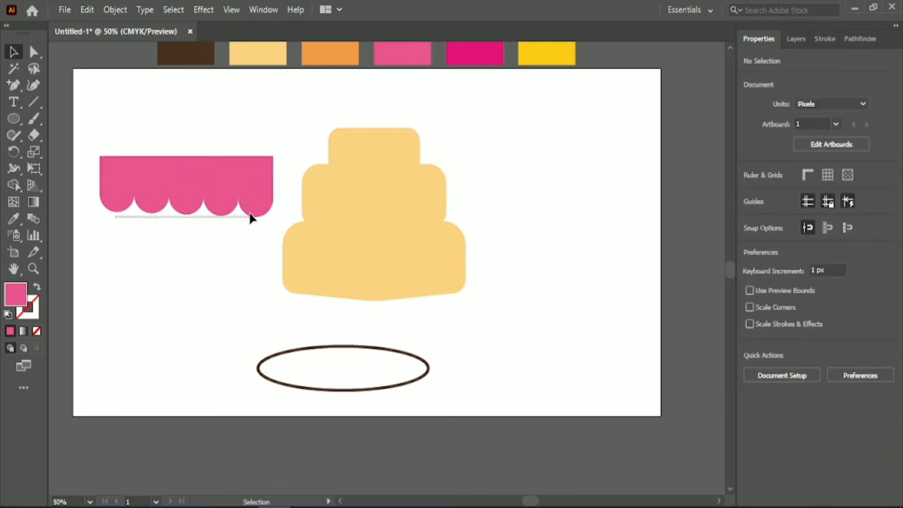
{"action": "left_click_drag", "start_coordinate": [250, 217], "coordinate": [313, 220]}
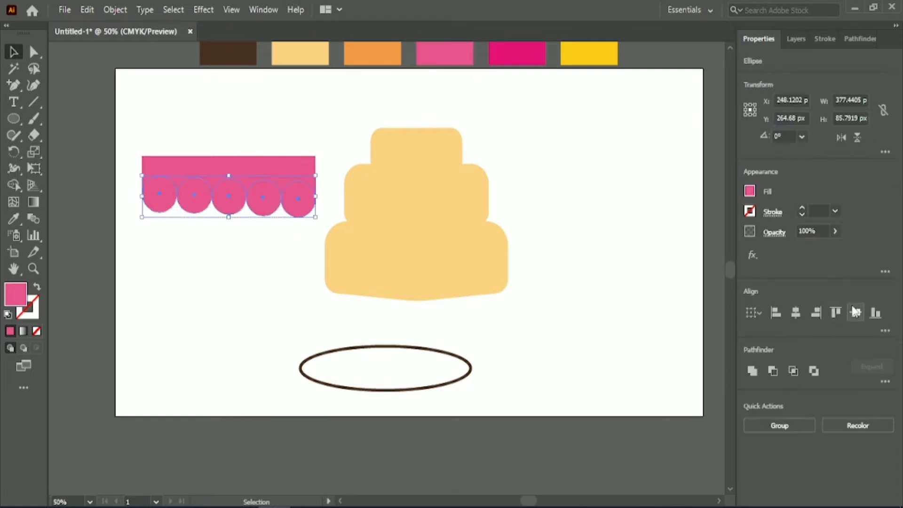
{"action": "left_click", "coordinate": [835, 315]}
{"action": "left_click", "coordinate": [213, 128]}
- Move the two upper cake tiers away from the bottom tier to the artboard's upper right area
{"action": "left_click_drag", "start_coordinate": [134, 141], "coordinate": [327, 223]}
{"action": "key", "text": "a"}
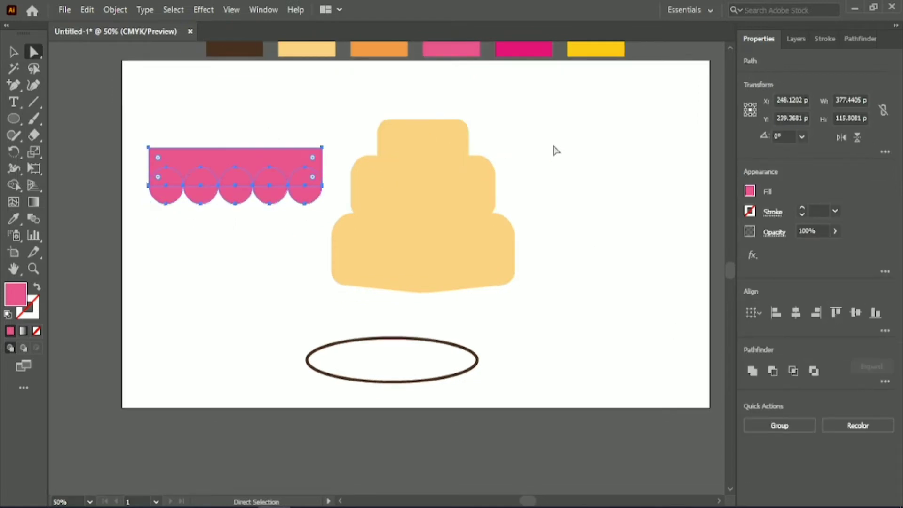
{"action": "key", "text": "v"}
{"action": "left_click_drag", "start_coordinate": [553, 145], "coordinate": [643, 137]}
{"action": "left_click", "coordinate": [485, 175]}
- Duplicate the rectangle with its five scallops twice, placing the copies one below the other under the original
{"action": "scroll", "coordinate": [357, 155], "scroll_direction": "down", "scroll_amount": 1}
{"action": "left_click", "coordinate": [284, 143]}
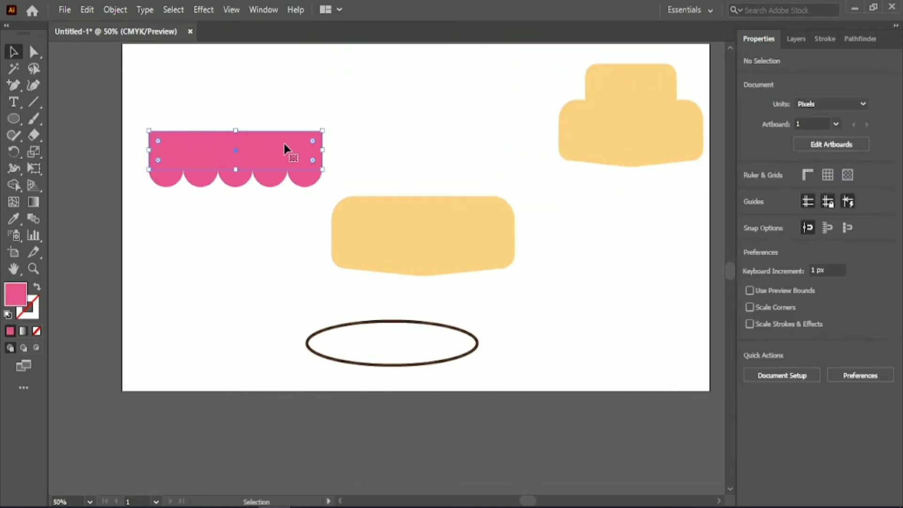
{"action": "left_click_drag", "start_coordinate": [161, 101], "coordinate": [248, 326]}
- Merge the uppermost rectangle and its five circles with Shape Builder, and round the two upper corners of the icing shape
{"action": "left_click", "coordinate": [144, 102]}
{"action": "left_click_drag", "start_coordinate": [358, 179], "coordinate": [360, 180]}
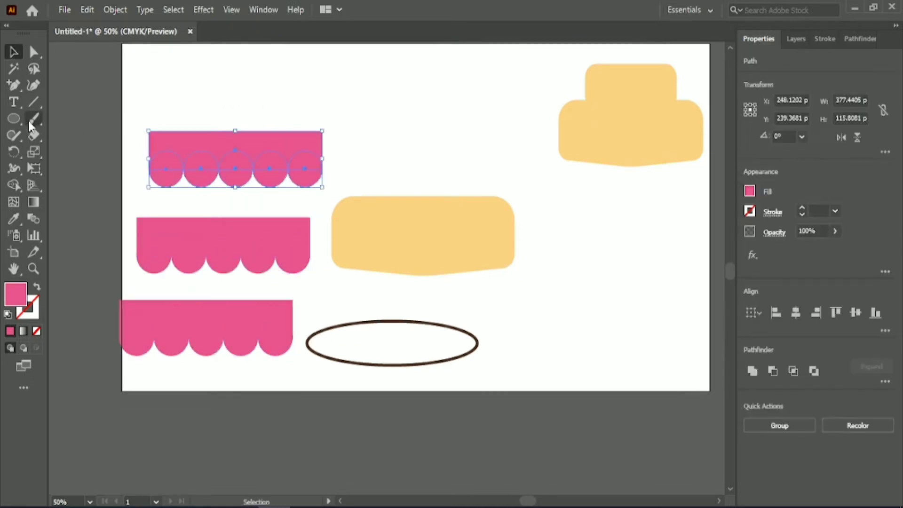
{"action": "left_click", "coordinate": [19, 186]}
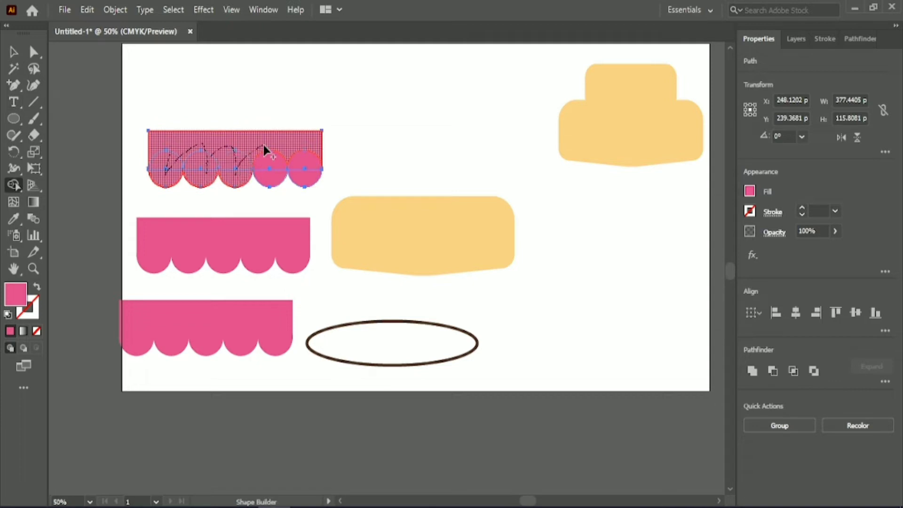
{"action": "left_click_drag", "start_coordinate": [305, 174], "coordinate": [306, 176]}
{"action": "left_click", "coordinate": [15, 52]}
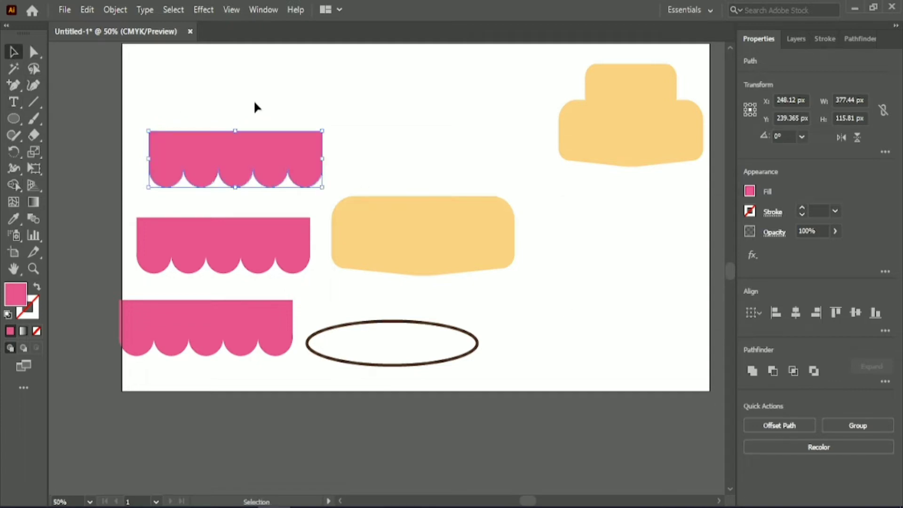
{"action": "left_click", "coordinate": [33, 52]}
{"action": "left_click_drag", "start_coordinate": [169, 162], "coordinate": [168, 163]}
{"action": "left_click", "coordinate": [131, 227]}
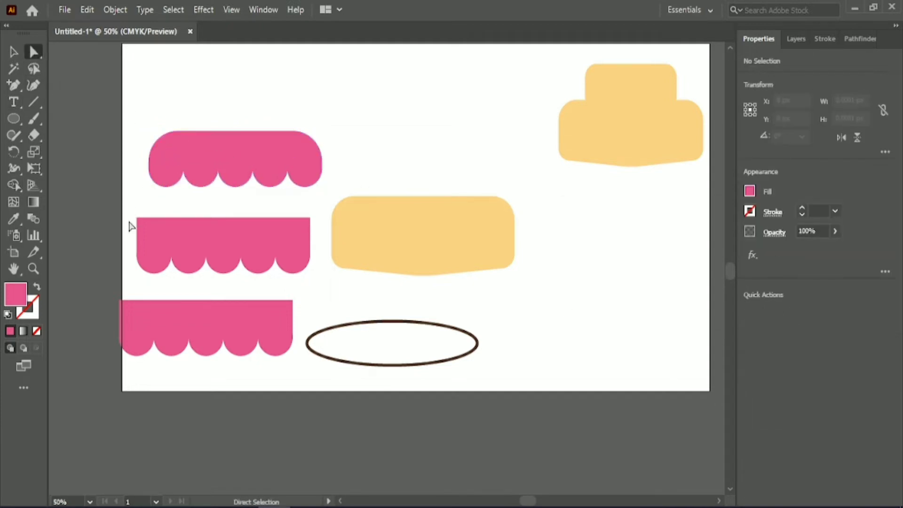
- Delete the last scallop of the middle copy and shorten its rectangle to about 302 px to fit four scallops
{"action": "left_click", "coordinate": [296, 255]}
{"action": "key", "text": "Delete"}
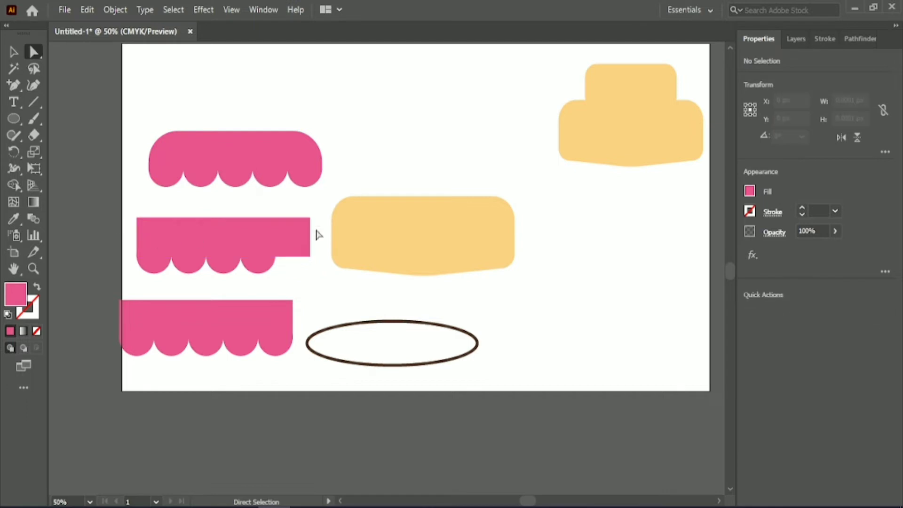
{"action": "left_click", "coordinate": [309, 235]}
{"action": "key", "text": "v"}
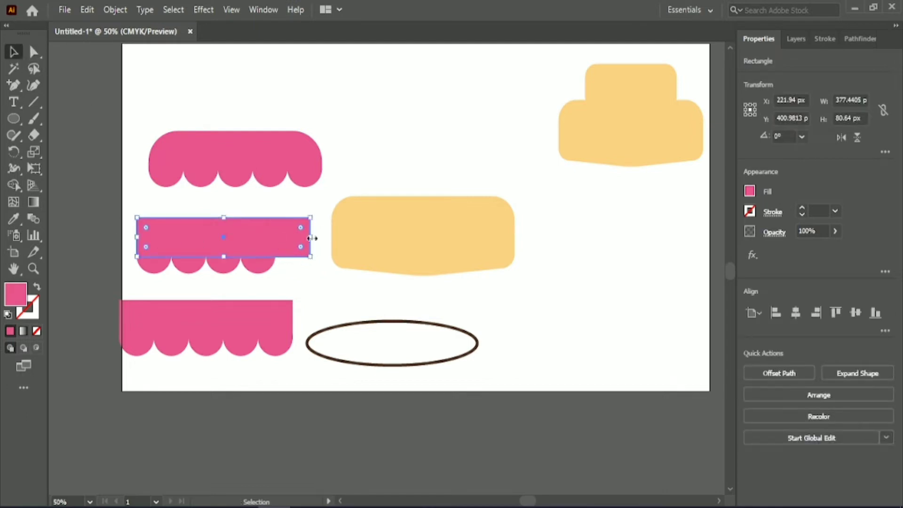
{"action": "left_click_drag", "start_coordinate": [310, 238], "coordinate": [276, 239]}
- Merge the middle copy's rectangle and four circles with Shape Builder, and round its upper corners
{"action": "left_click_drag", "start_coordinate": [115, 210], "coordinate": [145, 229]}
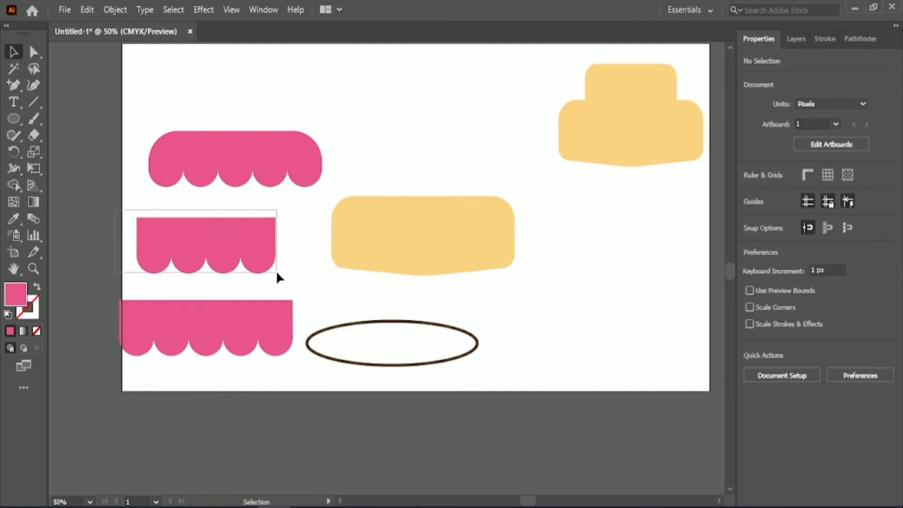
{"action": "left_click_drag", "start_coordinate": [277, 273], "coordinate": [278, 274]}
{"action": "left_click", "coordinate": [16, 184]}
{"action": "left_click_drag", "start_coordinate": [157, 239], "coordinate": [183, 261]}
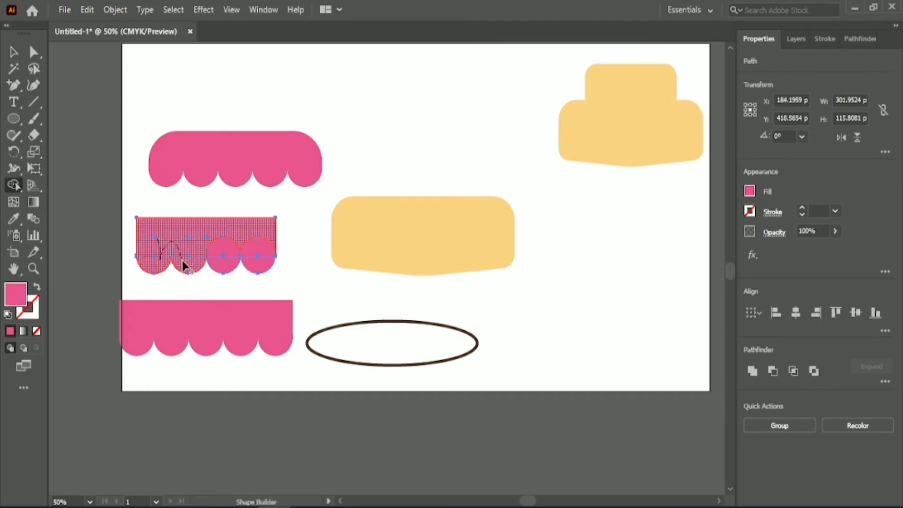
{"action": "key", "text": "v"}
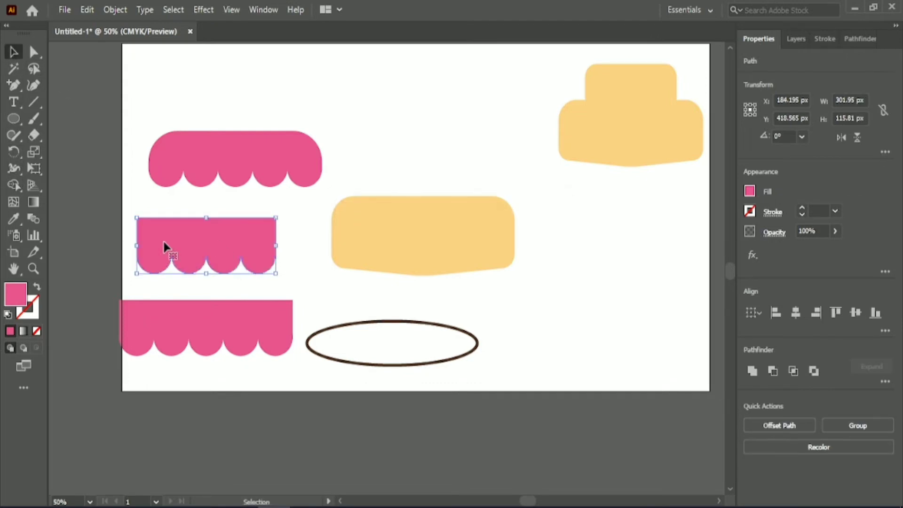
{"action": "left_click", "coordinate": [34, 53]}
{"action": "left_click_drag", "start_coordinate": [145, 232], "coordinate": [168, 256]}
{"action": "left_click", "coordinate": [98, 319]}
- Delete the last two scallops of the lowest copy and shorten its rectangle to about 226 px to fit three scallops
{"action": "left_click", "coordinate": [13, 52]}
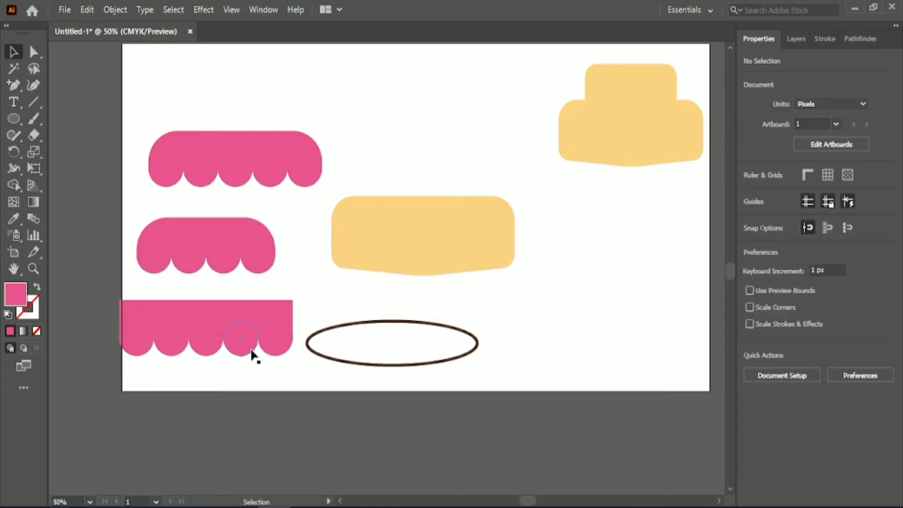
{"action": "left_click_drag", "start_coordinate": [273, 349], "coordinate": [274, 348]}
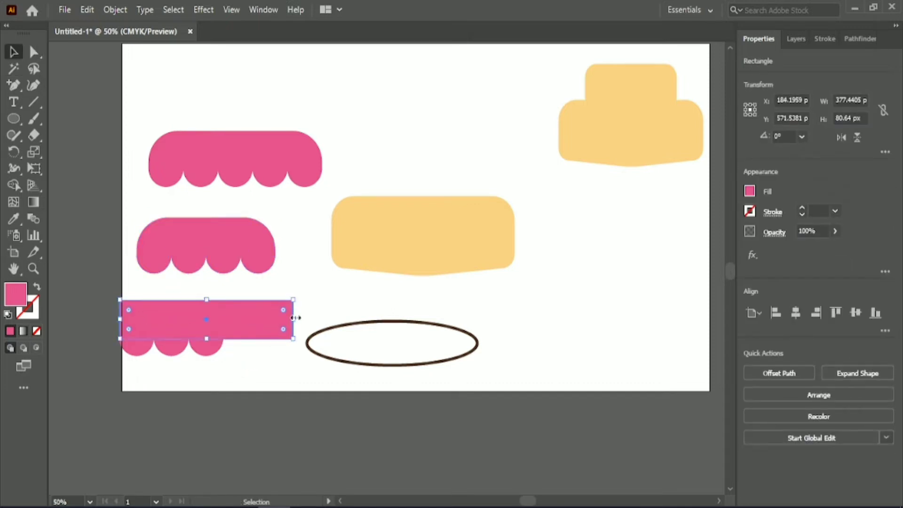
{"action": "left_click_drag", "start_coordinate": [293, 318], "coordinate": [223, 318]}
- Merge the lowest copy's rectangle and three circles with Shape Builder, and round its upper corners
{"action": "left_click", "coordinate": [99, 318]}
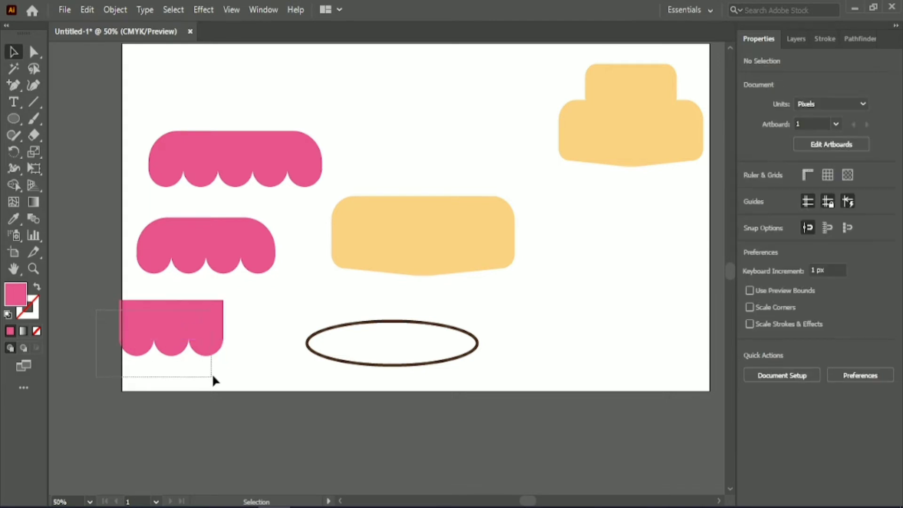
{"action": "left_click_drag", "start_coordinate": [213, 377], "coordinate": [213, 377]}
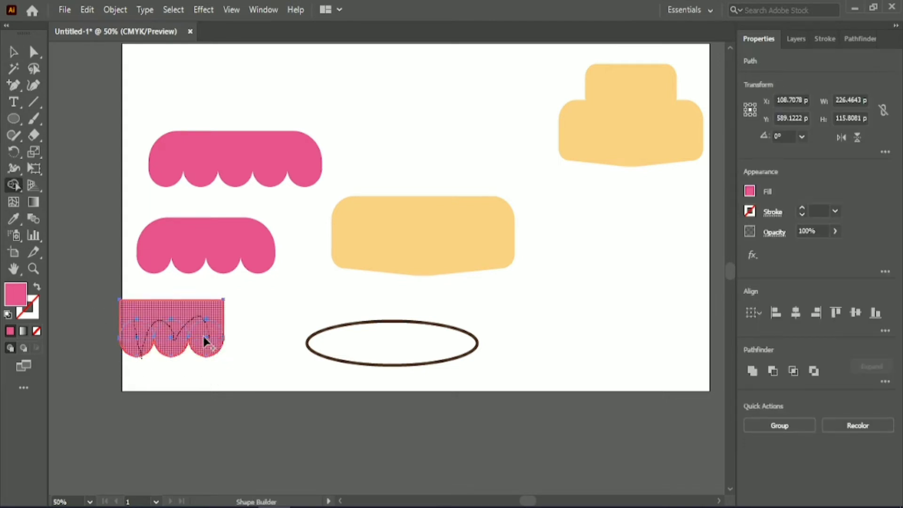
{"action": "left_click_drag", "start_coordinate": [206, 341], "coordinate": [206, 340]}
{"action": "key", "text": "v"}
{"action": "left_click", "coordinate": [33, 55]}
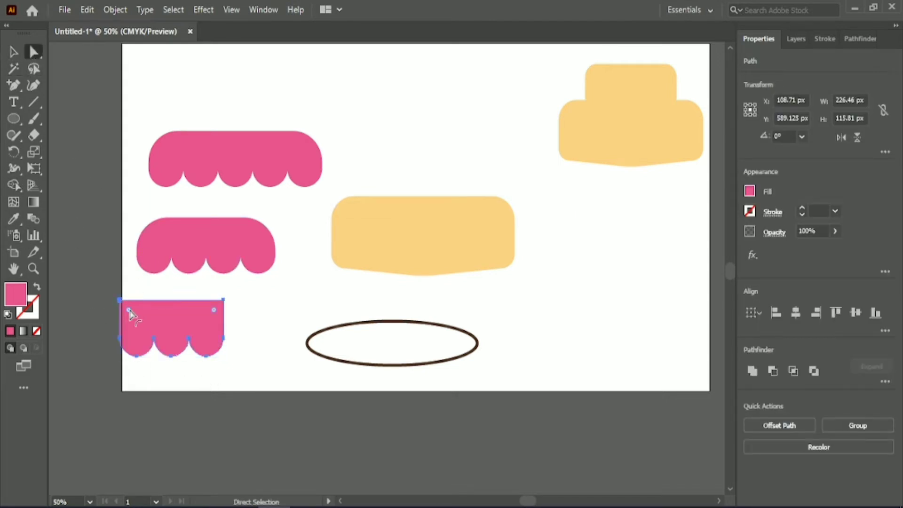
{"action": "left_click_drag", "start_coordinate": [128, 310], "coordinate": [149, 329]}
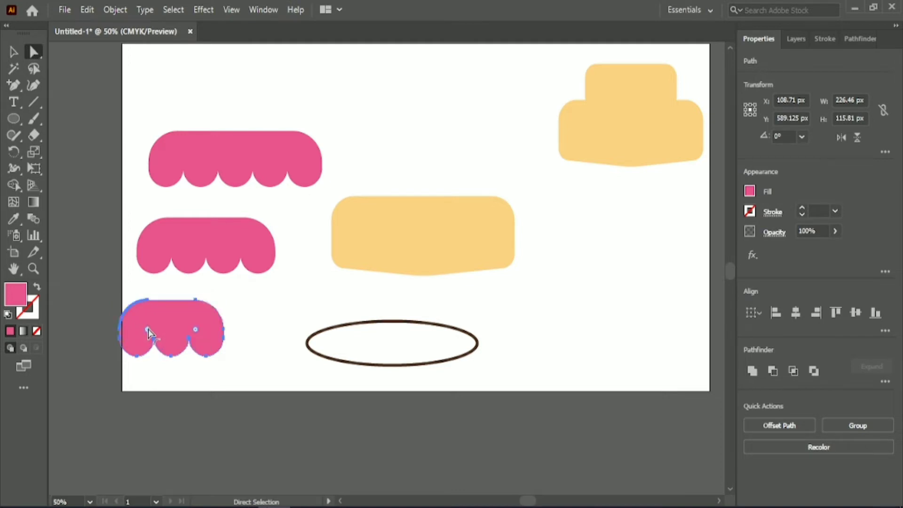
{"action": "key", "text": "v"}
{"action": "left_click", "coordinate": [267, 405]}
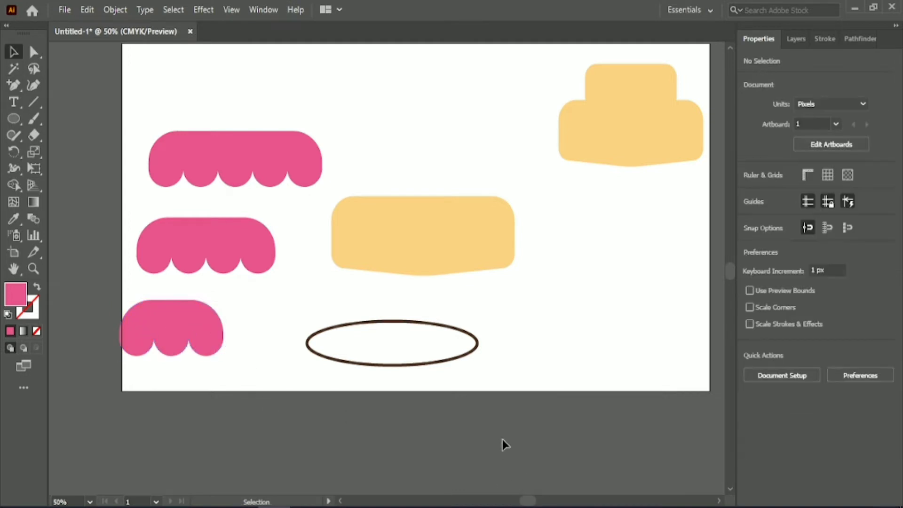
- Enlarge the plate ellipse to about 480 by 118 px and align it to the artboard's horizontal center and bottom edge
{"action": "scroll", "coordinate": [509, 393], "scroll_direction": "down", "scroll_amount": 1}
{"action": "scroll", "coordinate": [496, 383], "scroll_direction": "down", "scroll_amount": 2}
{"action": "scroll", "coordinate": [423, 343], "scroll_direction": "right", "scroll_amount": 2}
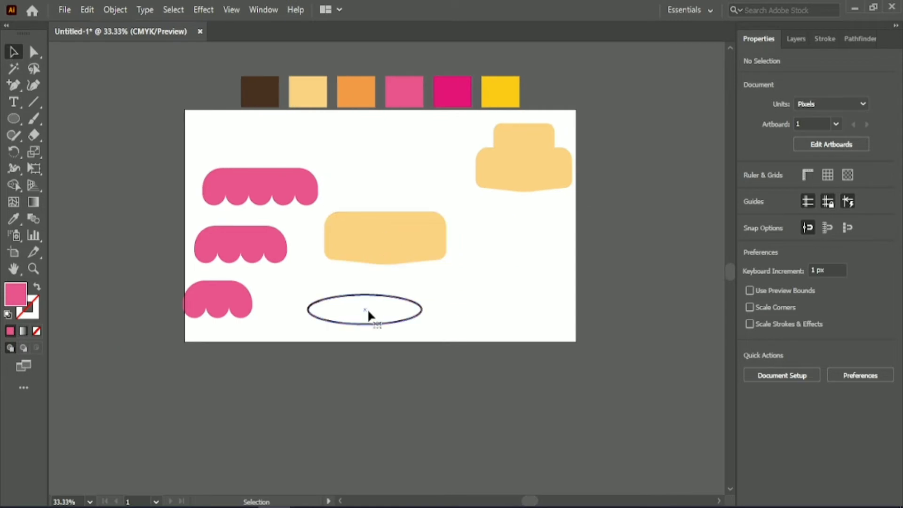
{"action": "left_click", "coordinate": [368, 315]}
{"action": "left_click_drag", "start_coordinate": [422, 309], "coordinate": [455, 309]}
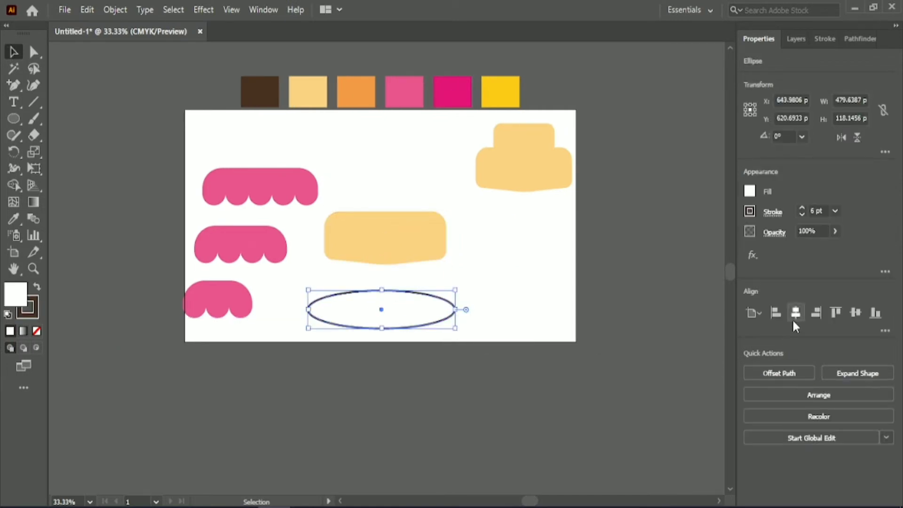
{"action": "left_click", "coordinate": [795, 313]}
{"action": "left_click", "coordinate": [855, 312]}
{"action": "left_click", "coordinate": [875, 312]}
{"action": "left_click", "coordinate": [497, 321]}
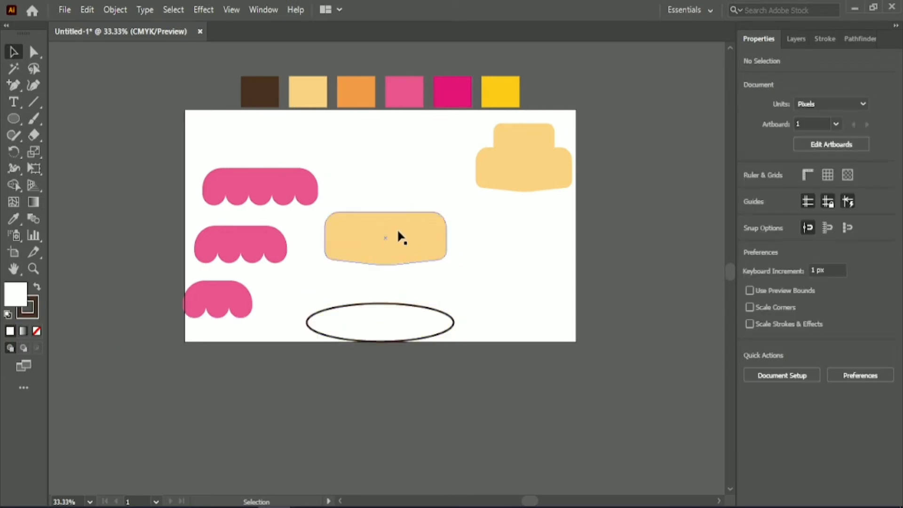
- Place the five-scallop icing on the bottom tier, scale it to the tier's width, and align both by top edge and horizontal center
{"action": "left_click_drag", "start_coordinate": [288, 190], "coordinate": [402, 216]}
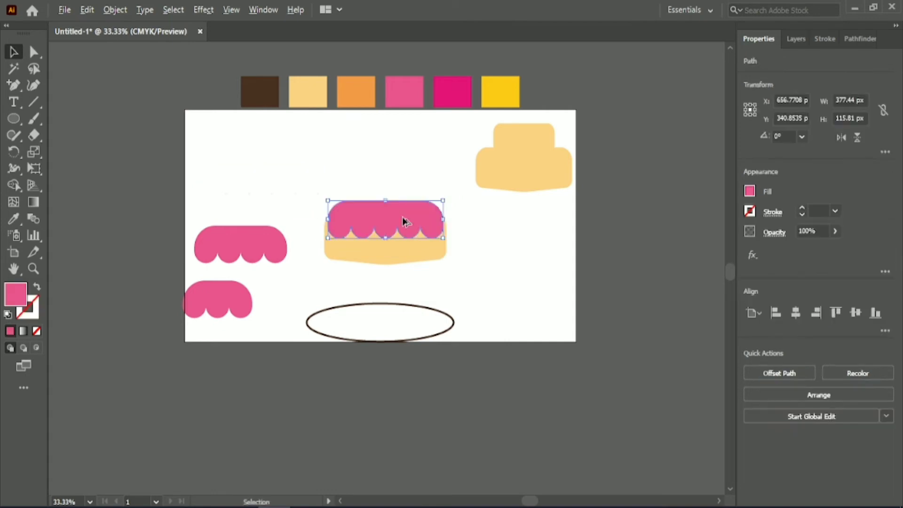
{"action": "scroll", "coordinate": [402, 217], "scroll_direction": "up", "scroll_amount": 2}
{"action": "scroll", "coordinate": [394, 217], "scroll_direction": "down", "scroll_amount": 1}
{"action": "left_click_drag", "start_coordinate": [253, 150], "coordinate": [239, 144]}
{"action": "left_click_drag", "start_coordinate": [323, 105], "coordinate": [408, 254]}
{"action": "left_click", "coordinate": [835, 314]}
{"action": "left_click", "coordinate": [796, 313]}
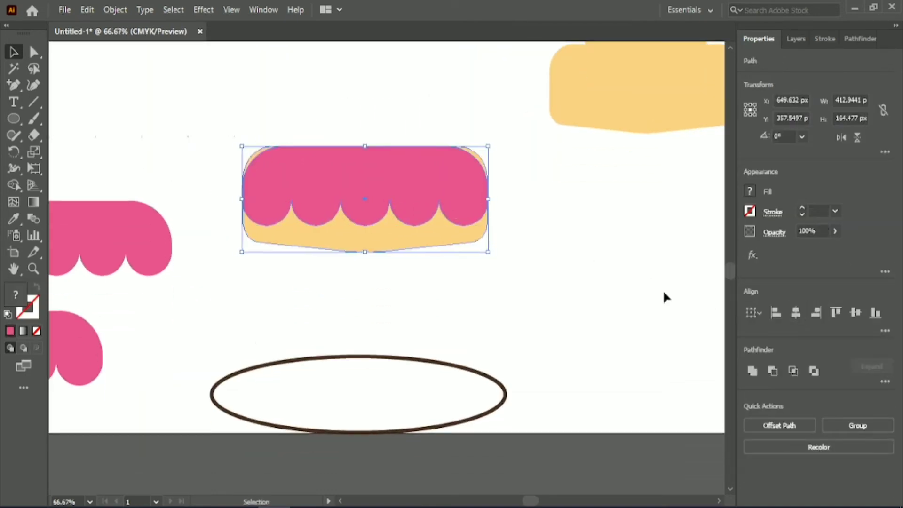
- Enlarge the five-scallop icing to about 413 px wide and center it horizontally on the bottom tier again
{"action": "left_click", "coordinate": [576, 249]}
{"action": "left_click", "coordinate": [416, 184]}
{"action": "mouse_move", "coordinate": [364, 146]}
{"action": "left_mouse_down"}
{"action": "mouse_move", "coordinate": [365, 137]}
{"action": "mouse_move", "coordinate": [366, 148]}
{"action": "left_mouse_up"}
{"action": "left_click_drag", "start_coordinate": [244, 147], "coordinate": [234, 133]}
{"action": "left_click_drag", "start_coordinate": [403, 101], "coordinate": [478, 198]}
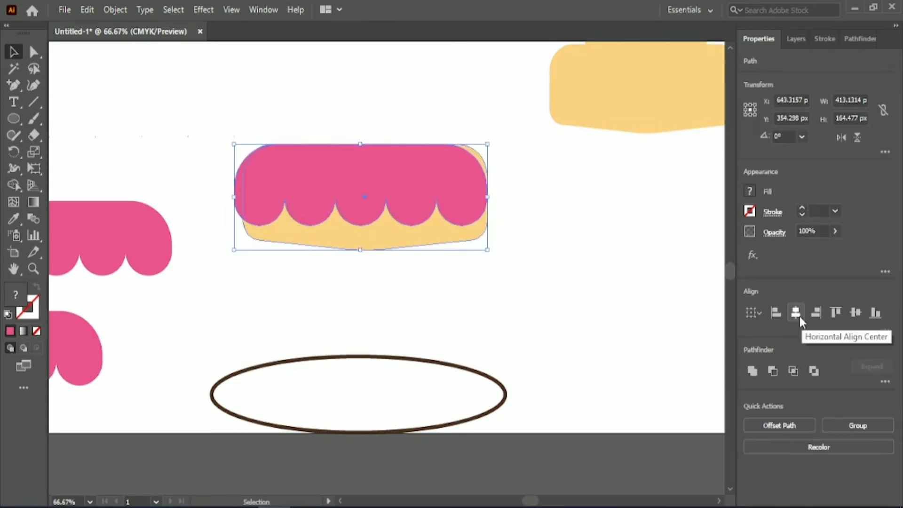
{"action": "left_click", "coordinate": [797, 312]}
- Raise the five-scallop icing and nudge the bottom tier down 19 px so more of the yellow shows beneath the scallops
{"action": "left_click", "coordinate": [385, 191]}
{"action": "key", "text": "shift+Up"}
{"action": "key", "text": "shift+Up"}
{"action": "key", "text": "shift+Up"}
{"action": "key", "text": "shift+Up"}
{"action": "key", "text": "shift+Up"}
{"action": "left_click", "coordinate": [393, 227]}
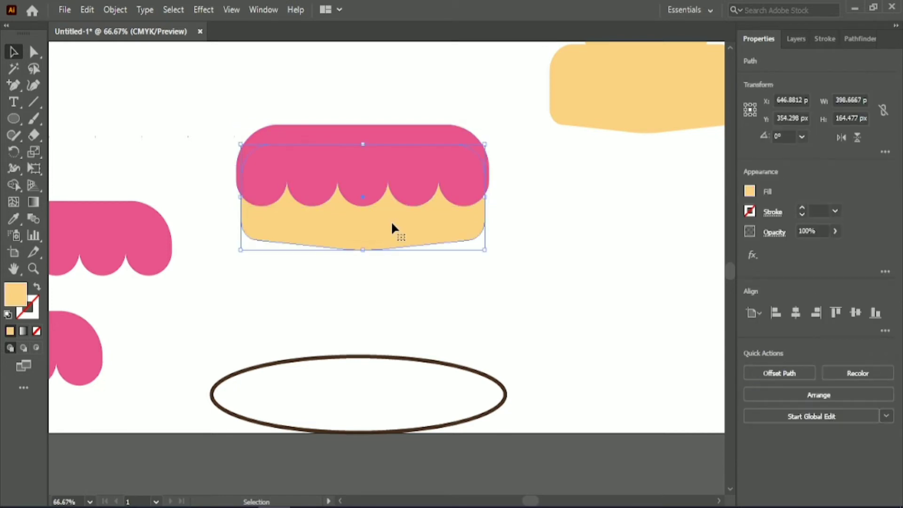
{"action": "key", "text": "shift+Down"}
{"action": "key", "text": "shift+Down"}
{"action": "key", "text": "shift+Down"}
{"action": "key", "text": "Down"}
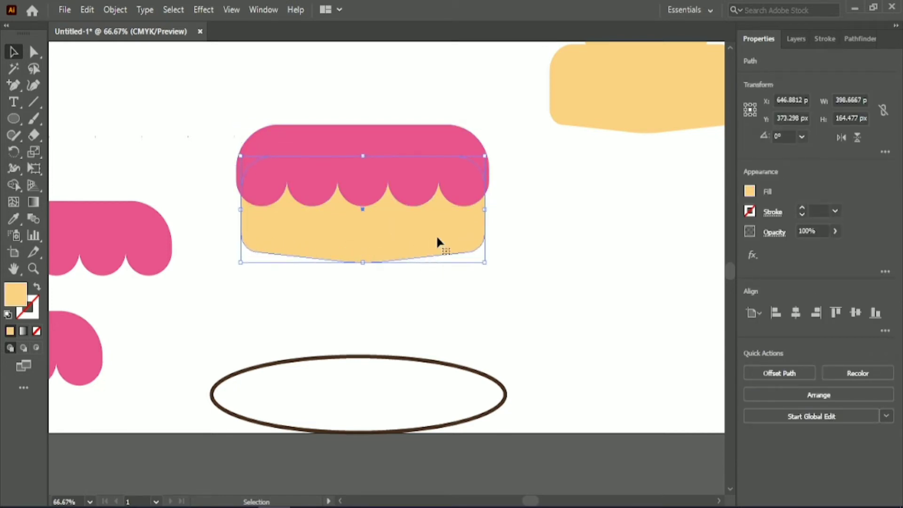
{"action": "left_click", "coordinate": [457, 269]}
- Move the iced bottom tier onto the plate, centered on the artboard, and group the icing with the tier
{"action": "scroll", "coordinate": [463, 262], "scroll_direction": "down", "scroll_amount": 1}
{"action": "left_click_drag", "start_coordinate": [465, 264], "coordinate": [387, 305]}
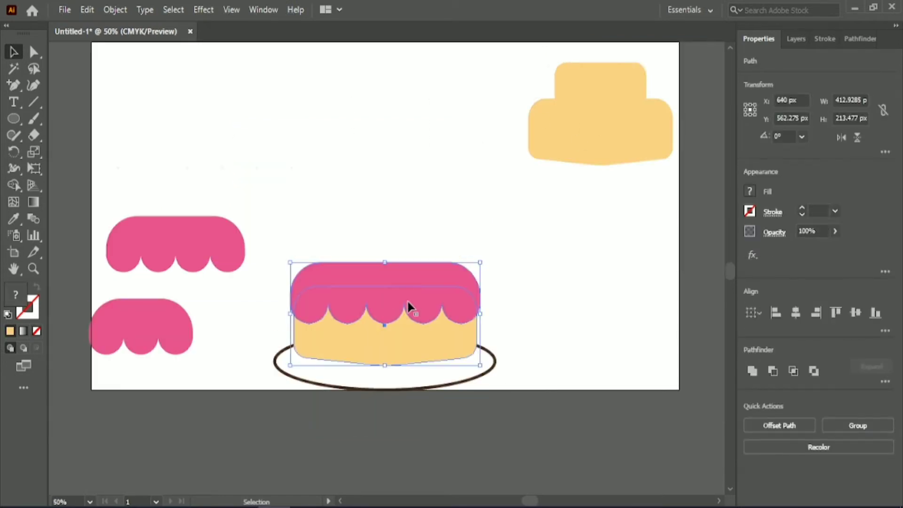
{"action": "left_click", "coordinate": [857, 425]}
- Move the middle tier above the bottom tier and place the four-scallop icing over it
{"action": "left_click_drag", "start_coordinate": [595, 140], "coordinate": [379, 239]}
{"action": "left_click_drag", "start_coordinate": [205, 236], "coordinate": [411, 209]}
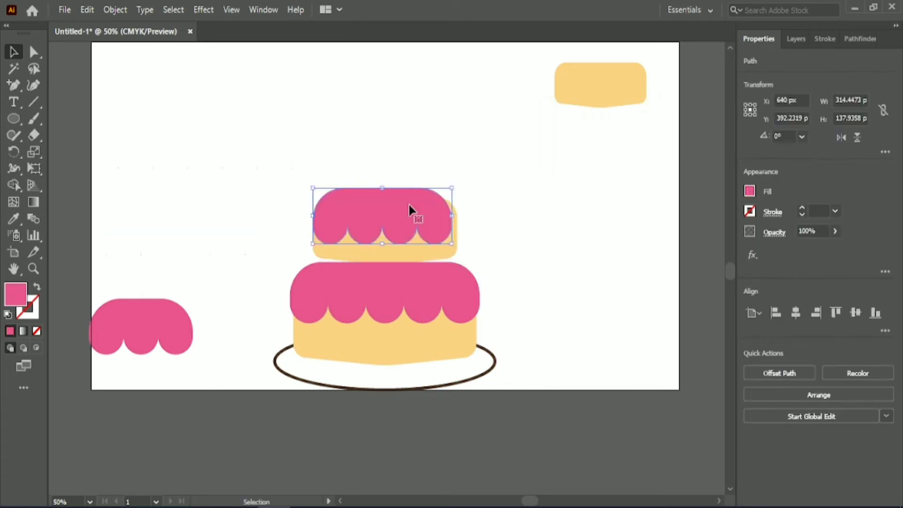
{"action": "left_click", "coordinate": [417, 153]}
- Enlarge the four-scallop icing to about 318 px wide and align it with the middle tier by top edge and horizontal center
{"action": "scroll", "coordinate": [417, 154], "scroll_direction": "up", "scroll_amount": 2}
{"action": "left_click", "coordinate": [379, 176]}
{"action": "left_click_drag", "start_coordinate": [207, 139], "coordinate": [194, 134]}
{"action": "left_click_drag", "start_coordinate": [385, 92], "coordinate": [432, 197]}
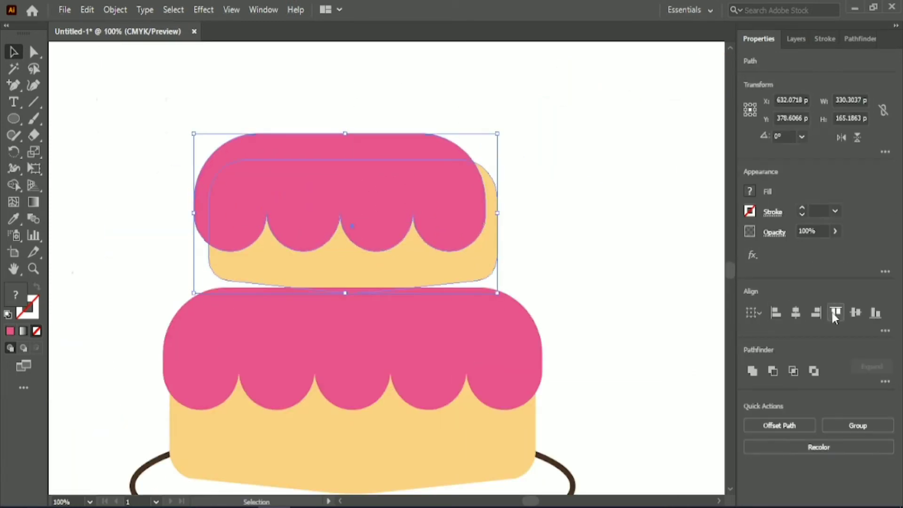
{"action": "left_click", "coordinate": [835, 313]}
{"action": "left_click", "coordinate": [795, 313]}
- Raise the four-scallop icing so it rises above the middle tier's top edge
{"action": "left_click", "coordinate": [574, 242]}
{"action": "left_click", "coordinate": [319, 152]}
{"action": "key", "text": "Up"}
{"action": "key", "text": "Up"}
{"action": "key", "text": "Up"}
{"action": "key", "text": "Up"}
{"action": "key", "text": "Up"}
{"action": "key", "text": "Up"}
{"action": "key", "text": "Up"}
{"action": "key", "text": "Up"}
{"action": "key", "text": "Up"}
{"action": "key", "text": "Up"}
{"action": "key", "text": "Up"}
{"action": "key", "text": "Up"}
{"action": "key", "text": "Up"}
{"action": "key", "text": "Up"}
{"action": "key", "text": "Up"}
{"action": "key", "text": "Up"}
{"action": "key", "text": "Up"}
{"action": "key", "text": "Up"}
{"action": "key", "text": "Up"}
{"action": "key", "text": "Up"}
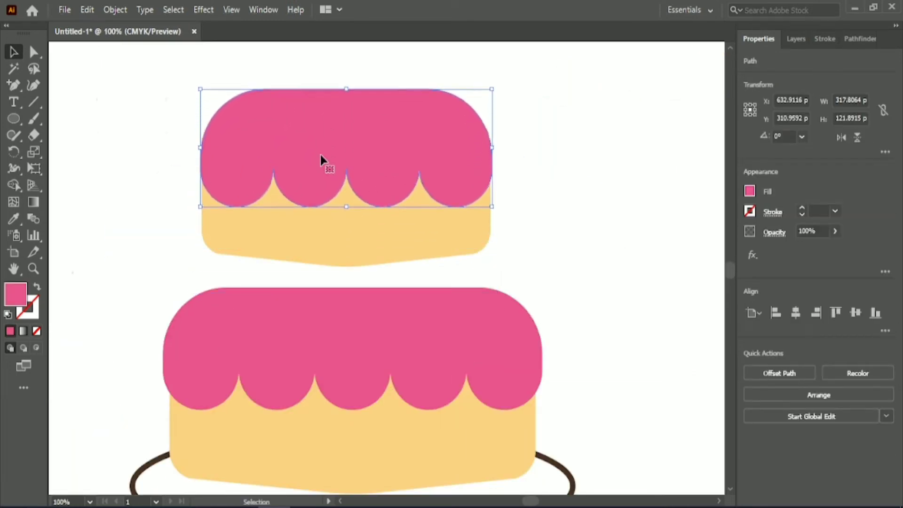
- Lower the middle tier with its icing until it overlaps the bottom tier's icing, and group the two shapes
{"action": "left_click_drag", "start_coordinate": [347, 90], "coordinate": [391, 153]}
{"action": "key", "text": "Down"}
{"action": "key", "text": "Down"}
{"action": "key", "text": "Down"}
{"action": "key", "text": "Down"}
{"action": "key", "text": "Down"}
{"action": "key", "text": "Down"}
{"action": "key", "text": "Down"}
{"action": "key", "text": "Down"}
{"action": "key", "text": "Down"}
{"action": "key", "text": "Down"}
{"action": "key", "text": "Down"}
{"action": "key", "text": "Down"}
{"action": "key", "text": "Down"}
{"action": "key", "text": "Down"}
{"action": "key", "text": "Down"}
{"action": "key", "text": "Down"}
{"action": "key", "text": "Down"}
{"action": "key", "text": "Down"}
{"action": "key", "text": "Down"}
{"action": "key", "text": "Down"}
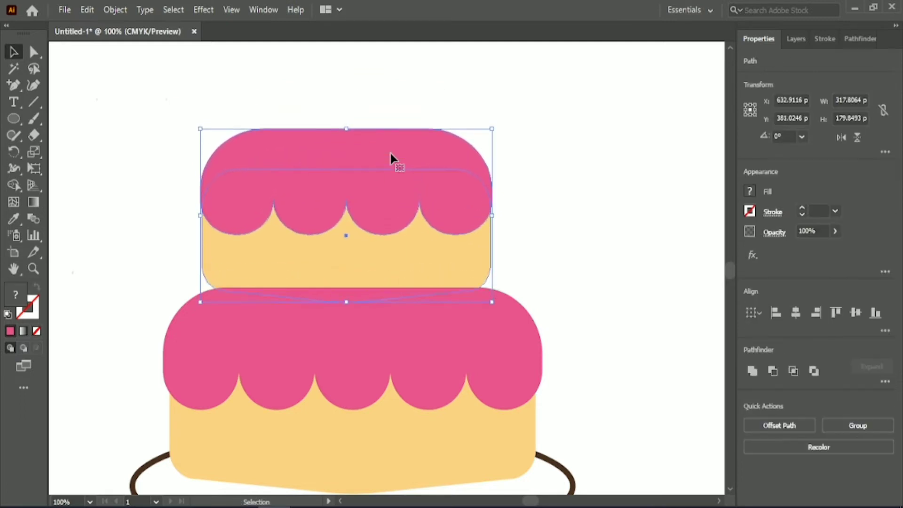
{"action": "left_click", "coordinate": [840, 429]}
{"action": "left_click", "coordinate": [583, 218]}
- Move the smallest tier above the middle tier and place the three-scallop icing over it
{"action": "scroll", "coordinate": [583, 219], "scroll_direction": "down", "scroll_amount": 1}
{"action": "scroll", "coordinate": [583, 218], "scroll_direction": "up", "scroll_amount": 2}
{"action": "left_click_drag", "start_coordinate": [680, 105], "coordinate": [387, 216]}
{"action": "left_click_drag", "start_coordinate": [134, 402], "coordinate": [448, 145]}
- Align the three-scallop icing with the smallest tier by top edge and horizontal center
{"action": "left_click_drag", "start_coordinate": [350, 121], "coordinate": [359, 126]}
{"action": "left_click_drag", "start_coordinate": [336, 106], "coordinate": [465, 183]}
{"action": "left_click", "coordinate": [836, 312]}
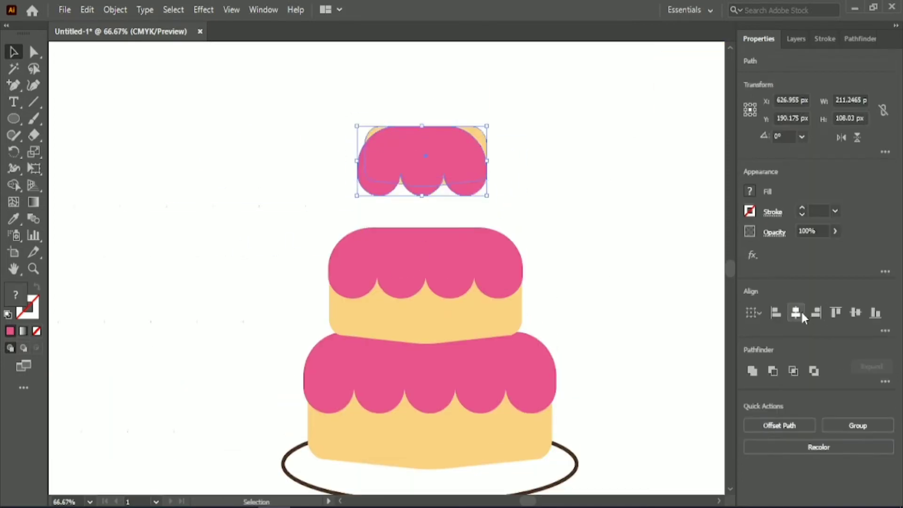
{"action": "left_click", "coordinate": [796, 312]}
{"action": "left_click", "coordinate": [560, 165]}
- Shrink the three-scallop icing to about 195 px wide and align its top edge with the smallest tier's
{"action": "left_click", "coordinate": [430, 142]}
{"action": "left_click_drag", "start_coordinate": [359, 126], "coordinate": [369, 131]}
{"action": "left_click", "coordinate": [411, 89]}
{"action": "left_click_drag", "start_coordinate": [410, 88], "coordinate": [447, 162]}
{"action": "left_click", "coordinate": [836, 312]}
{"action": "left_click", "coordinate": [560, 165]}
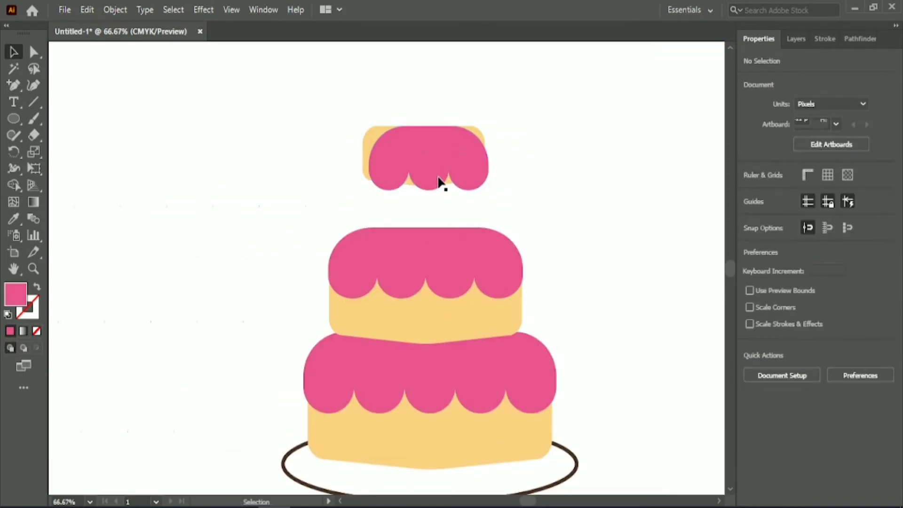
- Raise the three-scallop icing above the smallest tier's top edge and shift it left to center it on the tier
{"action": "left_click", "coordinate": [431, 164]}
{"action": "key", "text": "Up"}
{"action": "key", "text": "Up"}
{"action": "key", "text": "Up"}
{"action": "key", "text": "Up"}
{"action": "key", "text": "Up"}
{"action": "key", "text": "Up"}
{"action": "key", "text": "Up"}
{"action": "key", "text": "Up"}
{"action": "key", "text": "Up"}
{"action": "key", "text": "Up"}
{"action": "key", "text": "Up"}
{"action": "key", "text": "Up"}
{"action": "key", "text": "Up"}
{"action": "key", "text": "Up"}
{"action": "key", "text": "Up"}
{"action": "key", "text": "Up"}
{"action": "key", "text": "Up"}
{"action": "key", "text": "Up"}
{"action": "key", "text": "Up"}
{"action": "key", "text": "Up"}
{"action": "key", "text": "Up"}
{"action": "key", "text": "Up"}
{"action": "key", "text": "Up"}
{"action": "key", "text": "Up"}
{"action": "key", "text": "Up"}
{"action": "key", "text": "Up"}
{"action": "key", "text": "Up"}
{"action": "key", "text": "Up"}
{"action": "key", "text": "Up"}
{"action": "key", "text": "Up"}
{"action": "key", "text": "Up"}
{"action": "key", "text": "Up"}
{"action": "key", "text": "Left"}
{"action": "key", "text": "Left"}
{"action": "key", "text": "Left"}
{"action": "key", "text": "Left"}
{"action": "key", "text": "Left"}
{"action": "key", "text": "Left"}
{"action": "key", "text": "Left"}
{"action": "key", "text": "Left"}
{"action": "key", "text": "Left"}
{"action": "left_click", "coordinate": [441, 193]}
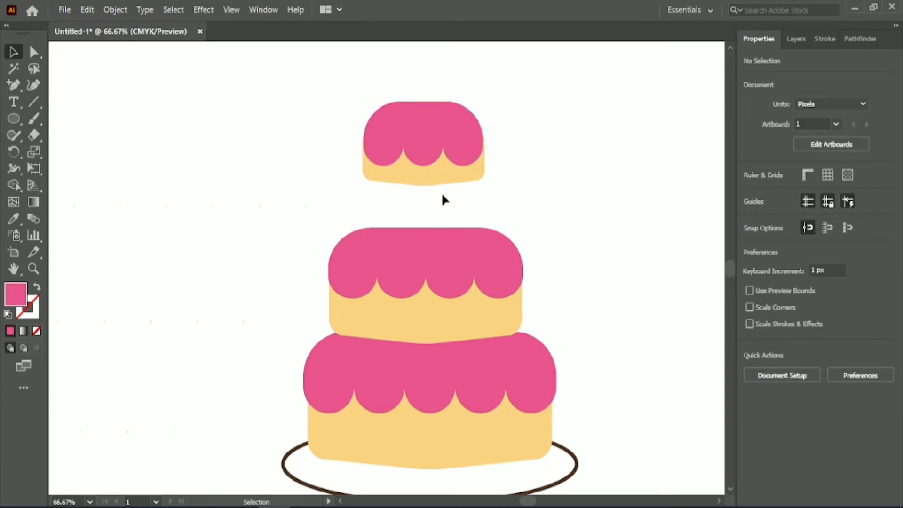
{"action": "left_click", "coordinate": [441, 141]}
{"action": "left_click_drag", "start_coordinate": [423, 102], "coordinate": [424, 106]}
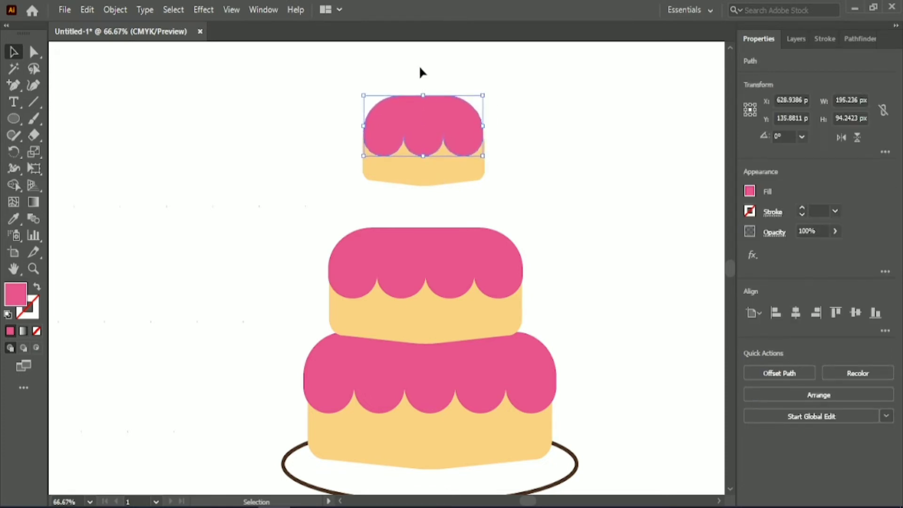
- Lower the smallest tier with its icing onto the middle tier's icing, and group the two shapes
{"action": "left_click_drag", "start_coordinate": [421, 73], "coordinate": [437, 189]}
{"action": "left_click", "coordinate": [520, 155]}
{"action": "left_click", "coordinate": [455, 154]}
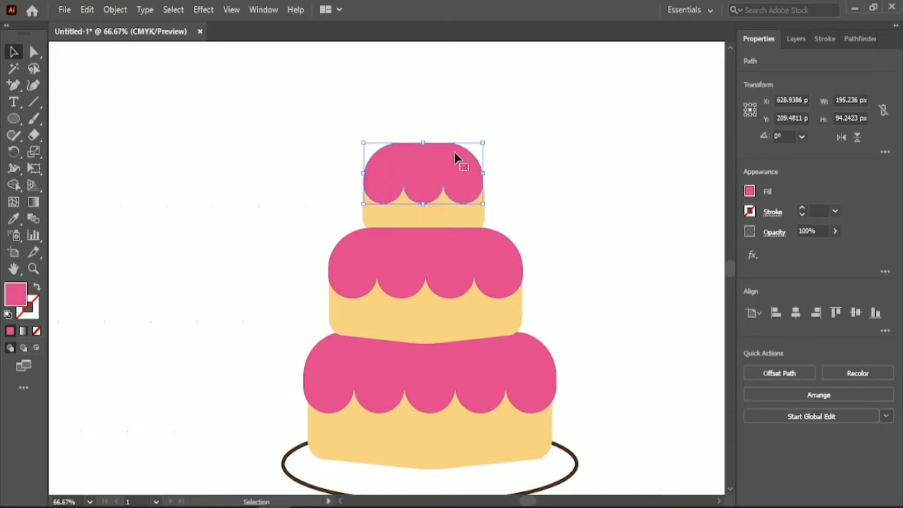
{"action": "key", "text": "Up"}
{"action": "key", "text": "Up"}
{"action": "key", "text": "Up"}
{"action": "left_click", "coordinate": [459, 214], "text": "shift"}
{"action": "left_click", "coordinate": [858, 426]}
{"action": "left_click", "coordinate": [607, 287]}
- Draw a circle about 31 px wide beside the cake and fill it with the dark pink palette color
{"action": "right_click", "coordinate": [13, 119]}
{"action": "left_click", "coordinate": [91, 152]}
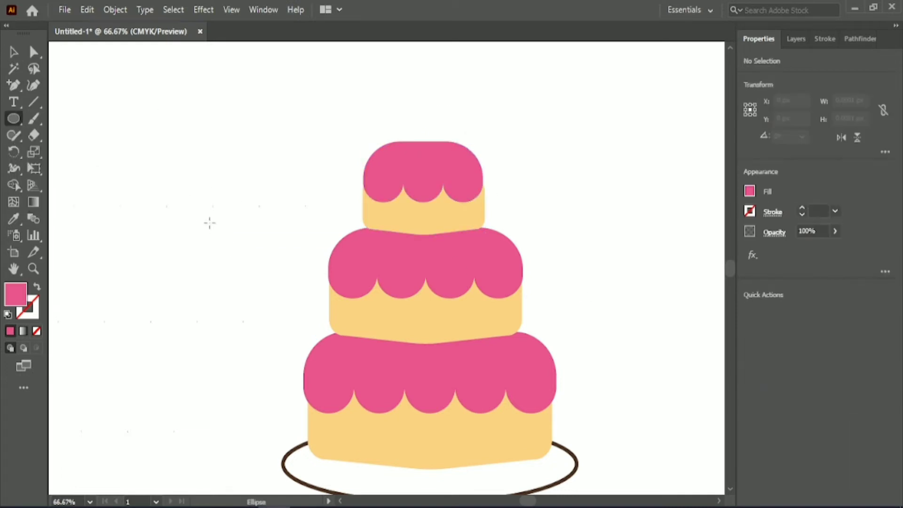
{"action": "left_click_drag", "start_coordinate": [210, 223], "coordinate": [222, 244]}
{"action": "key", "text": "v"}
{"action": "scroll", "coordinate": [616, 209], "scroll_direction": "down", "scroll_amount": 1}
{"action": "left_click", "coordinate": [13, 219]}
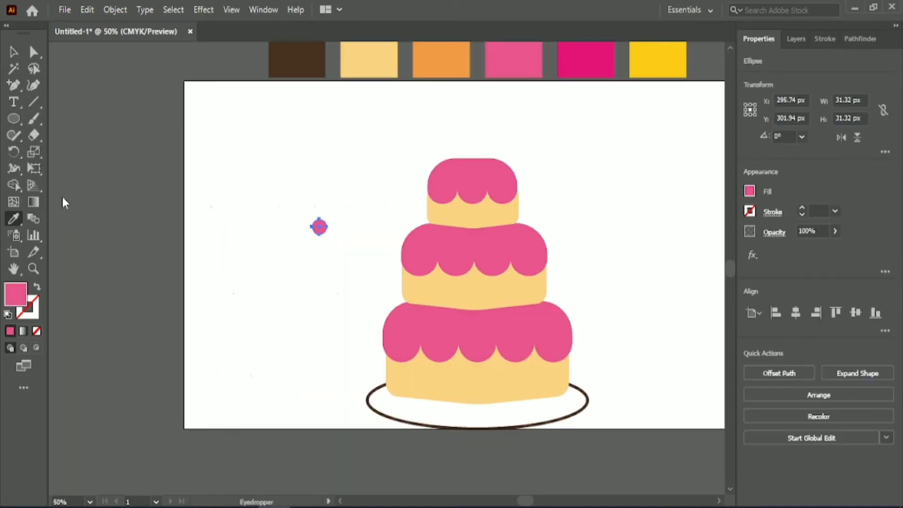
{"action": "left_click", "coordinate": [17, 60]}
{"action": "left_click", "coordinate": [316, 252]}
- Place the dark pink circle at the middle tier's lower-left corner and copies at both lower corners of the top tier
{"action": "scroll", "coordinate": [306, 258], "scroll_direction": "up", "scroll_amount": 1}
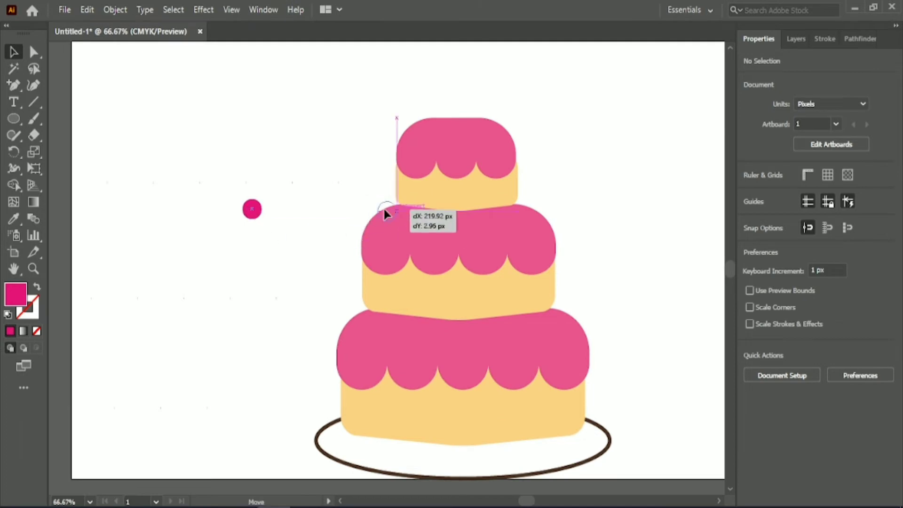
{"action": "left_click_drag", "start_coordinate": [384, 211], "coordinate": [368, 311]}
{"action": "left_click_drag", "start_coordinate": [425, 330], "coordinate": [320, 289]}
{"action": "key", "text": "ctrl+z"}
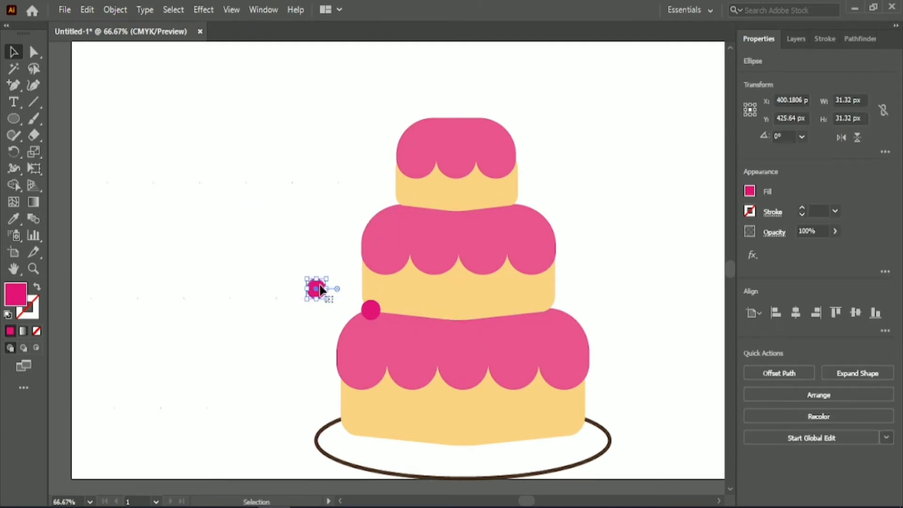
{"action": "left_click_drag", "start_coordinate": [391, 199], "coordinate": [512, 203]}
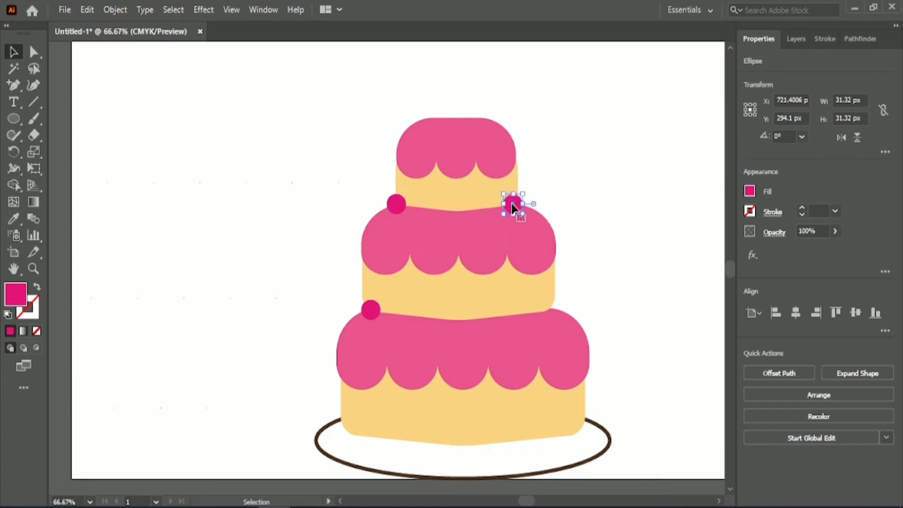
{"action": "left_click", "coordinate": [527, 191]}
- Copy the circle to the center of the top tier's base and to three more spots along the middle tier's base
{"action": "left_click_drag", "start_coordinate": [457, 210], "coordinate": [419, 318]}
{"action": "left_click_drag", "start_coordinate": [419, 316], "coordinate": [481, 317]}
{"action": "left_click", "coordinate": [617, 251]}
{"action": "left_click_drag", "start_coordinate": [419, 320], "coordinate": [422, 321]}
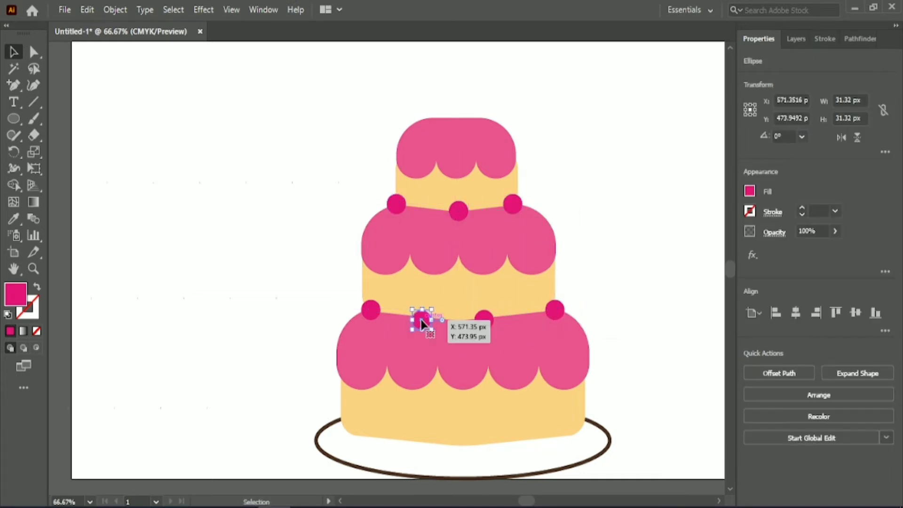
{"action": "left_click", "coordinate": [606, 263]}
{"action": "left_click_drag", "start_coordinate": [476, 325], "coordinate": [479, 324]}
{"action": "left_click", "coordinate": [635, 285]}
- Lower the top tier slightly, ungroup it, and readjust the height of its icing
{"action": "left_click", "coordinate": [414, 141]}
{"action": "left_click_drag", "start_coordinate": [445, 129], "coordinate": [444, 137]}
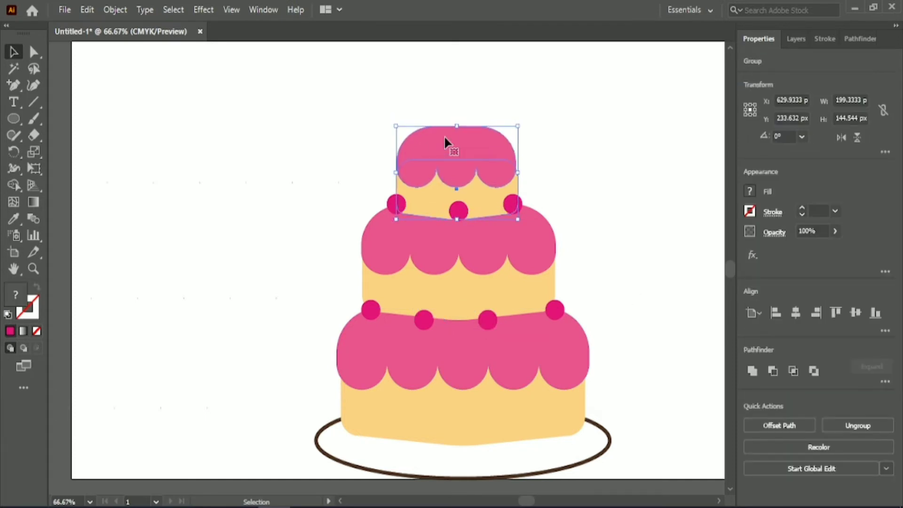
{"action": "left_click", "coordinate": [494, 143]}
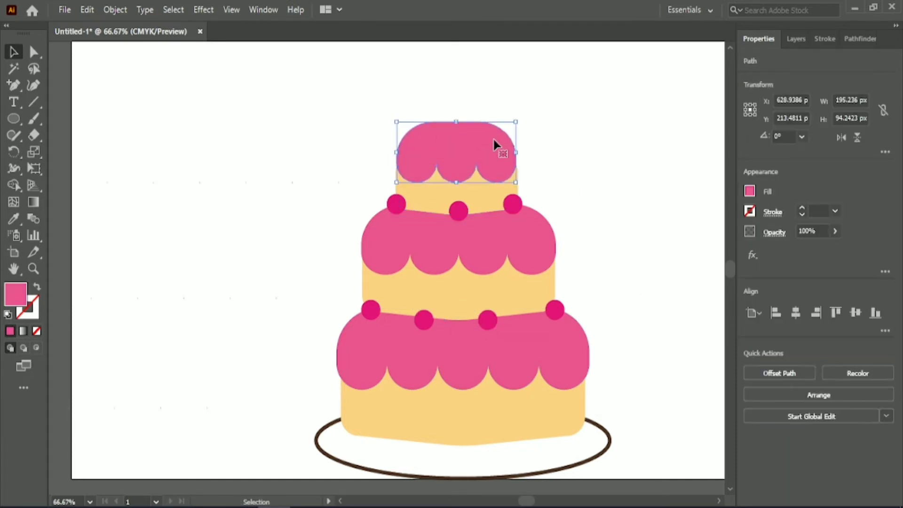
{"action": "left_click", "coordinate": [475, 97]}
{"action": "left_click", "coordinate": [484, 162]}
{"action": "left_click", "coordinate": [454, 103]}
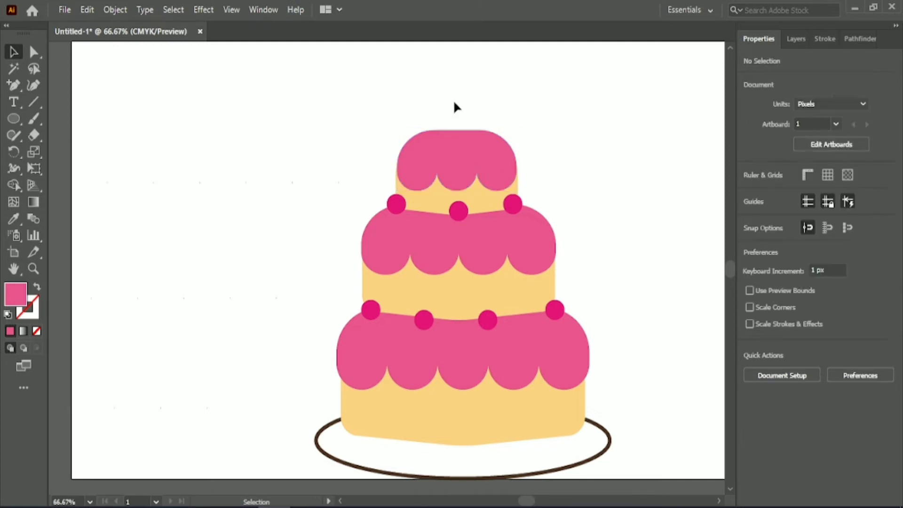
{"action": "left_click_drag", "start_coordinate": [464, 143], "coordinate": [476, 135]}
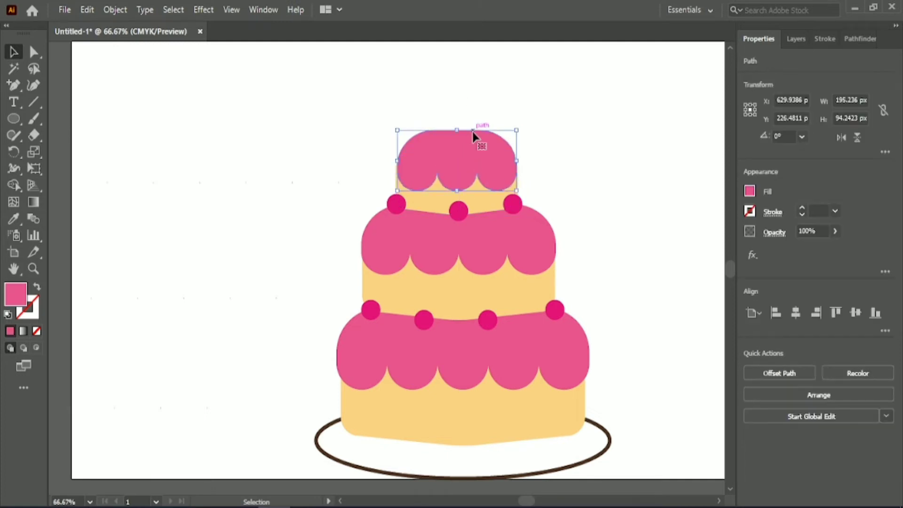
{"action": "left_click", "coordinate": [502, 94]}
- Ungroup the remaining tiers and give all three icing shapes a 6 pt dark brown stroke
{"action": "scroll", "coordinate": [501, 95], "scroll_direction": "down", "scroll_amount": 1}
{"action": "left_click", "coordinate": [512, 282]}
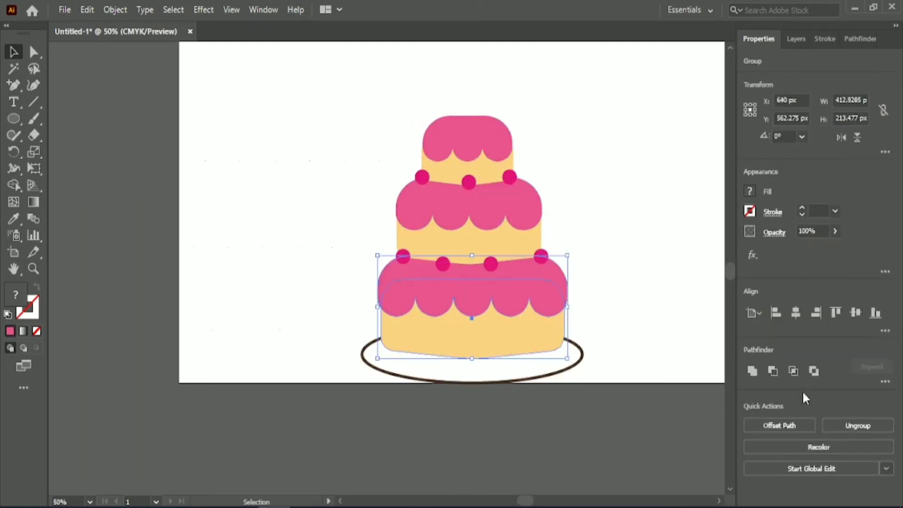
{"action": "left_click", "coordinate": [487, 81]}
{"action": "left_click", "coordinate": [522, 206]}
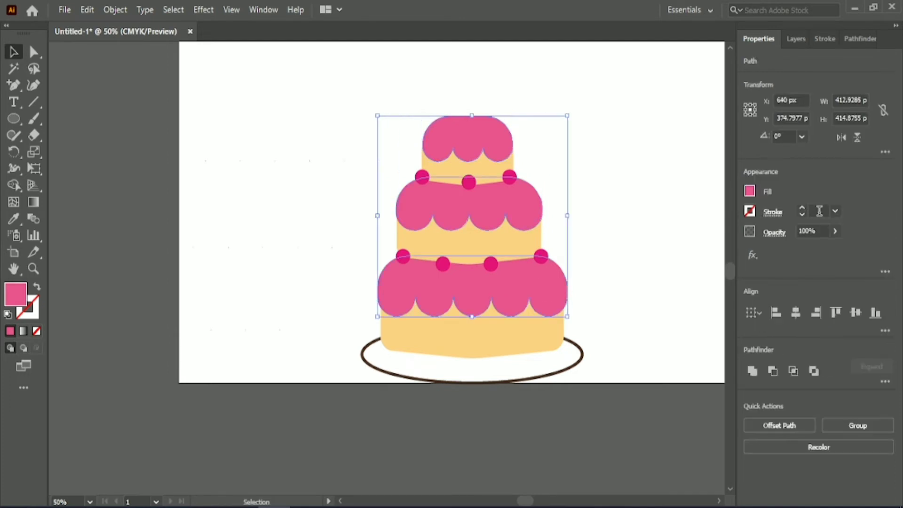
{"action": "type", "text": "7"}
{"action": "key", "text": "Return"}
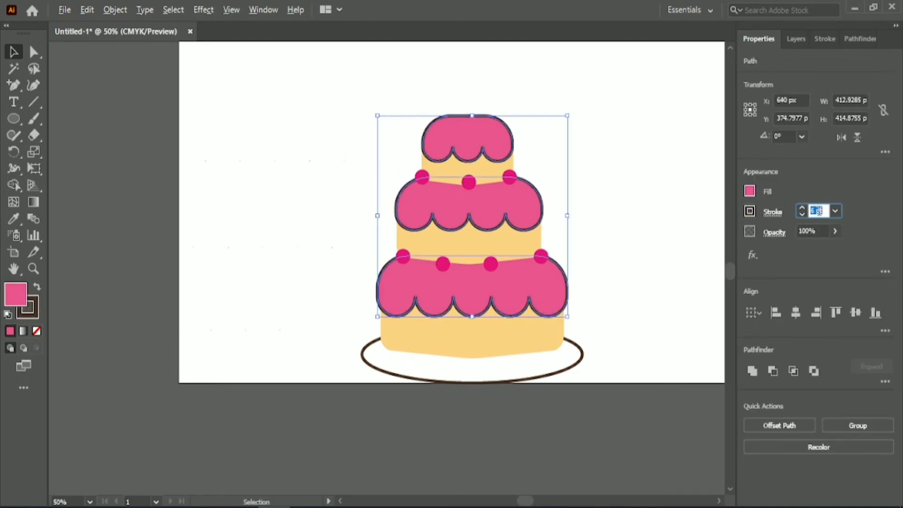
{"action": "scroll", "coordinate": [608, 214], "scroll_direction": "down", "scroll_amount": 1}
{"action": "left_click_drag", "start_coordinate": [519, 501], "coordinate": [525, 501]}
{"action": "left_click", "coordinate": [823, 40]}
{"action": "left_click", "coordinate": [759, 40]}
{"action": "left_click", "coordinate": [598, 205]}
{"action": "scroll", "coordinate": [574, 229], "scroll_direction": "down", "scroll_amount": 1}
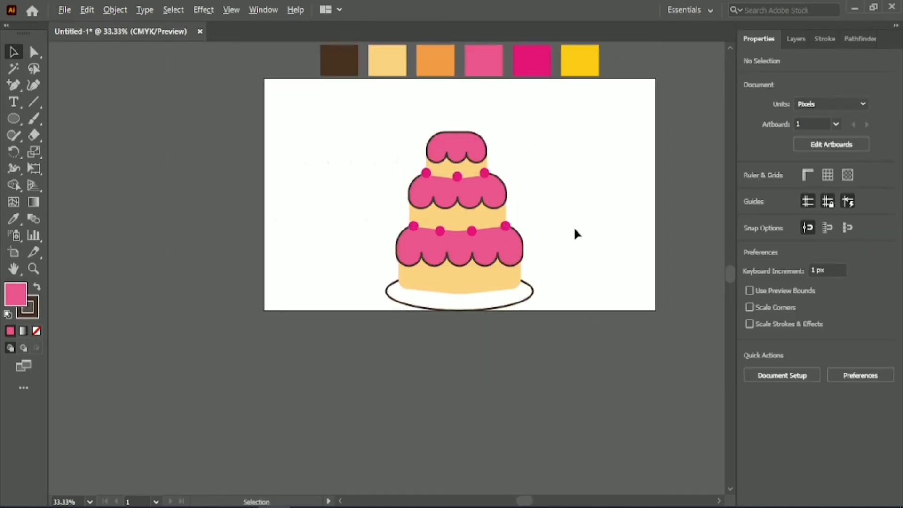
- Add a dark brown stroke to the three yellow cake tiers
{"action": "scroll", "coordinate": [574, 230], "scroll_direction": "up", "scroll_amount": 2}
{"action": "left_click", "coordinate": [409, 323]}
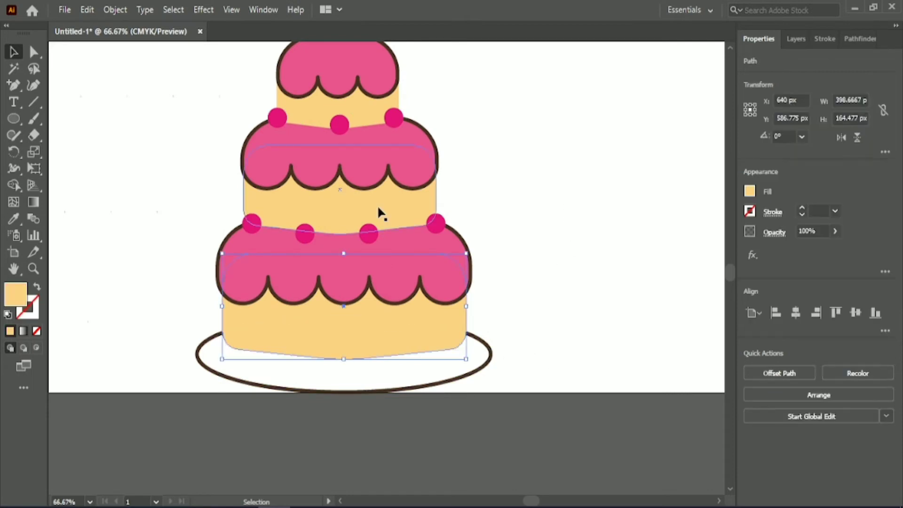
{"action": "left_click", "coordinate": [379, 208], "text": "shift"}
{"action": "left_click", "coordinate": [368, 109], "text": "shift"}
{"action": "left_click", "coordinate": [816, 211]}
{"action": "type", "text": "5"}
{"action": "key", "text": "Return"}
- Check the stroke weight of the bottom tier's icing
{"action": "left_click", "coordinate": [479, 259]}
{"action": "left_click", "coordinate": [463, 261]}
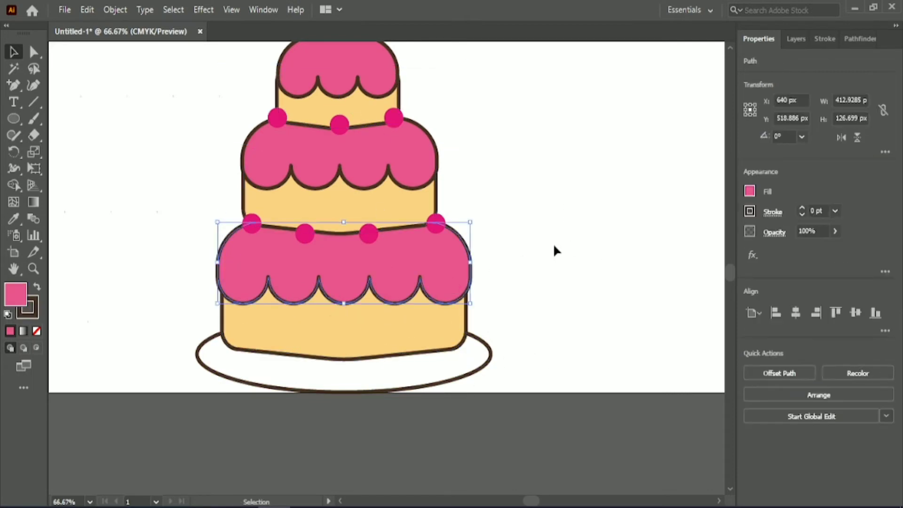
{"action": "left_click", "coordinate": [553, 243]}
{"action": "left_click", "coordinate": [429, 241]}
{"action": "scroll", "coordinate": [823, 211], "scroll_direction": "up", "scroll_amount": 1}
{"action": "scroll", "coordinate": [823, 211], "scroll_direction": "down", "scroll_amount": 1}
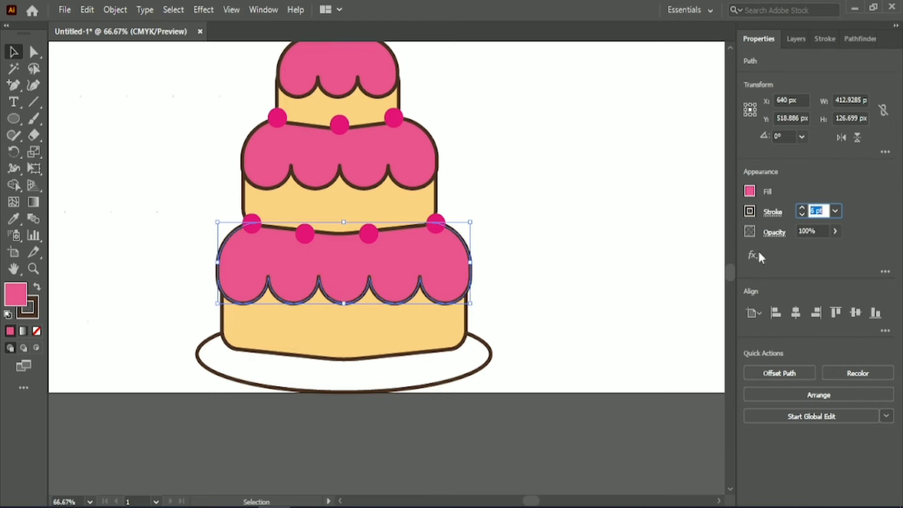
{"action": "left_click", "coordinate": [555, 301]}
{"action": "left_click", "coordinate": [459, 358]}
- Select all seven dark pink circles and give them a 4 pt dark brown stroke
{"action": "scroll", "coordinate": [319, 153], "scroll_direction": "up", "scroll_amount": 1}
{"action": "left_click", "coordinate": [278, 151]}
{"action": "left_click", "coordinate": [340, 157], "text": "shift"}
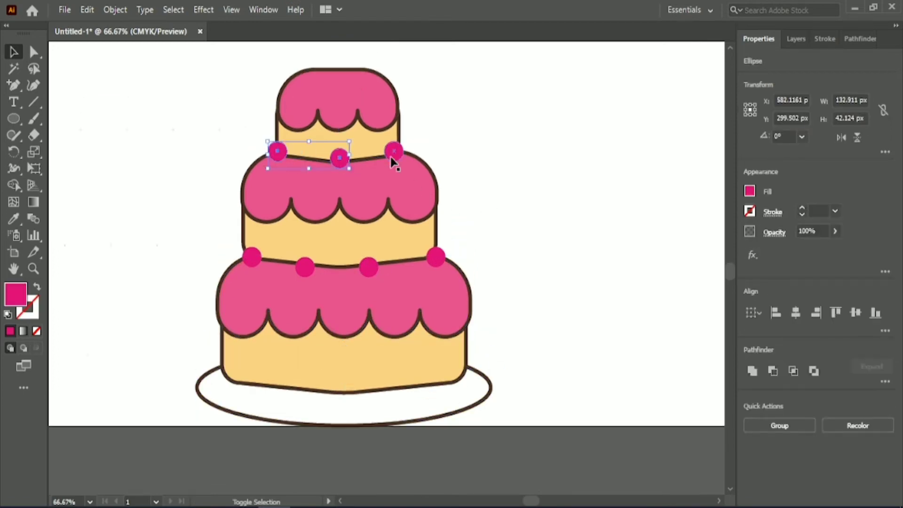
{"action": "left_click", "coordinate": [369, 266], "text": "shift"}
{"action": "left_click", "coordinate": [305, 267], "text": "shift"}
{"action": "left_click", "coordinate": [252, 257], "text": "shift"}
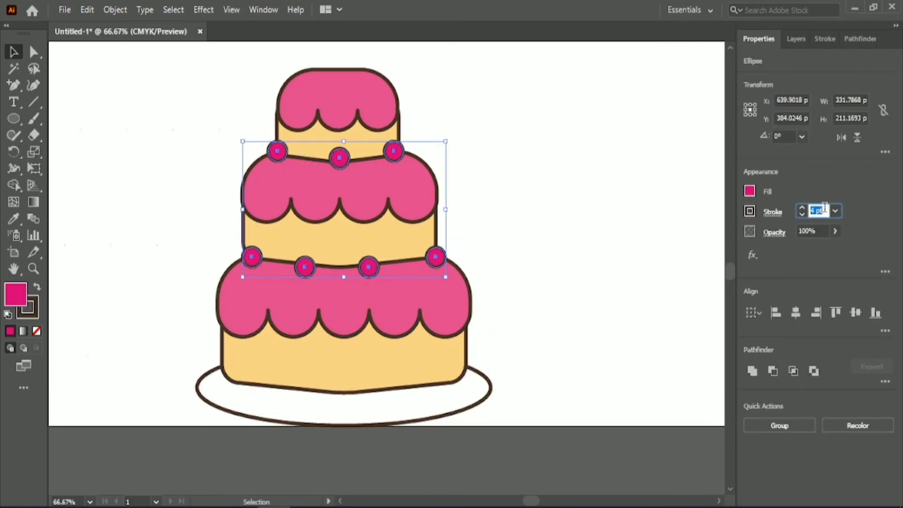
- Shift the two inner circles on the bottom icing's upper edge slightly right to even out their spacing
{"action": "left_click", "coordinate": [554, 215]}
{"action": "scroll", "coordinate": [414, 266], "scroll_direction": "left", "scroll_amount": 1}
{"action": "left_click_drag", "start_coordinate": [408, 266], "coordinate": [416, 267]}
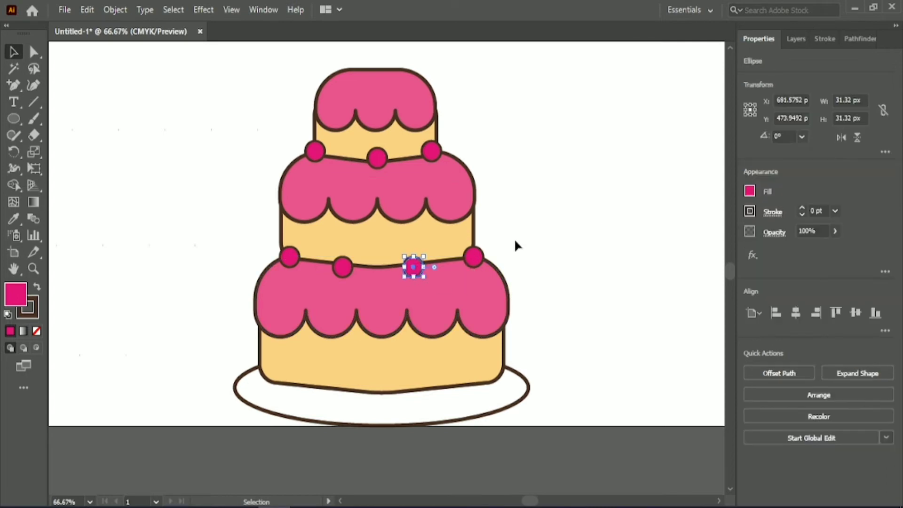
{"action": "left_click", "coordinate": [600, 185]}
- Lower the top tier's icing slightly, enlarge it to overhang the tier's sides, and nudge it right to center it
{"action": "left_click", "coordinate": [400, 99]}
{"action": "key", "text": "Down"}
{"action": "key", "text": "Down"}
{"action": "key", "text": "Down"}
{"action": "key", "text": "Down"}
{"action": "key", "text": "Down"}
{"action": "key", "text": "Down"}
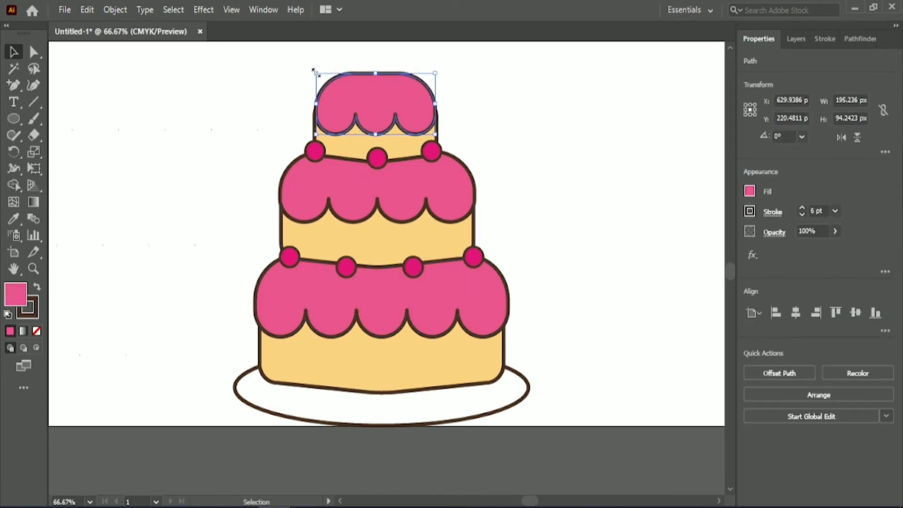
{"action": "left_click_drag", "start_coordinate": [315, 73], "coordinate": [309, 71]}
{"action": "key", "text": "Right"}
{"action": "key", "text": "Right"}
{"action": "key", "text": "Right"}
{"action": "key", "text": "Right"}
{"action": "left_click", "coordinate": [508, 123]}
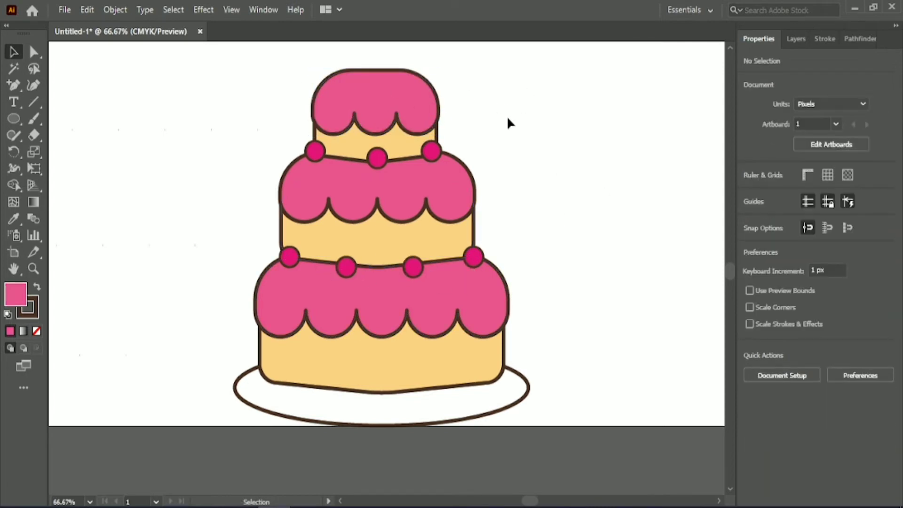
- Set up the Ellipse tool with the orange palette color as fill and no stroke
{"action": "key", "text": "ctrl+minus"}
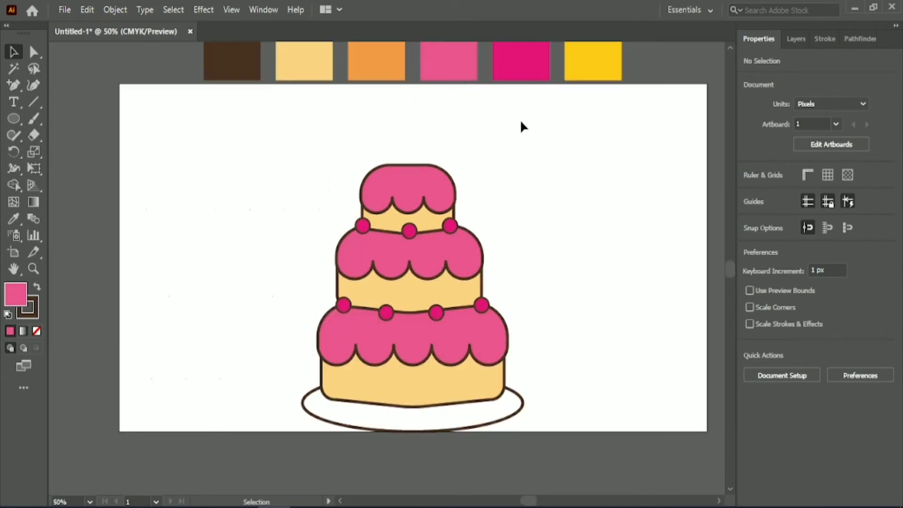
{"action": "left_click", "coordinate": [13, 119]}
{"action": "left_click", "coordinate": [13, 219]}
{"action": "left_click", "coordinate": [376, 64]}
{"action": "left_click", "coordinate": [13, 119]}
- Scatter five small orange dots of varied sizes, starting at about 3 px wide, across the top tier
{"action": "scroll", "coordinate": [422, 369], "scroll_direction": "down", "scroll_amount": 1}
{"action": "scroll", "coordinate": [424, 369], "scroll_direction": "up", "scroll_amount": 1}
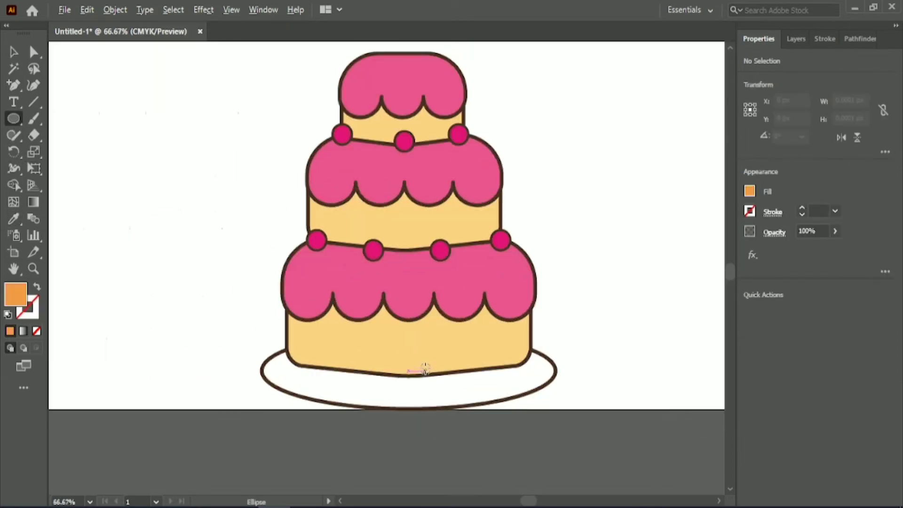
{"action": "scroll", "coordinate": [338, 161], "scroll_direction": "up", "scroll_amount": 3}
{"action": "left_click_drag", "start_coordinate": [328, 147], "coordinate": [332, 151]}
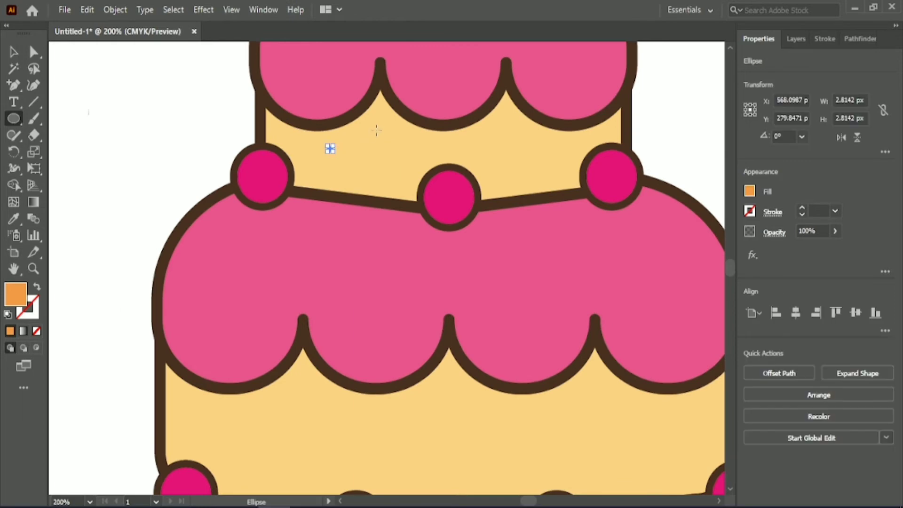
{"action": "left_click_drag", "start_coordinate": [381, 122], "coordinate": [384, 125]}
{"action": "left_click_drag", "start_coordinate": [498, 151], "coordinate": [501, 152]}
{"action": "left_click_drag", "start_coordinate": [532, 152], "coordinate": [542, 161]}
{"action": "left_click_drag", "start_coordinate": [385, 167], "coordinate": [391, 173]}
- Scatter five orange dots about 6 to 7 px wide across the middle tier
{"action": "scroll", "coordinate": [388, 176], "scroll_direction": "down", "scroll_amount": 3}
{"action": "left_click_drag", "start_coordinate": [262, 348], "coordinate": [276, 362]}
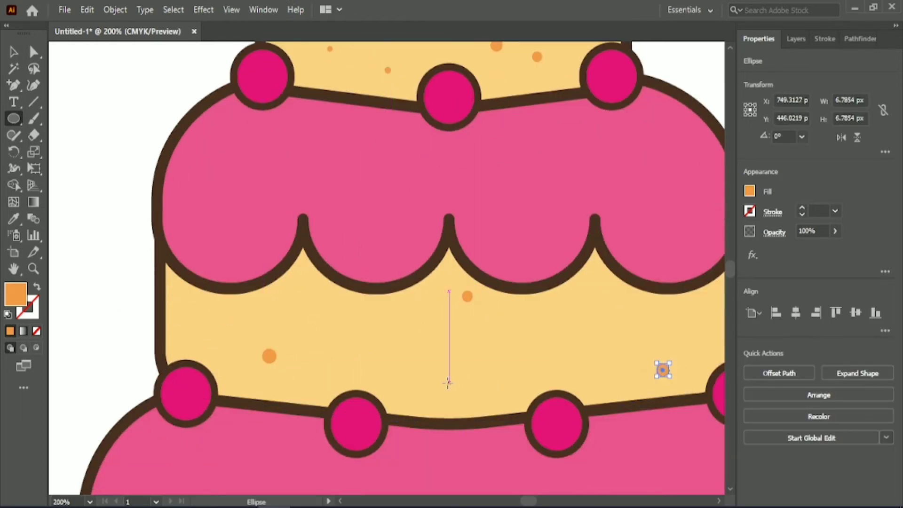
{"action": "left_click_drag", "start_coordinate": [448, 382], "coordinate": [462, 395]}
{"action": "scroll", "coordinate": [541, 347], "scroll_direction": "down", "scroll_amount": 4}
{"action": "scroll", "coordinate": [576, 292], "scroll_direction": "down", "scroll_amount": 2}
{"action": "scroll", "coordinate": [550, 260], "scroll_direction": "down", "scroll_amount": 1}
- Scatter nine orange dots of varied sizes across the bottom tier, the smallest about 4 px wide, and deselect everything
{"action": "left_click_drag", "start_coordinate": [372, 326], "coordinate": [378, 332]}
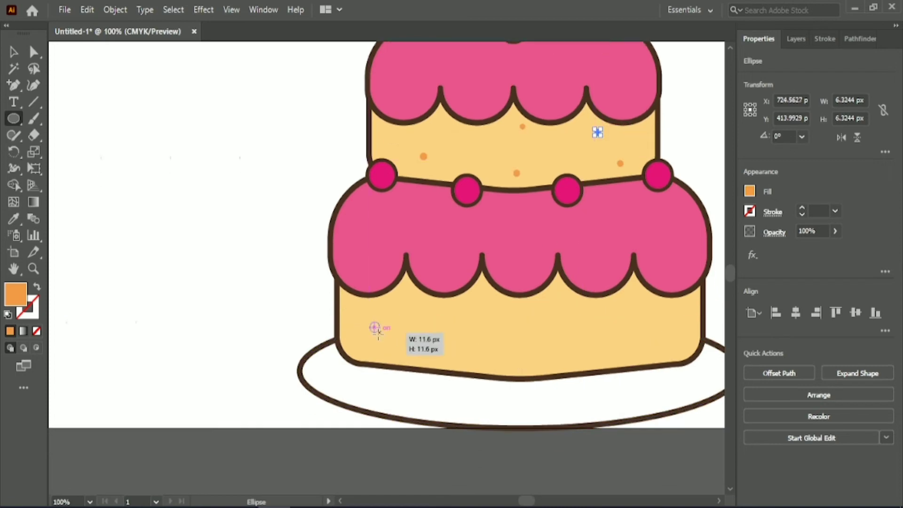
{"action": "left_click_drag", "start_coordinate": [663, 317], "coordinate": [667, 321]}
{"action": "mouse_move", "coordinate": [481, 315]}
{"action": "left_mouse_down"}
{"action": "mouse_move", "coordinate": [492, 326]}
{"action": "mouse_move", "coordinate": [447, 333]}
{"action": "left_mouse_up"}
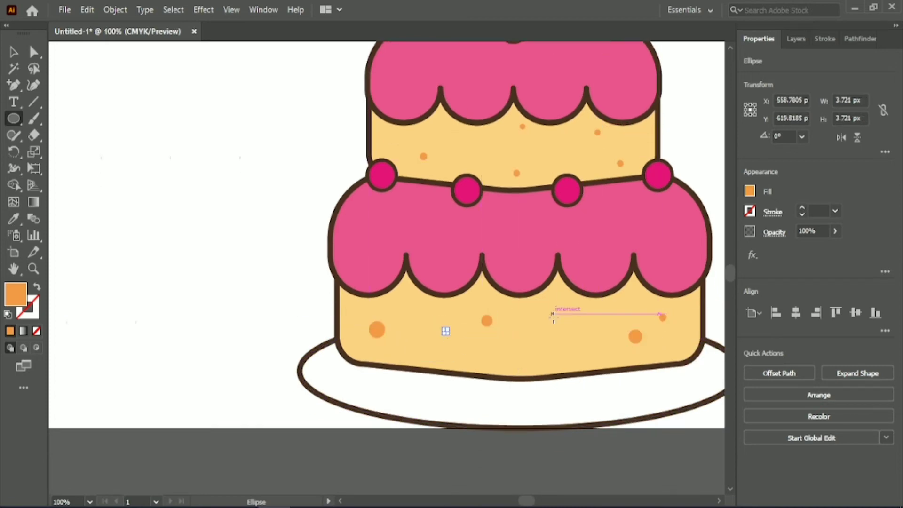
{"action": "left_click_drag", "start_coordinate": [575, 357], "coordinate": [585, 365]}
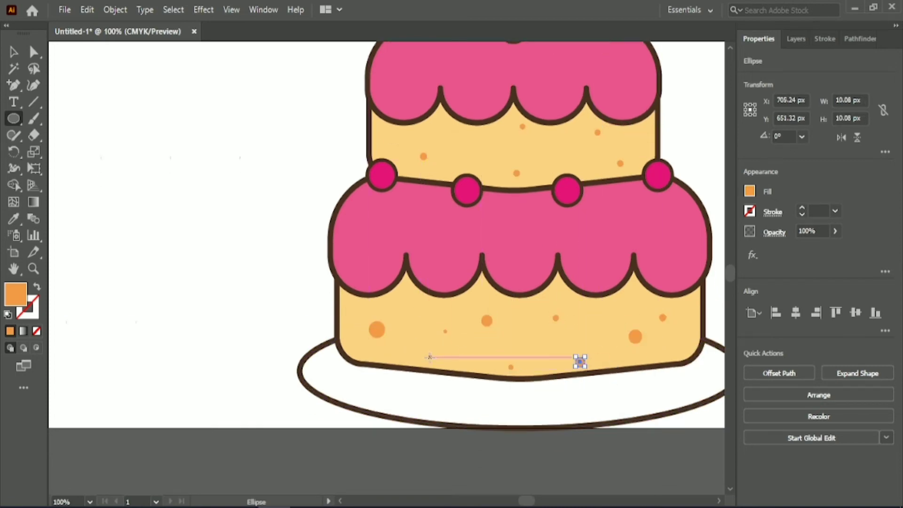
{"action": "left_click_drag", "start_coordinate": [429, 357], "coordinate": [434, 361]}
{"action": "key", "text": "v"}
{"action": "key", "text": "ctrl+shift+a"}
{"action": "scroll", "coordinate": [236, 291], "scroll_direction": "right", "scroll_amount": 4}
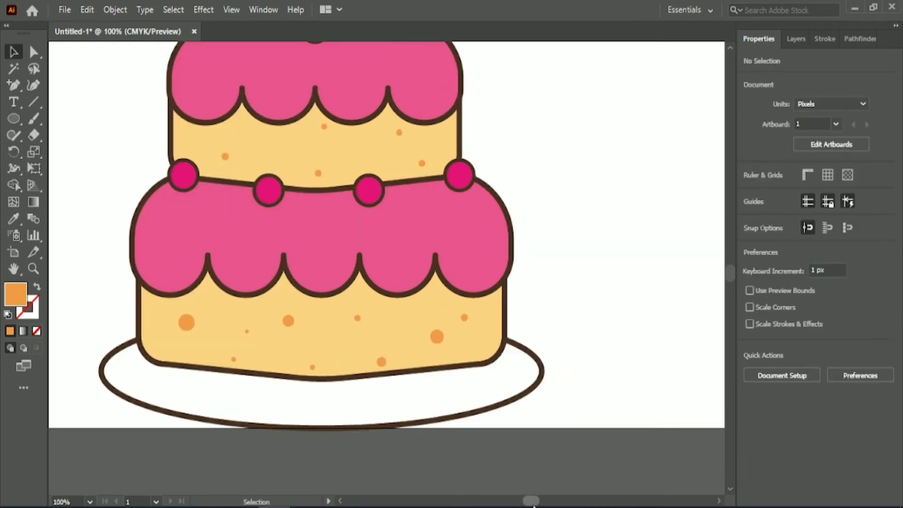
- Draw an orange candle shape about 24 by 58 px above the cake, tapered towards the base with rounded corners
{"action": "scroll", "coordinate": [399, 369], "scroll_direction": "left", "scroll_amount": 2}
{"action": "scroll", "coordinate": [399, 368], "scroll_direction": "up", "scroll_amount": 5}
{"action": "key", "text": "m"}
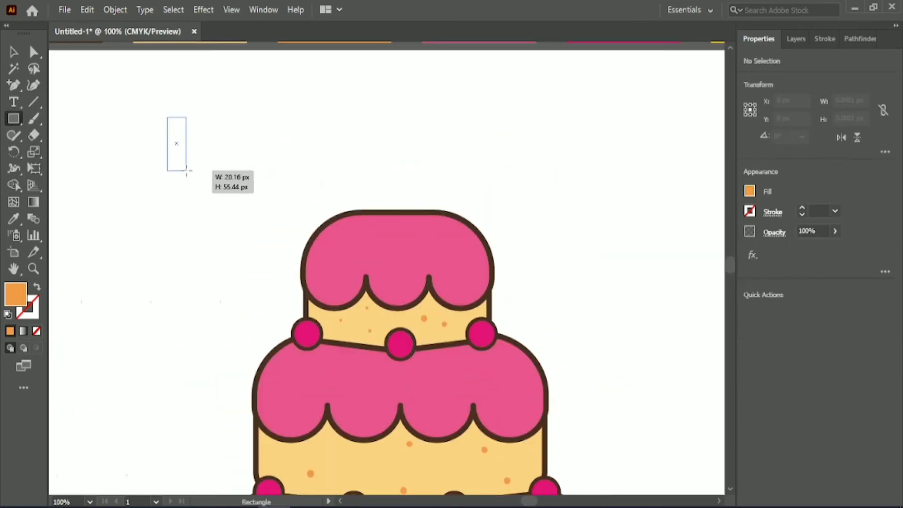
{"action": "left_click_drag", "start_coordinate": [186, 171], "coordinate": [254, 173]}
{"action": "key", "text": "a"}
{"action": "key", "text": "ctrl+shift+a"}
{"action": "scroll", "coordinate": [125, 179], "scroll_direction": "up", "scroll_amount": 2}
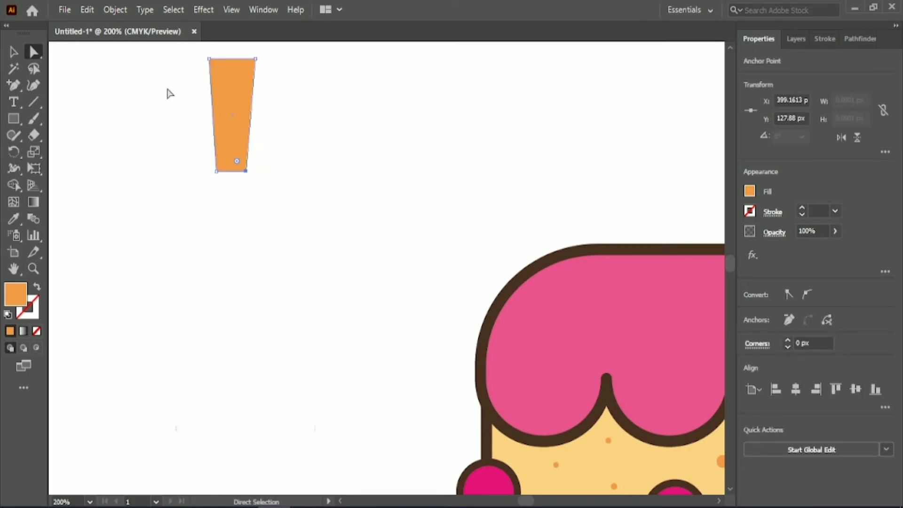
{"action": "left_click", "coordinate": [14, 52]}
{"action": "left_click", "coordinate": [34, 52]}
{"action": "left_click", "coordinate": [165, 94]}
{"action": "left_click", "coordinate": [12, 53]}
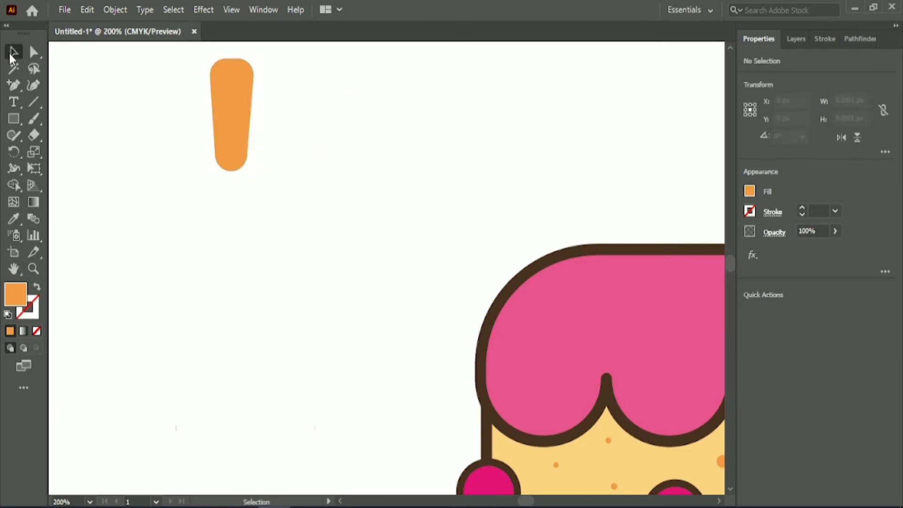
- Duplicate the orange candle shape twice to make a row of three
{"action": "left_click_drag", "start_coordinate": [242, 108], "coordinate": [304, 109]}
{"action": "left_click_drag", "start_coordinate": [302, 108], "coordinate": [370, 108]}
{"action": "left_click_drag", "start_coordinate": [366, 106], "coordinate": [226, 108]}
- Give the three candles a white fill and a thin dark brown outline
{"action": "left_click_drag", "start_coordinate": [149, 109], "coordinate": [352, 137]}
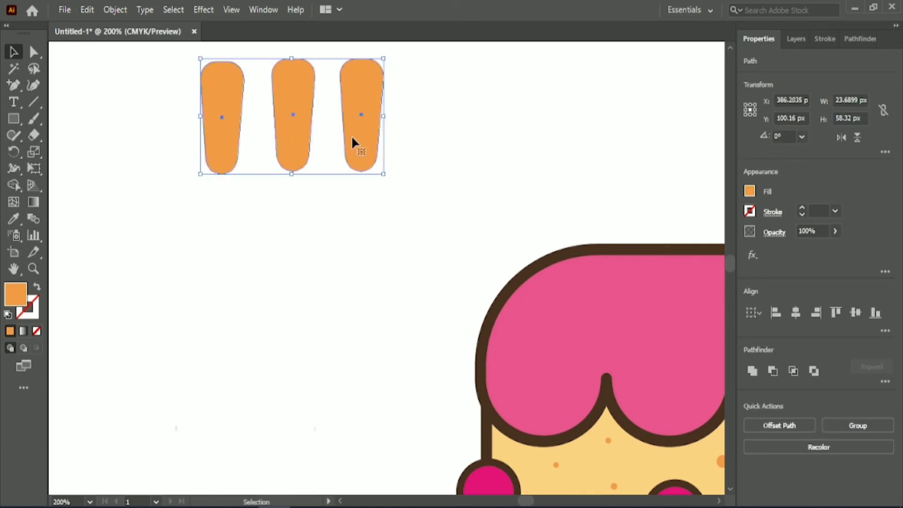
{"action": "left_click", "coordinate": [750, 191]}
{"action": "left_click", "coordinate": [625, 241]}
{"action": "left_click", "coordinate": [818, 211]}
{"action": "scroll", "coordinate": [819, 210], "scroll_direction": "up", "scroll_amount": 3}
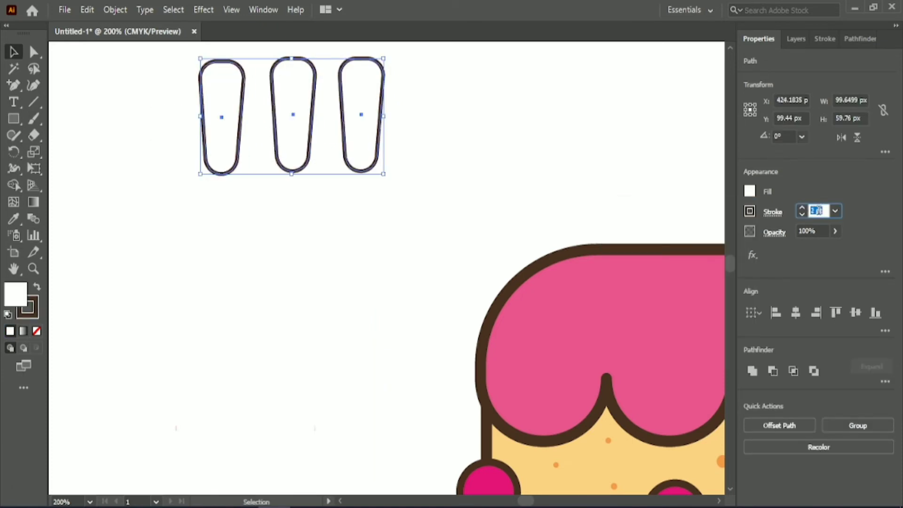
{"action": "left_click", "coordinate": [348, 225]}
- Place the three candles on the top tier and scale them up to about 124 by 74 px overall
{"action": "scroll", "coordinate": [370, 307], "scroll_direction": "down", "scroll_amount": 1}
{"action": "scroll", "coordinate": [369, 307], "scroll_direction": "right", "scroll_amount": 3}
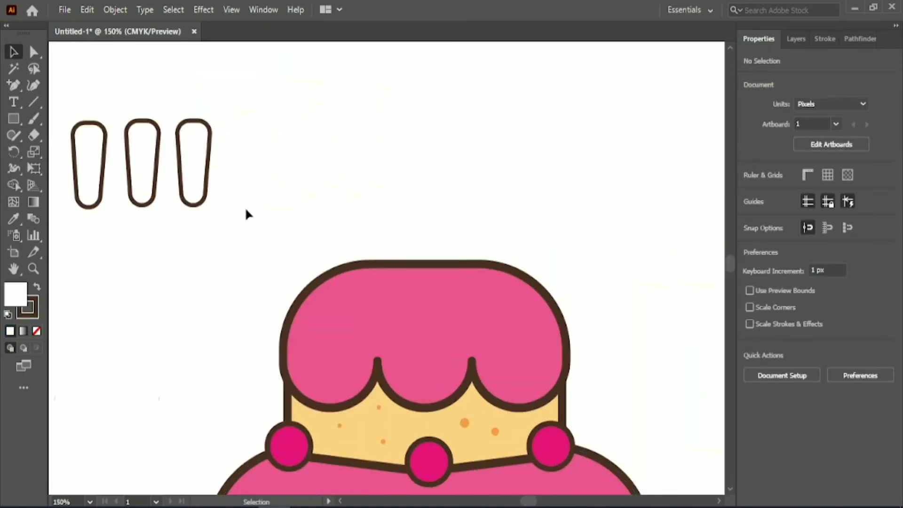
{"action": "left_click_drag", "start_coordinate": [244, 207], "coordinate": [66, 115]}
{"action": "left_click_drag", "start_coordinate": [194, 159], "coordinate": [462, 231]}
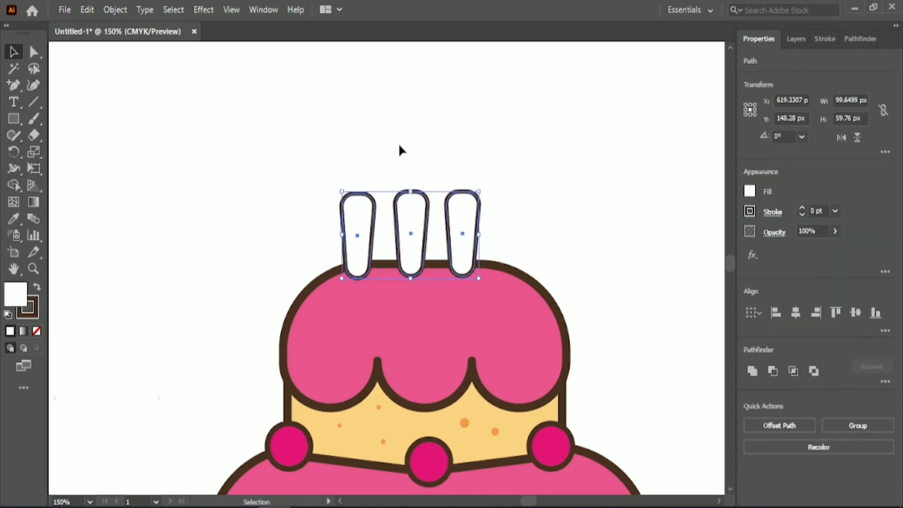
{"action": "left_click_drag", "start_coordinate": [411, 191], "coordinate": [412, 170]}
{"action": "left_click", "coordinate": [410, 131]}
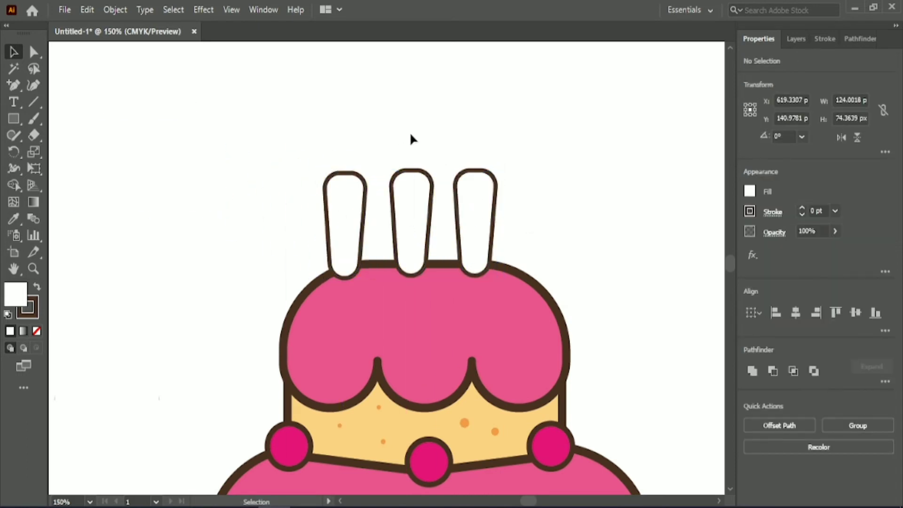
- Tilt the two outer candles outwards, the right one by about 11°
{"action": "left_click", "coordinate": [345, 221]}
{"action": "left_click_drag", "start_coordinate": [376, 294], "coordinate": [397, 283]}
{"action": "left_click", "coordinate": [475, 221]}
{"action": "left_click_drag", "start_coordinate": [508, 288], "coordinate": [494, 293]}
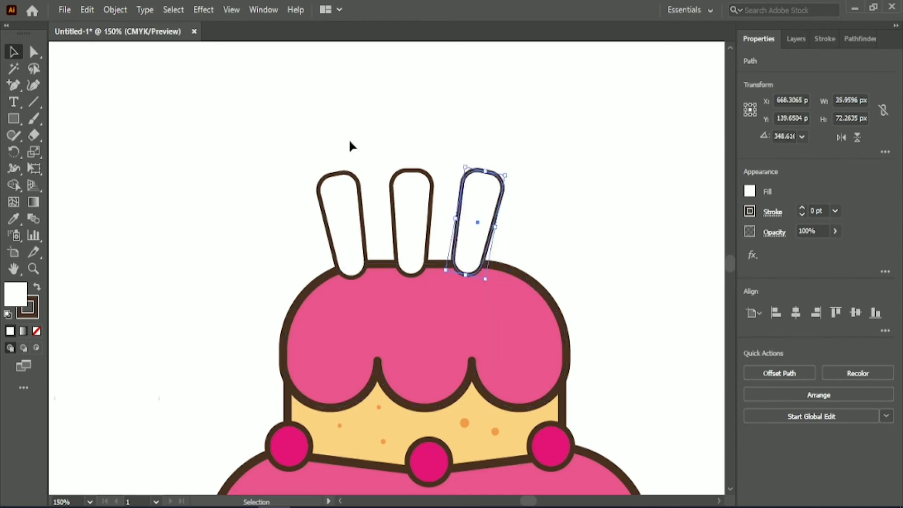
- Shift all three candles down into the top tier's icing and centre them over the tier
{"action": "left_click_drag", "start_coordinate": [351, 146], "coordinate": [534, 212]}
{"action": "key", "text": "shift+Right"}
{"action": "key", "text": "shift+Right"}
{"action": "key", "text": "shift+Right"}
{"action": "key", "text": "shift+Down"}
{"action": "key", "text": "shift+Down"}
{"action": "key", "text": "shift+Down"}
{"action": "key", "text": "shift+Down"}
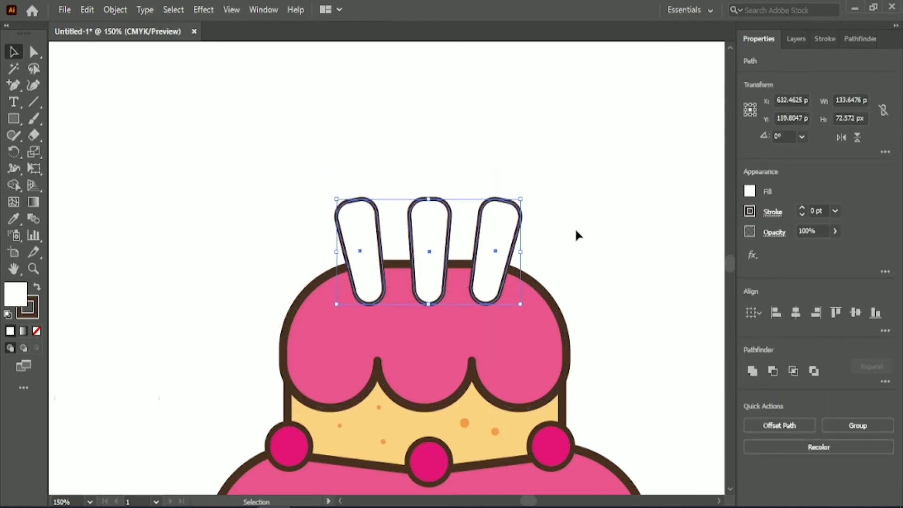
{"action": "key", "text": "Left"}
{"action": "key", "text": "Left"}
{"action": "key", "text": "Left"}
{"action": "key", "text": "Left"}
{"action": "key", "text": "Left"}
{"action": "key", "text": "Down"}
{"action": "key", "text": "Down"}
{"action": "key", "text": "Down"}
{"action": "left_click", "coordinate": [459, 100]}
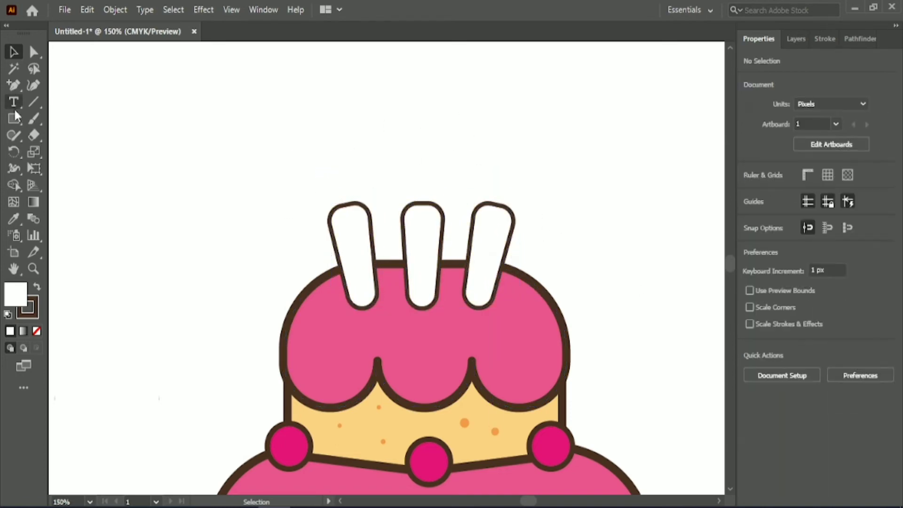
- Draw a curved half-flame path about 12 px wide and 47 px high above the cake with the Pen tool
{"action": "left_click_drag", "start_coordinate": [13, 85], "coordinate": [58, 86]}
{"action": "left_click", "coordinate": [267, 124]}
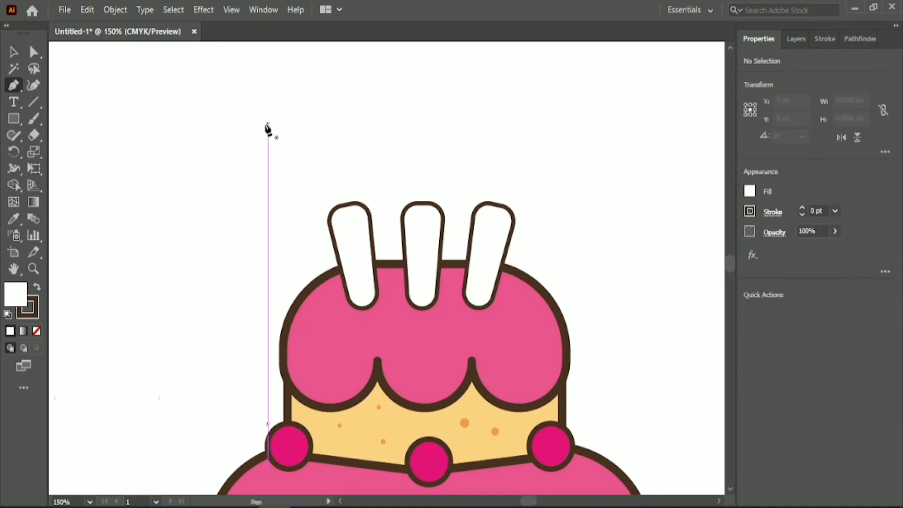
{"action": "left_click_drag", "start_coordinate": [268, 193], "coordinate": [491, 94]}
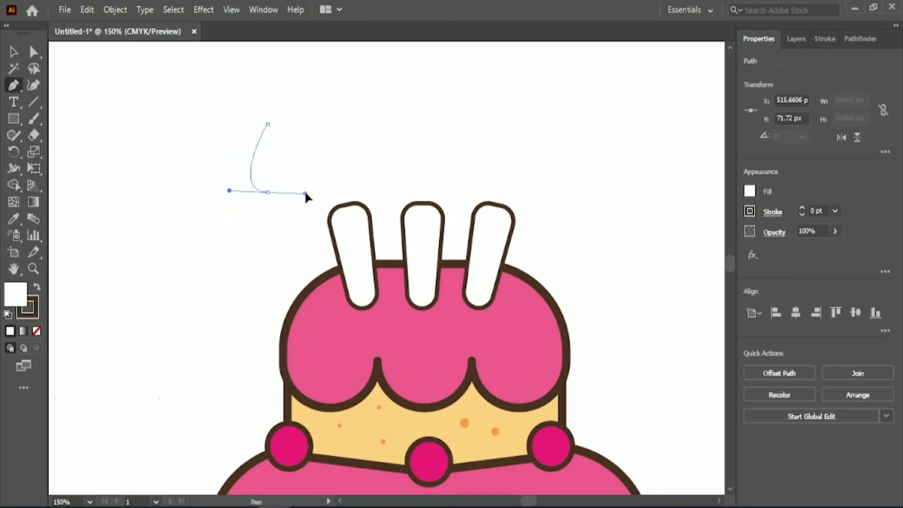
{"action": "left_click", "coordinate": [268, 192]}
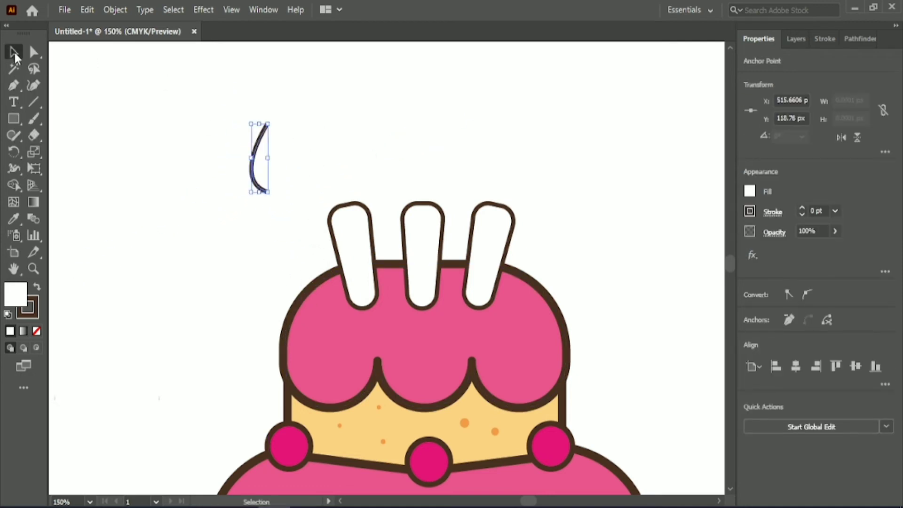
- Reflect a copy of the half-flame curve across the vertical axis and set it against the original
{"action": "left_click_drag", "start_coordinate": [264, 149], "coordinate": [314, 150]}
{"action": "right_click", "coordinate": [308, 138]}
{"action": "mouse_move", "coordinate": [382, 381]}
{"action": "left_click", "coordinate": [495, 415]}
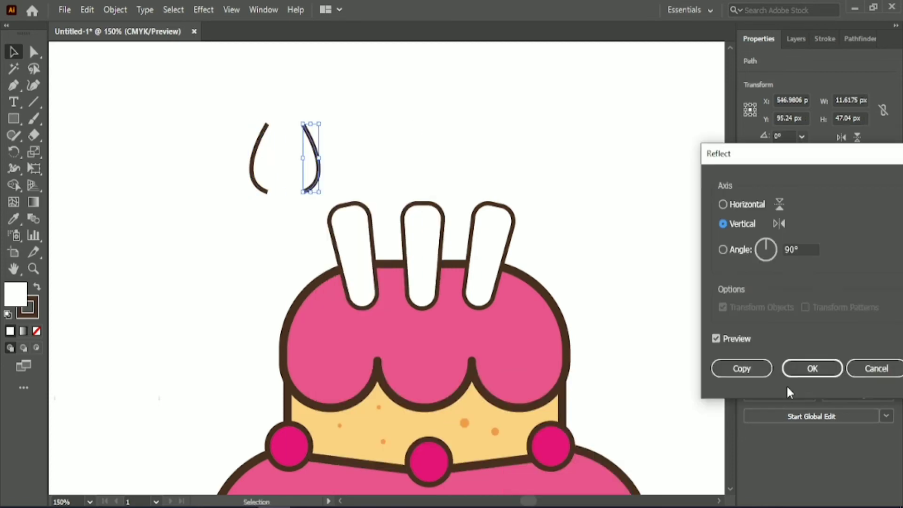
{"action": "key", "text": "Return"}
{"action": "key", "text": "Left"}
{"action": "key", "text": "Left"}
{"action": "key", "text": "Left"}
{"action": "key", "text": "Left"}
{"action": "key", "text": "Left"}
{"action": "key", "text": "Left"}
{"action": "key", "text": "Left"}
{"action": "key", "text": "Left"}
{"action": "key", "text": "Left"}
{"action": "key", "text": "Left"}
{"action": "key", "text": "Left"}
{"action": "key", "text": "Left"}
{"action": "key", "text": "Left"}
{"action": "key", "text": "Left"}
{"action": "key", "text": "Left"}
{"action": "key", "text": "Left"}
{"action": "key", "text": "Left"}
{"action": "key", "text": "Left"}
{"action": "key", "text": "Left"}
{"action": "key", "text": "Left"}
{"action": "left_click", "coordinate": [357, 109]}
- Average and join the top end points of the two flame halves
{"action": "key", "text": "a"}
{"action": "left_click_drag", "start_coordinate": [253, 94], "coordinate": [297, 137]}
{"action": "right_click", "coordinate": [268, 124]}
{"action": "left_click", "coordinate": [330, 242]}
{"action": "left_click", "coordinate": [417, 302]}
{"action": "right_click", "coordinate": [268, 124]}
{"action": "left_click", "coordinate": [319, 225]}
{"action": "left_click", "coordinate": [266, 211]}
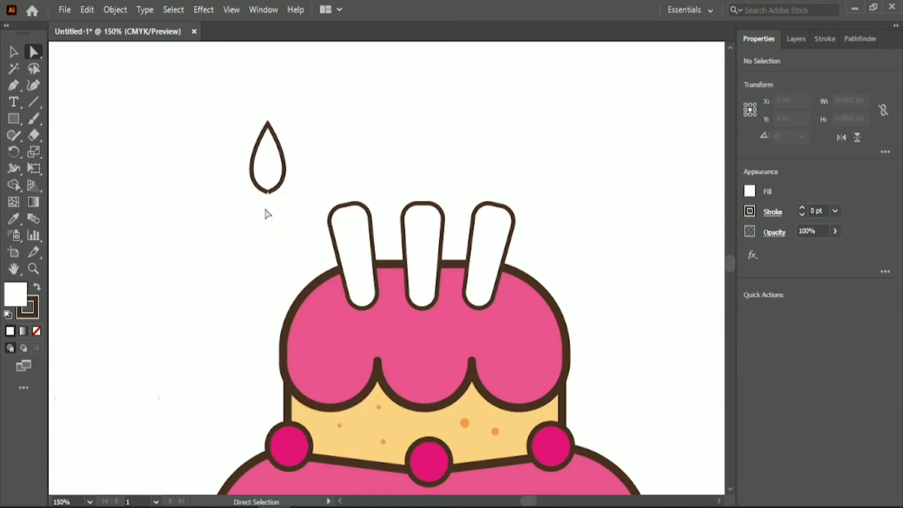
- Average and join the bottom end points of the two flame halves to close the drop shape
{"action": "scroll", "coordinate": [269, 209], "scroll_direction": "up", "scroll_amount": 2}
{"action": "left_click", "coordinate": [271, 171]}
{"action": "right_click", "coordinate": [272, 172]}
{"action": "left_click", "coordinate": [329, 326]}
{"action": "left_click", "coordinate": [418, 303]}
{"action": "right_click", "coordinate": [273, 175]}
{"action": "left_click", "coordinate": [314, 310]}
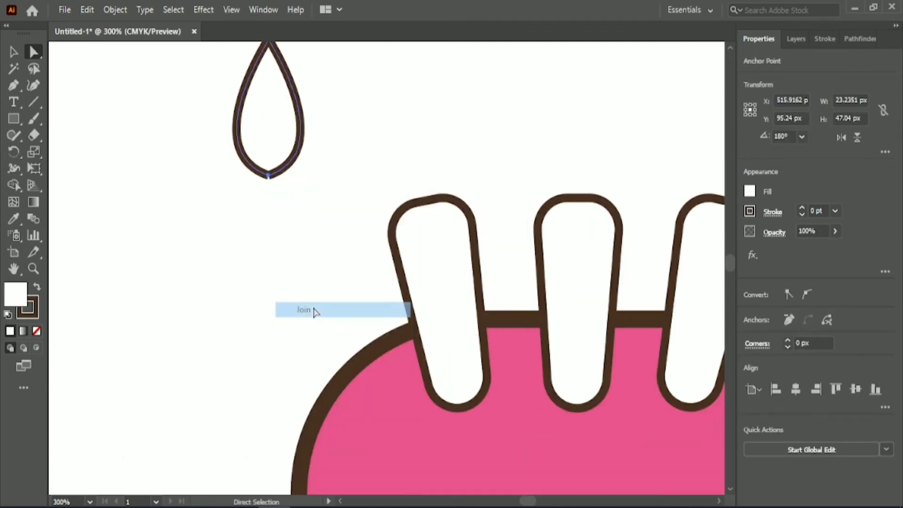
{"action": "left_click", "coordinate": [335, 157]}
- Round the flame's bottom corner with a radius of about 10 px
{"action": "scroll", "coordinate": [336, 156], "scroll_direction": "up", "scroll_amount": 1}
{"action": "scroll", "coordinate": [172, 121], "scroll_direction": "up", "scroll_amount": 1}
{"action": "left_click", "coordinate": [269, 226]}
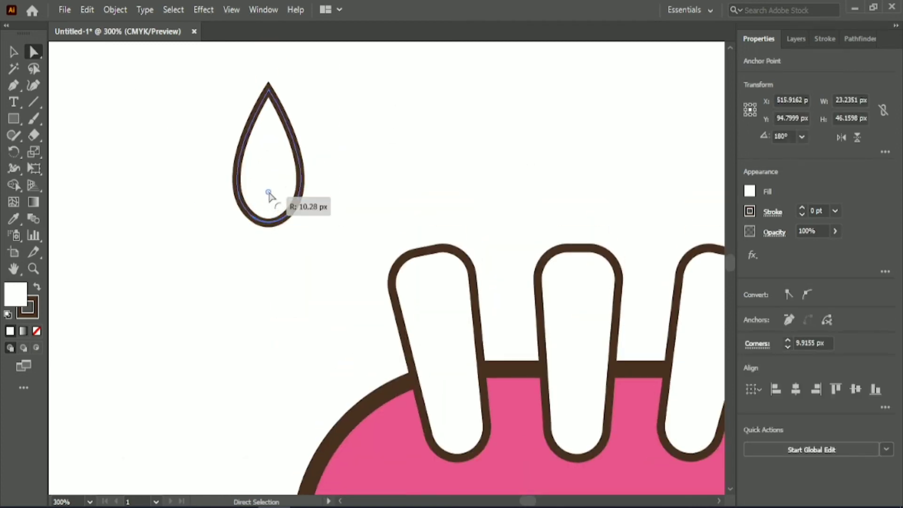
{"action": "key", "text": "v"}
- Fill the flame with the yellow palette color and give it a dark brown outline
{"action": "left_click", "coordinate": [16, 219]}
{"action": "scroll", "coordinate": [592, 199], "scroll_direction": "down", "scroll_amount": 3}
{"action": "scroll", "coordinate": [583, 282], "scroll_direction": "right", "scroll_amount": 8}
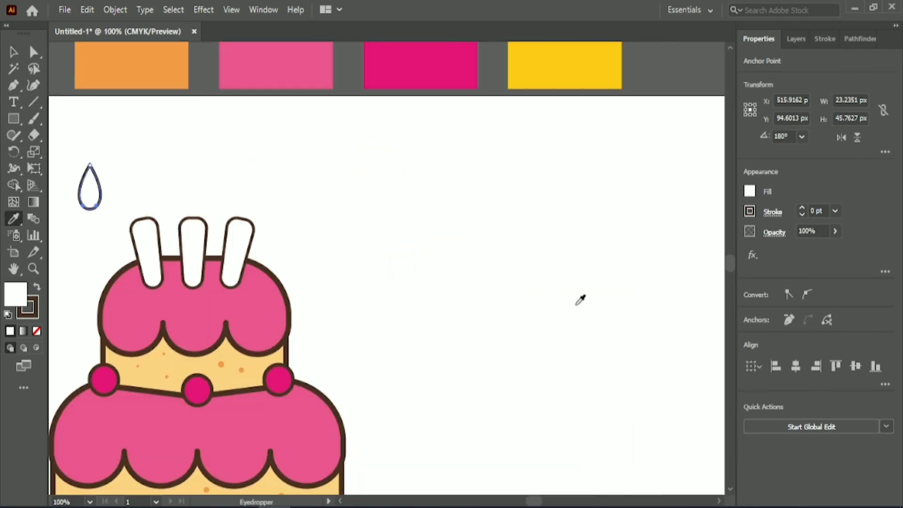
{"action": "scroll", "coordinate": [592, 284], "scroll_direction": "down", "scroll_amount": 1}
{"action": "left_click", "coordinate": [592, 141]}
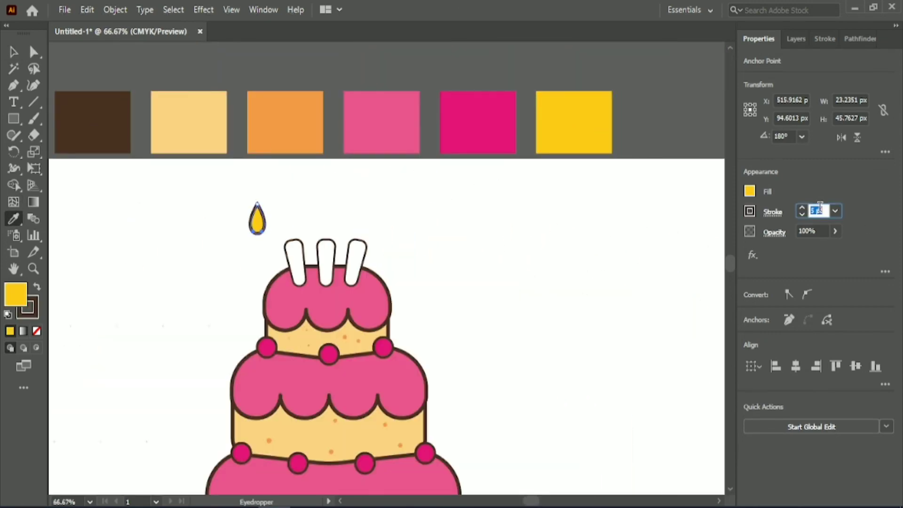
{"action": "left_click", "coordinate": [205, 231]}
- Place the yellow flame above the left candle and tilt it to follow the candle's lean
{"action": "scroll", "coordinate": [251, 240], "scroll_direction": "up", "scroll_amount": 1}
{"action": "left_click", "coordinate": [322, 256]}
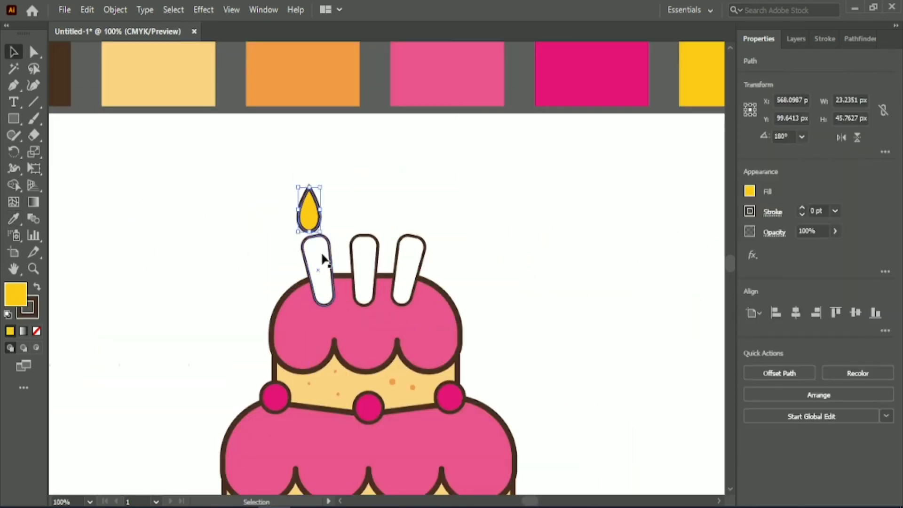
{"action": "left_click", "coordinate": [343, 194]}
{"action": "left_click", "coordinate": [311, 214]}
{"action": "scroll", "coordinate": [311, 241], "scroll_direction": "up", "scroll_amount": 2}
{"action": "left_click_drag", "start_coordinate": [335, 223], "coordinate": [342, 215]}
- Nudge the flame so that it rests on the tip of the left candle
{"action": "key", "text": "Down"}
{"action": "key", "text": "Down"}
{"action": "key", "text": "Down"}
{"action": "key", "text": "Down"}
{"action": "key", "text": "Down"}
{"action": "key", "text": "Down"}
{"action": "key", "text": "Right"}
{"action": "key", "text": "Right"}
{"action": "key", "text": "Up"}
{"action": "key", "text": "Up"}
{"action": "key", "text": "Up"}
{"action": "key", "text": "Left"}
{"action": "left_click", "coordinate": [350, 182]}
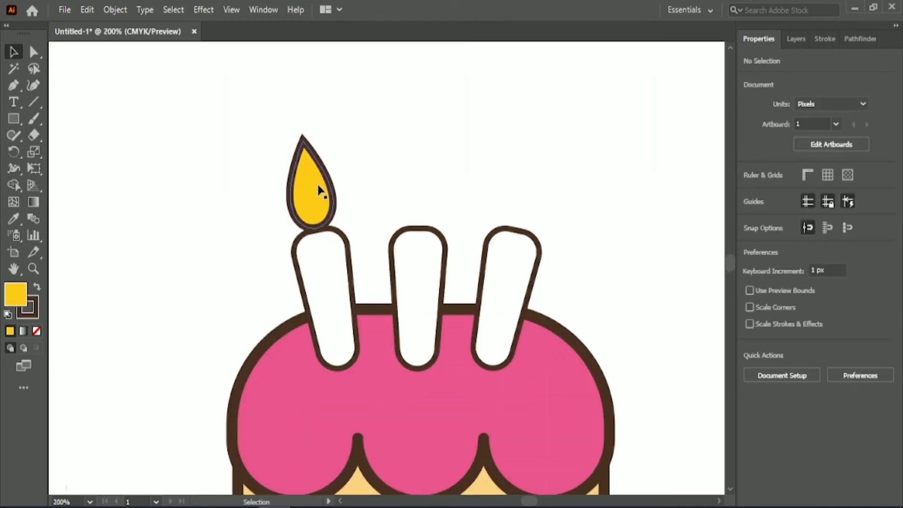
- Copy the flame onto the middle candle and rotate the copy upright
{"action": "left_click_drag", "start_coordinate": [318, 187], "coordinate": [425, 184], "text": "alt"}
{"action": "left_click_drag", "start_coordinate": [451, 225], "coordinate": [444, 231]}
{"action": "left_click", "coordinate": [460, 200]}
- Copy the flame onto the right candle, tilt the copy outwards and align it with the candle's tip
{"action": "left_click_drag", "start_coordinate": [410, 191], "coordinate": [518, 196], "text": "alt"}
{"action": "left_click_drag", "start_coordinate": [549, 235], "coordinate": [542, 241]}
{"action": "left_click", "coordinate": [555, 181]}
{"action": "left_click", "coordinate": [526, 174]}
{"action": "key", "text": "Right"}
{"action": "key", "text": "Right"}
{"action": "key", "text": "Left"}
{"action": "key", "text": "Down"}
{"action": "left_click", "coordinate": [476, 108]}
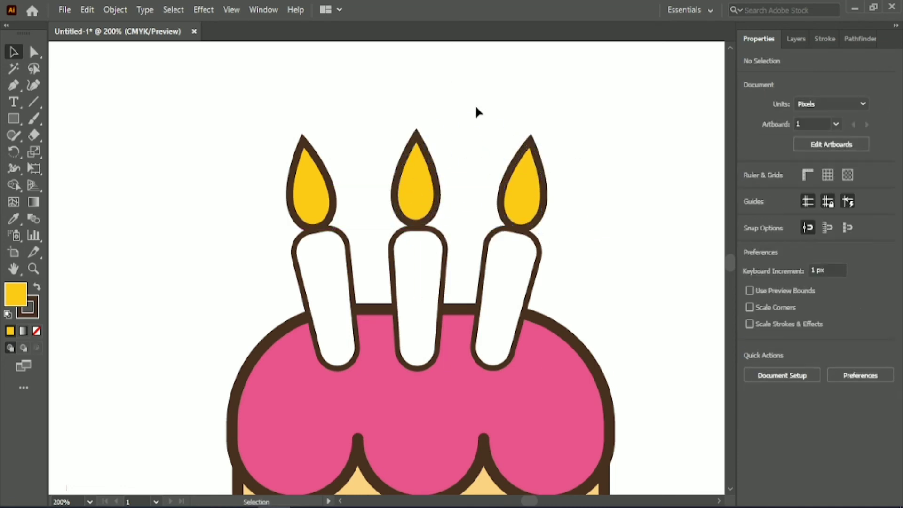
- Tilt the right and left candles together with their flames further outwards
{"action": "left_click_drag", "start_coordinate": [476, 108], "coordinate": [541, 376]}
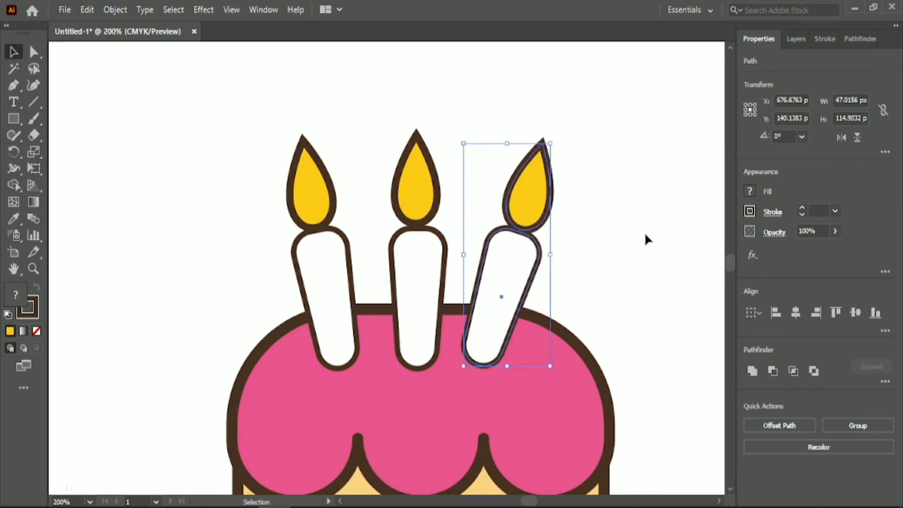
{"action": "left_click", "coordinate": [252, 154]}
{"action": "left_click_drag", "start_coordinate": [253, 154], "coordinate": [383, 356]}
{"action": "left_click", "coordinate": [514, 181]}
- Group each of the three candles with its own flame
{"action": "scroll", "coordinate": [707, 300], "scroll_direction": "down", "scroll_amount": 5}
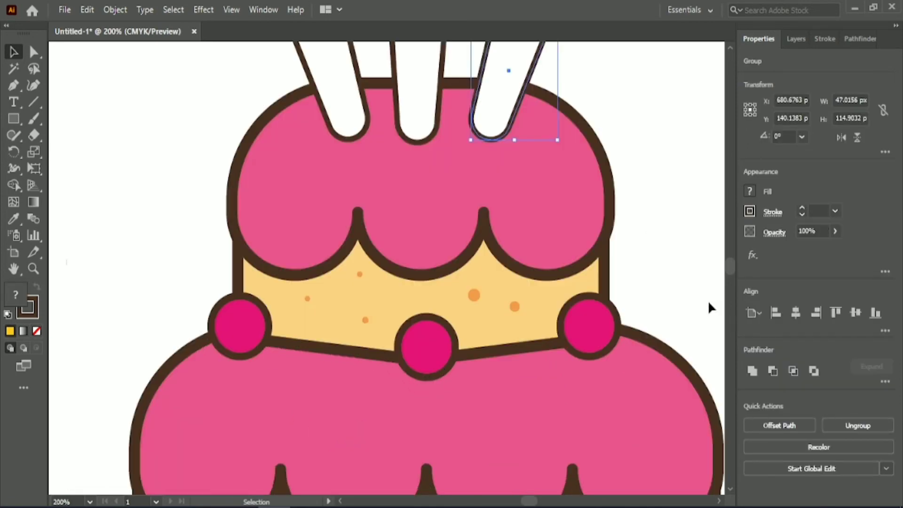
{"action": "scroll", "coordinate": [707, 300], "scroll_direction": "up", "scroll_amount": 3}
{"action": "left_click_drag", "start_coordinate": [498, 91], "coordinate": [561, 189]}
{"action": "key", "text": "ctrl+g"}
{"action": "scroll", "coordinate": [594, 278], "scroll_direction": "up", "scroll_amount": 3}
{"action": "left_click_drag", "start_coordinate": [263, 181], "coordinate": [341, 282]}
{"action": "key", "text": "ctrl+g"}
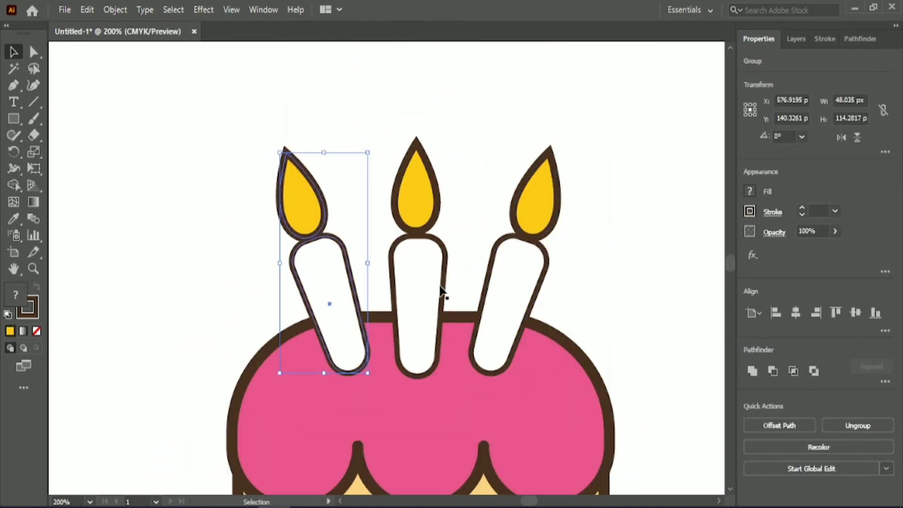
{"action": "left_click", "coordinate": [484, 254]}
{"action": "left_click_drag", "start_coordinate": [371, 142], "coordinate": [451, 282]}
{"action": "key", "text": "ctrl+g"}
- Send the three candle groups to the back so the cake covers their bases
{"action": "left_click_drag", "start_coordinate": [603, 260], "coordinate": [301, 193]}
{"action": "right_click", "coordinate": [544, 233]}
{"action": "mouse_move", "coordinate": [583, 389]}
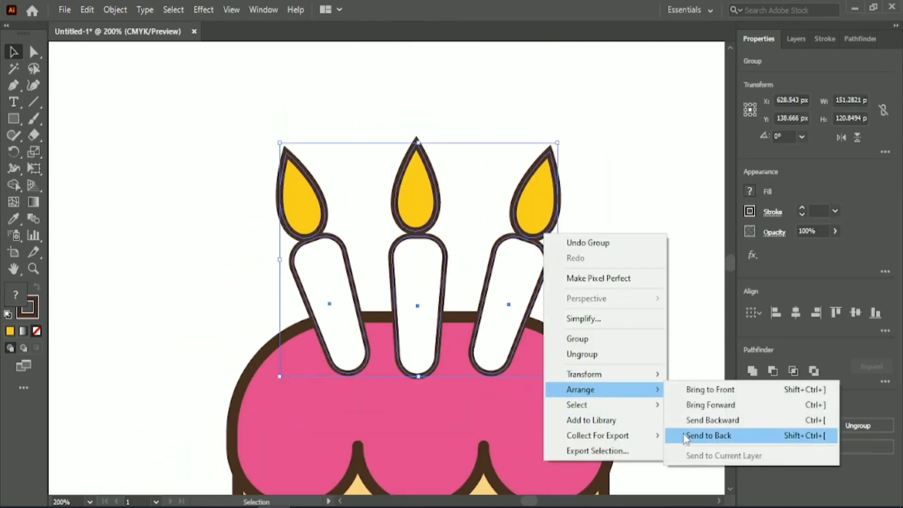
{"action": "left_click", "coordinate": [686, 435]}
{"action": "left_click", "coordinate": [648, 283]}
- Group the top tier with its candles, orange dots and dark pink balls
{"action": "scroll", "coordinate": [649, 283], "scroll_direction": "down", "scroll_amount": 7}
{"action": "scroll", "coordinate": [650, 285], "scroll_direction": "down", "scroll_amount": 3}
{"action": "scroll", "coordinate": [622, 262], "scroll_direction": "down", "scroll_amount": 4}
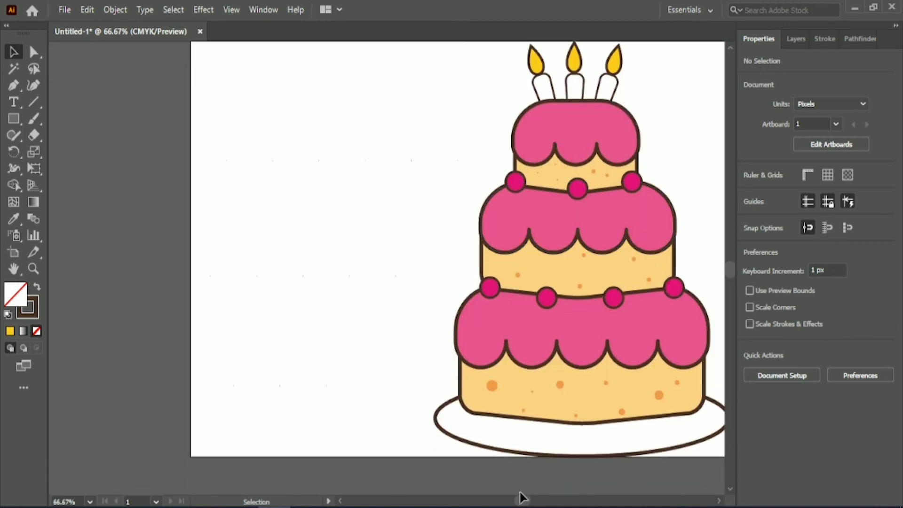
{"action": "left_click_drag", "start_coordinate": [521, 500], "coordinate": [544, 502]}
{"action": "scroll", "coordinate": [536, 500], "scroll_direction": "down", "scroll_amount": 1}
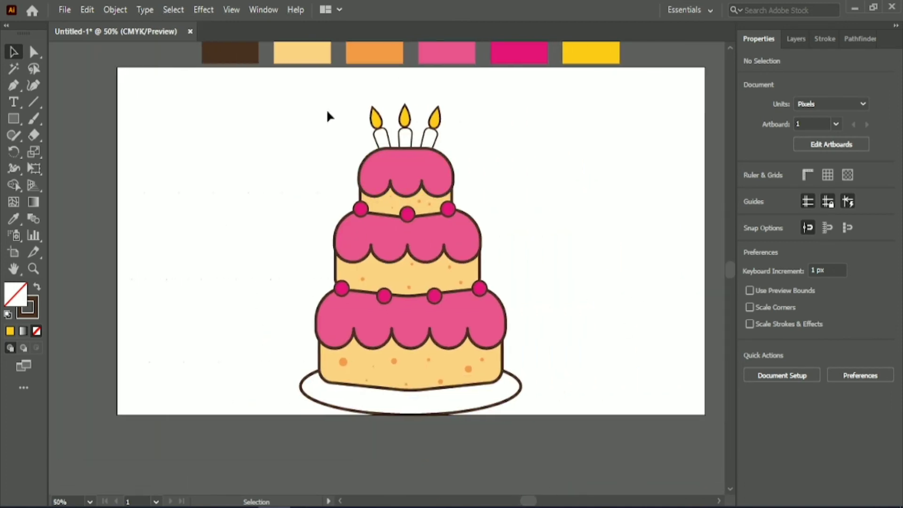
{"action": "left_click_drag", "start_coordinate": [341, 100], "coordinate": [482, 211]}
{"action": "left_click", "coordinate": [539, 180]}
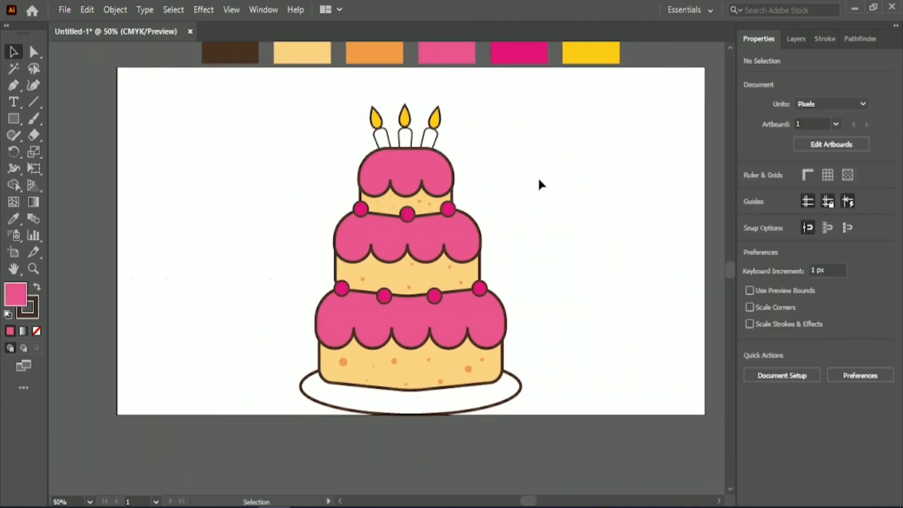
- Group the middle tier's icing and orange dots with the dark pink balls along its lower edge
{"action": "left_click_drag", "start_coordinate": [493, 292], "coordinate": [492, 292]}
{"action": "left_click", "coordinate": [384, 296], "text": "shift"}
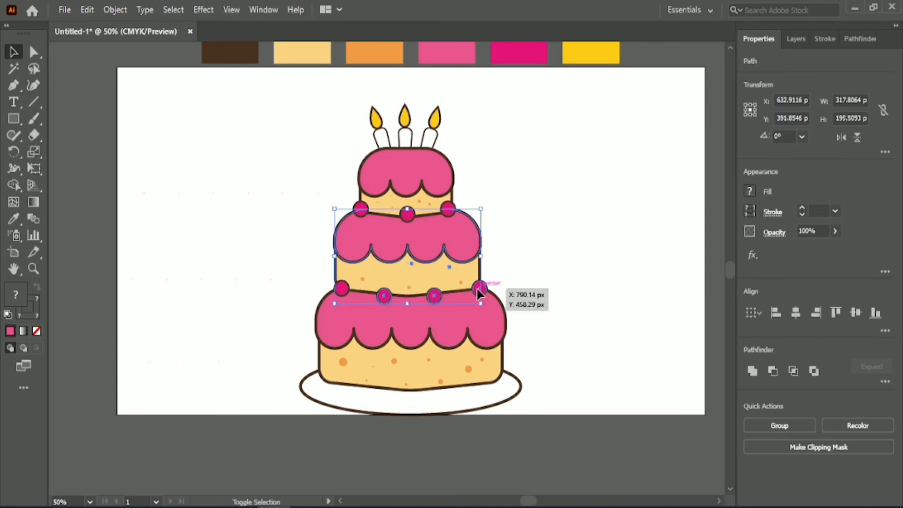
{"action": "left_click", "coordinate": [806, 425]}
{"action": "left_click", "coordinate": [539, 318]}
- Bring the top tier group to the front
{"action": "right_click", "coordinate": [403, 179]}
{"action": "mouse_move", "coordinate": [524, 358]}
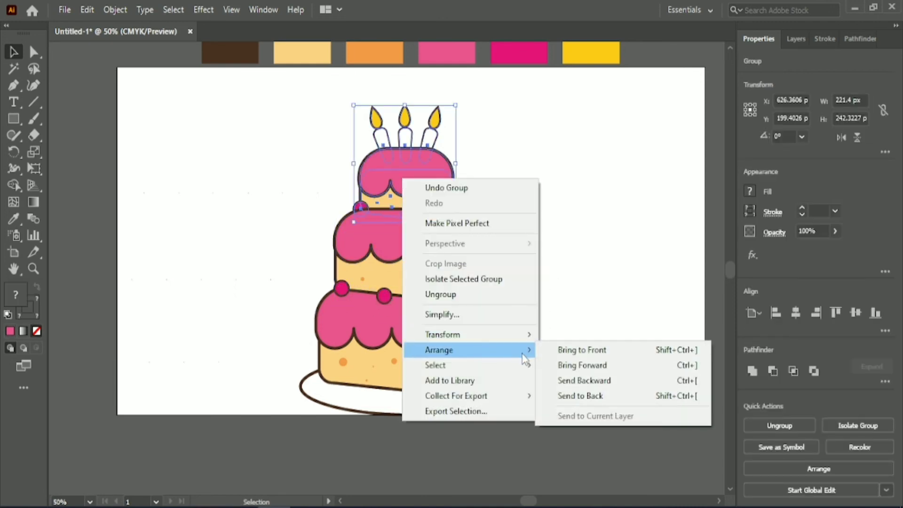
{"action": "left_click", "coordinate": [581, 349]}
{"action": "left_click", "coordinate": [556, 210]}
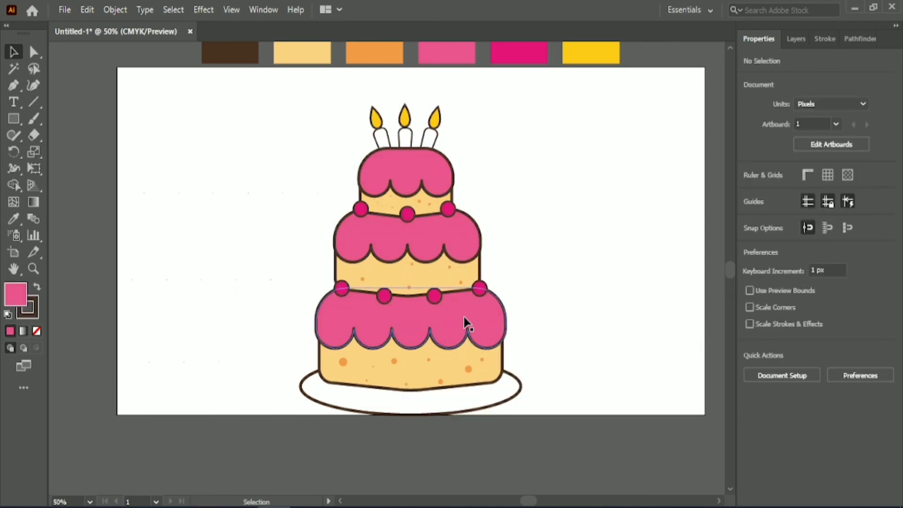
- Send the middle tier's cream sponge shape to the back
{"action": "right_click", "coordinate": [454, 277]}
{"action": "mouse_move", "coordinate": [494, 433]}
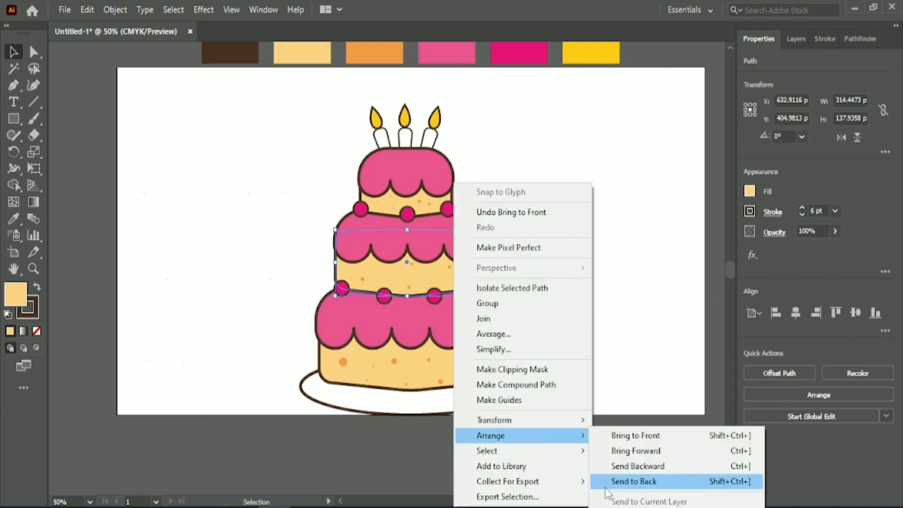
{"action": "left_click", "coordinate": [629, 480]}
{"action": "left_click", "coordinate": [554, 263]}
{"action": "left_click", "coordinate": [468, 311]}
{"action": "left_click", "coordinate": [500, 225]}
{"action": "left_click", "coordinate": [459, 233]}
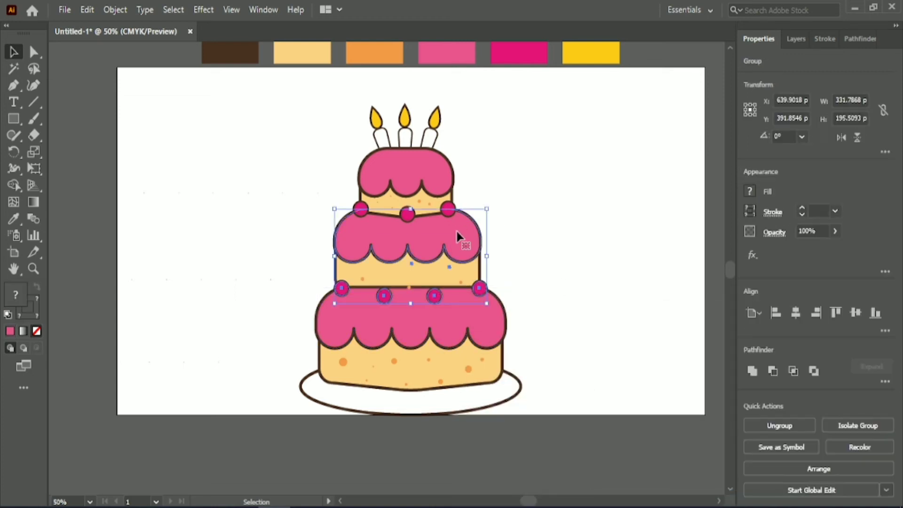
{"action": "right_click", "coordinate": [458, 233]}
{"action": "mouse_move", "coordinate": [494, 401]}
{"action": "left_click", "coordinate": [621, 449]}
{"action": "key", "text": "ctrl+z"}
- Ungroup the top tier and send its cream sponge shape to the back
{"action": "right_click", "coordinate": [426, 200]}
{"action": "left_click", "coordinate": [464, 295]}
{"action": "right_click", "coordinate": [426, 185]}
{"action": "mouse_move", "coordinate": [494, 436]}
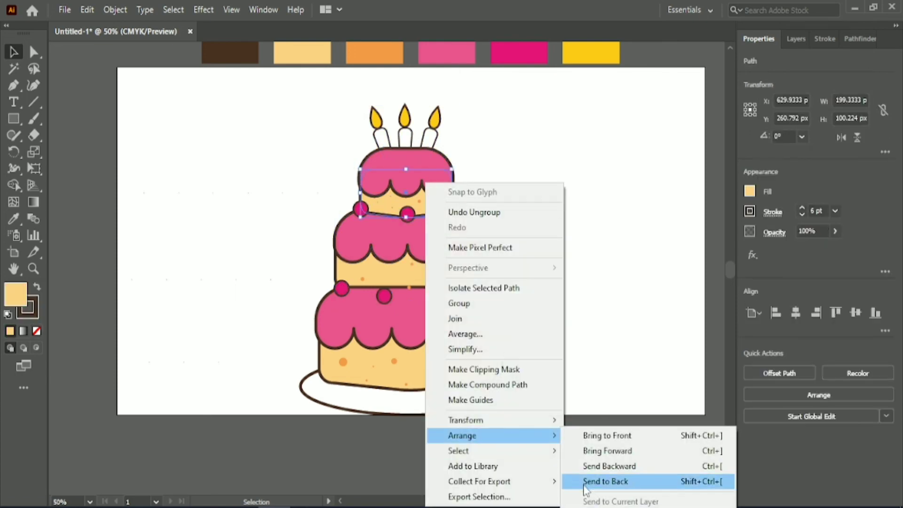
{"action": "left_click", "coordinate": [583, 485]}
{"action": "left_click", "coordinate": [569, 239]}
- Move the small orange dot at the center of the middle sponge's lower edge up and to the left
{"action": "scroll", "coordinate": [567, 239], "scroll_direction": "up", "scroll_amount": 2}
{"action": "left_click_drag", "start_coordinate": [532, 501], "coordinate": [529, 501]}
{"action": "left_click", "coordinate": [363, 335]}
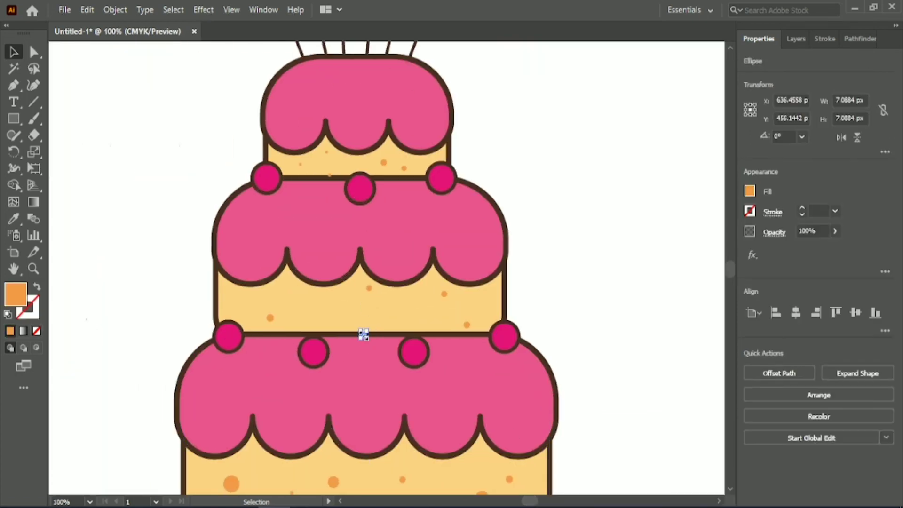
{"action": "key", "text": "Left"}
{"action": "key", "text": "Left"}
{"action": "key", "text": "Left"}
{"action": "key", "text": "Left"}
{"action": "key", "text": "Left"}
{"action": "key", "text": "Left"}
{"action": "key", "text": "Left"}
{"action": "key", "text": "Left"}
{"action": "key", "text": "Left"}
{"action": "key", "text": "Left"}
{"action": "key", "text": "Left"}
{"action": "key", "text": "Left"}
{"action": "key", "text": "Left"}
{"action": "key", "text": "Left"}
{"action": "key", "text": "Left"}
{"action": "key", "text": "Left"}
{"action": "key", "text": "Left"}
{"action": "key", "text": "Left"}
{"action": "key", "text": "Left"}
{"action": "key", "text": "Left"}
{"action": "scroll", "coordinate": [568, 254], "scroll_direction": "down", "scroll_amount": 1}
- Add an anchor point at the middle of the bottom tier icing's top edge and raise it to form a peak
{"action": "left_click", "coordinate": [348, 369]}
{"action": "left_click", "coordinate": [14, 86]}
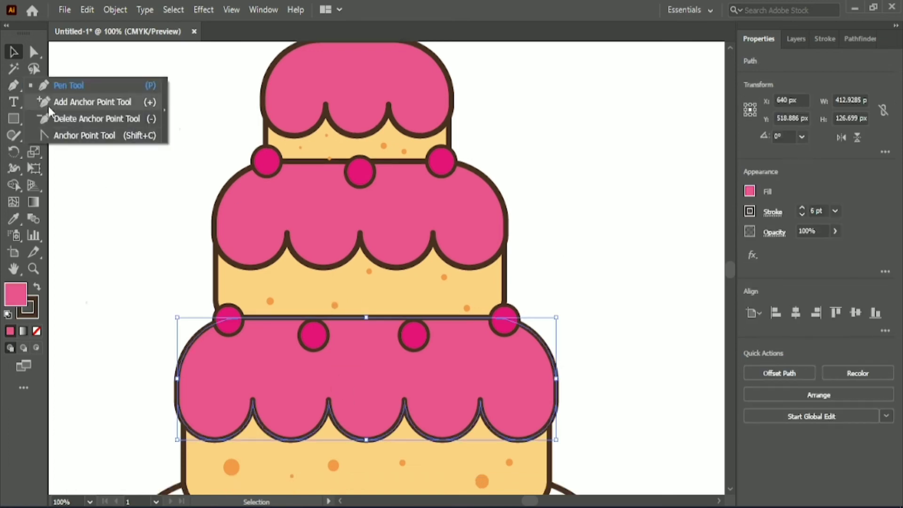
{"action": "left_click", "coordinate": [49, 102]}
{"action": "left_click", "coordinate": [370, 317]}
{"action": "key", "text": "Up"}
{"action": "key", "text": "Up"}
{"action": "key", "text": "Up"}
{"action": "key", "text": "Up"}
{"action": "key", "text": "Up"}
{"action": "key", "text": "Up"}
{"action": "key", "text": "Up"}
{"action": "key", "text": "Up"}
{"action": "key", "text": "Up"}
{"action": "key", "text": "Up"}
{"action": "key", "text": "Up"}
{"action": "key", "text": "Up"}
{"action": "key", "text": "Up"}
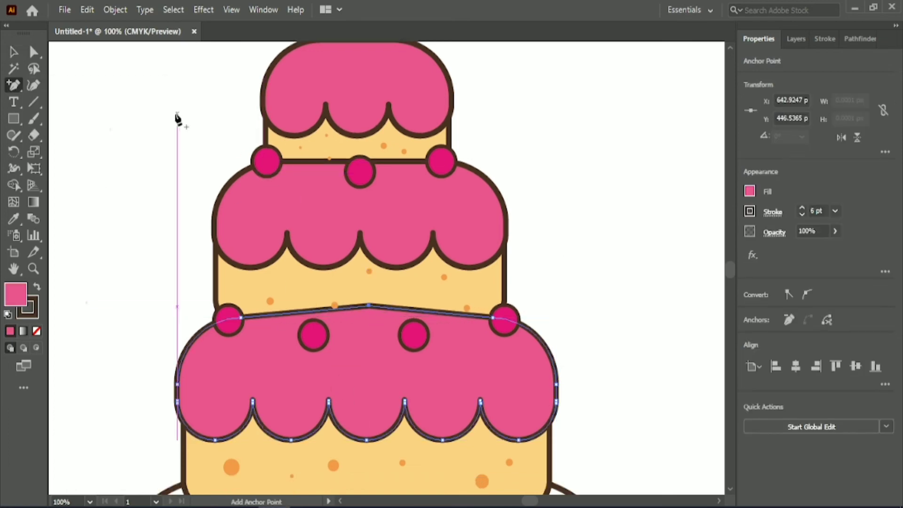
- Round the peak of the bottom tier's icing with a corner radius of about 170 px
{"action": "left_click", "coordinate": [34, 52]}
{"action": "scroll", "coordinate": [50, 66], "scroll_direction": "up", "scroll_amount": 1}
{"action": "left_click_drag", "start_coordinate": [383, 505], "coordinate": [383, 506]}
{"action": "scroll", "coordinate": [371, 343], "scroll_direction": "down", "scroll_amount": 5}
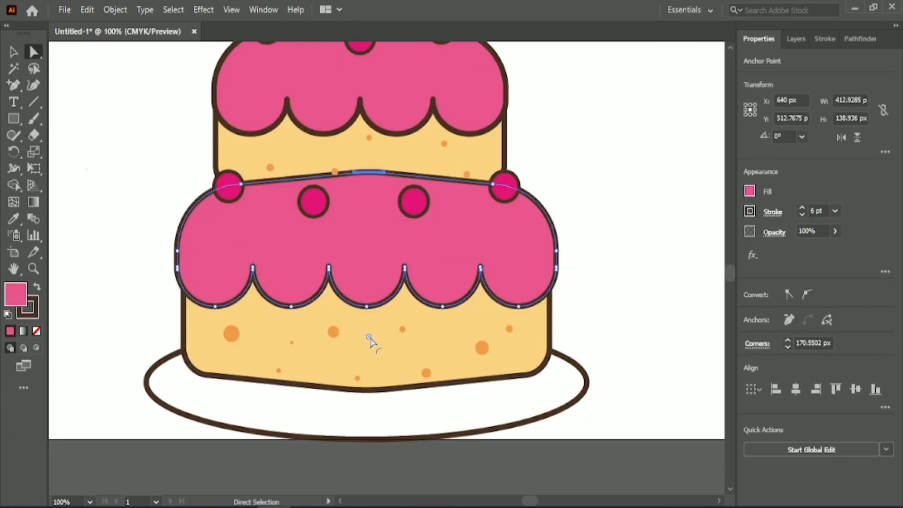
{"action": "scroll", "coordinate": [392, 475], "scroll_direction": "down", "scroll_amount": 2}
{"action": "left_click", "coordinate": [605, 164]}
{"action": "scroll", "coordinate": [605, 164], "scroll_direction": "up", "scroll_amount": 5}
{"action": "key", "text": "v"}
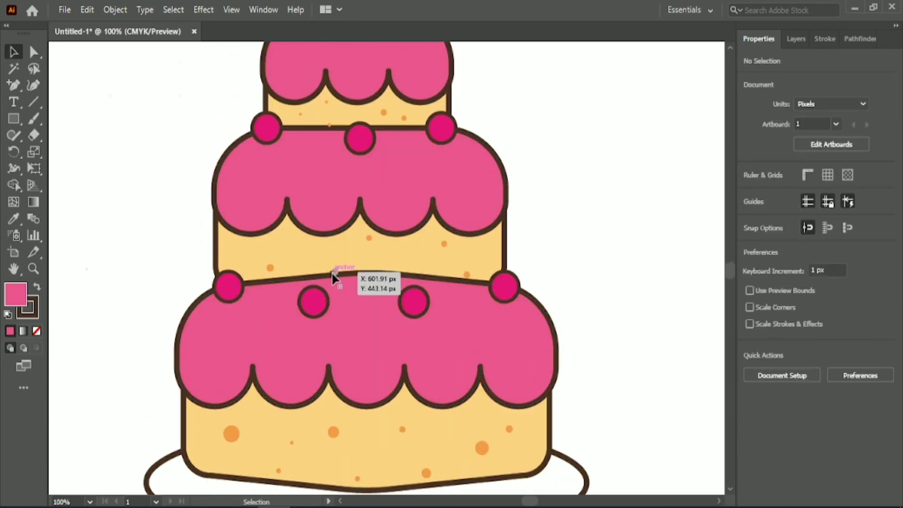
- Move the orange dot touching the bottom icing's top edge up into the middle tier's sponge
{"action": "left_click_drag", "start_coordinate": [335, 272], "coordinate": [326, 260]}
{"action": "scroll", "coordinate": [591, 219], "scroll_direction": "up", "scroll_amount": 2}
{"action": "left_click", "coordinate": [591, 219]}
- Set the middle tier's center dark pink ball aside on blank canvas and shift the orange dot beside it up into the top sponge
{"action": "left_click_drag", "start_coordinate": [360, 205], "coordinate": [584, 155]}
{"action": "left_click", "coordinate": [329, 192]}
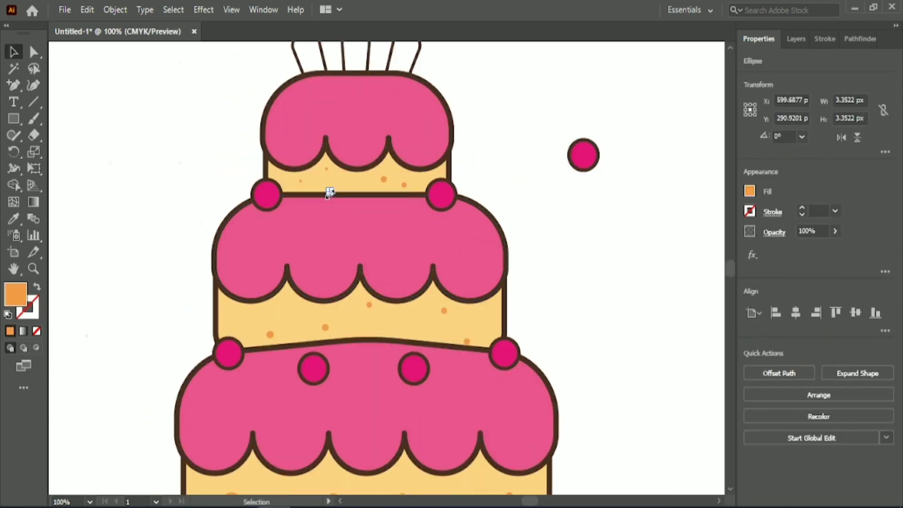
{"action": "left_click", "coordinate": [504, 101]}
- Add an anchor point at the middle of the middle tier icing's top edge, raised 10 px and rounded into a smooth curve
{"action": "left_click", "coordinate": [372, 221]}
{"action": "left_click", "coordinate": [14, 85]}
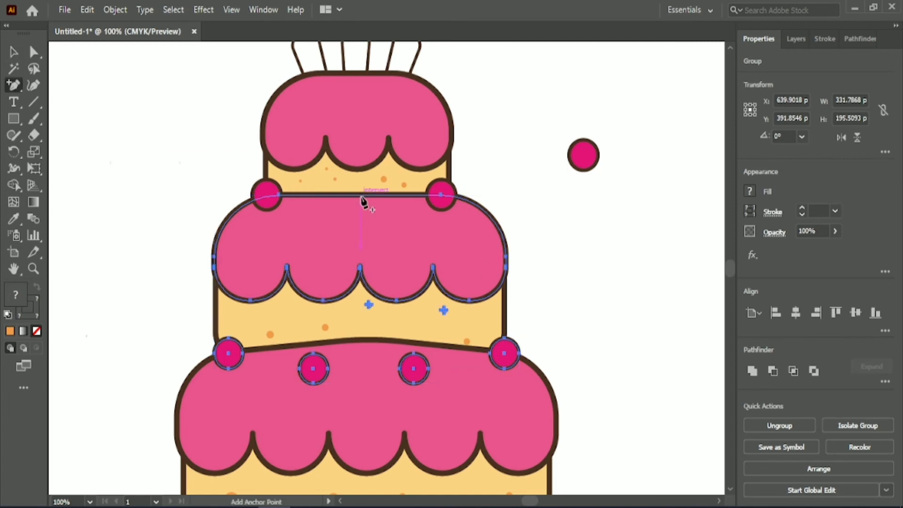
{"action": "left_click", "coordinate": [356, 194]}
{"action": "left_click", "coordinate": [35, 51]}
{"action": "key", "text": "shift+Up"}
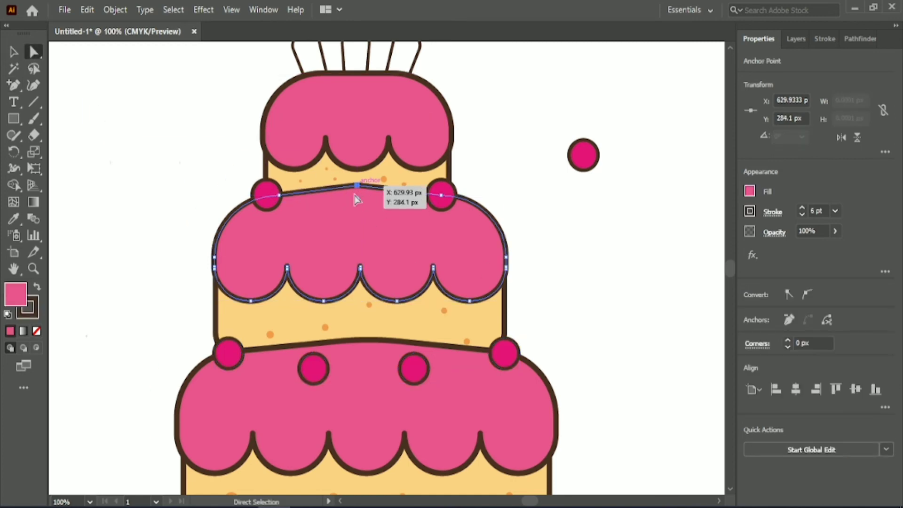
{"action": "left_click", "coordinate": [14, 52]}
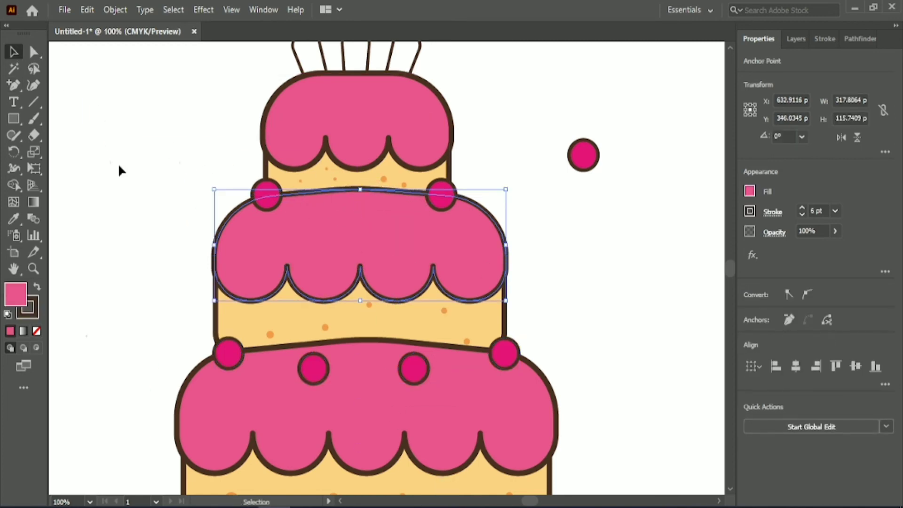
{"action": "left_click", "coordinate": [119, 170]}
- Place the set-aside dark pink ball on the center of the middle icing's curved top edge, and ungroup the middle tier
{"action": "left_click_drag", "start_coordinate": [580, 157], "coordinate": [353, 189]}
{"action": "left_click", "coordinate": [504, 155]}
{"action": "left_click", "coordinate": [312, 369]}
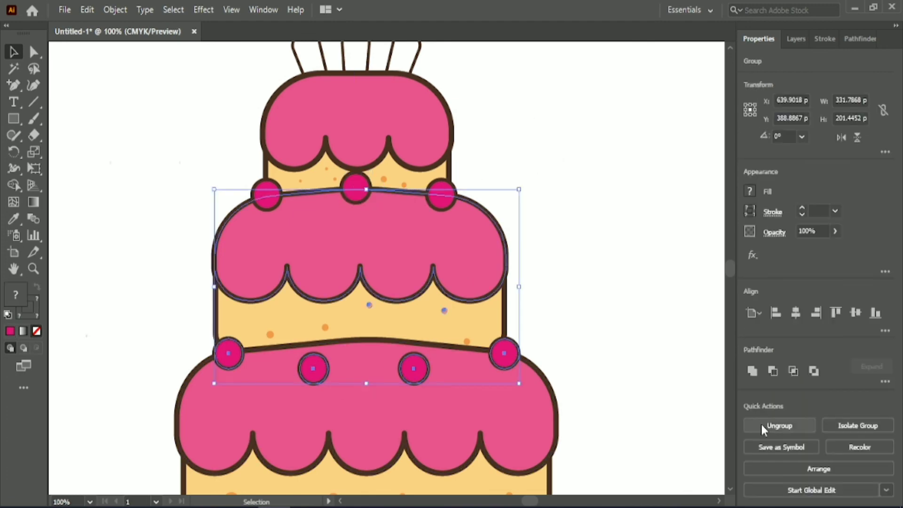
{"action": "left_click", "coordinate": [763, 428]}
{"action": "left_click", "coordinate": [626, 396]}
- Move the two inner dark pink balls of the bottom tier up onto the icing's curved top edge
{"action": "left_click_drag", "start_coordinate": [313, 369], "coordinate": [320, 346]}
{"action": "left_click_drag", "start_coordinate": [415, 368], "coordinate": [395, 343]}
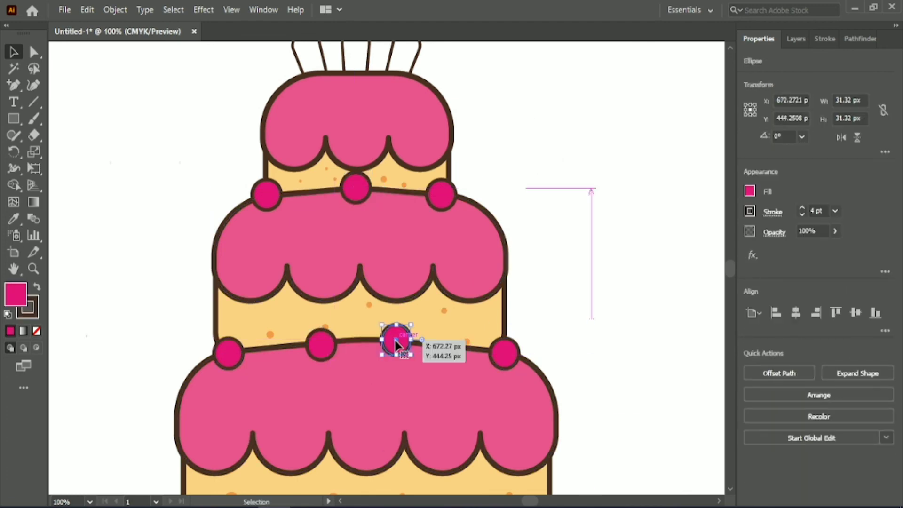
{"action": "left_click", "coordinate": [582, 265]}
{"action": "left_click", "coordinate": [396, 340]}
{"action": "left_click", "coordinate": [321, 345]}
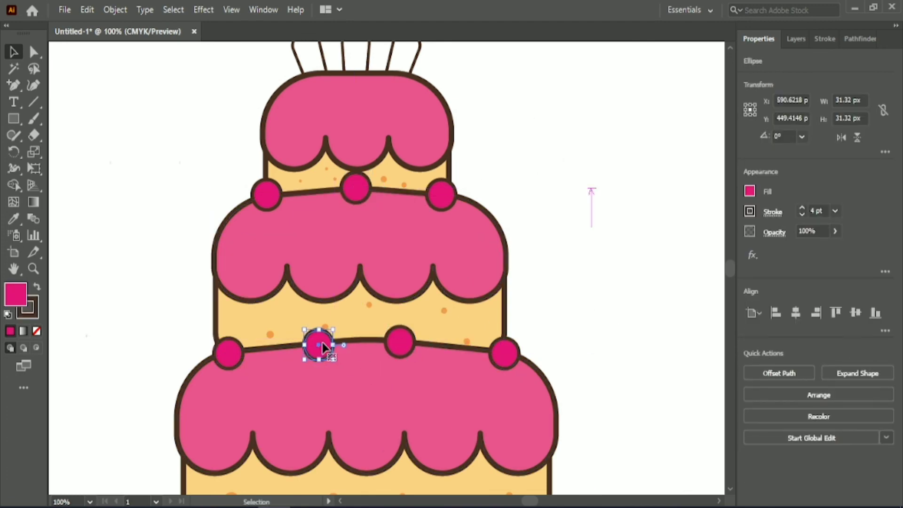
{"action": "left_click", "coordinate": [586, 286]}
{"action": "scroll", "coordinate": [583, 281], "scroll_direction": "down", "scroll_amount": 1}
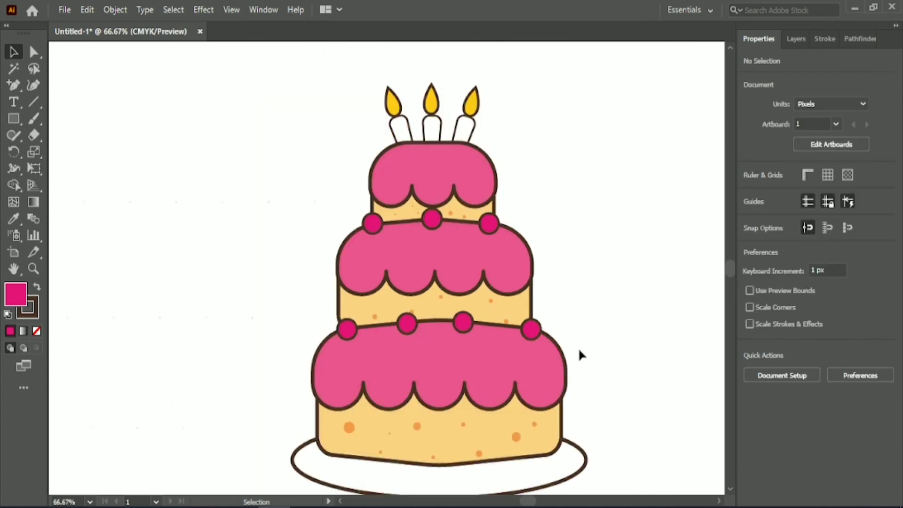
- Ungroup the three candles from one another
{"action": "left_click", "coordinate": [384, 86]}
{"action": "left_click_drag", "start_coordinate": [359, 63], "coordinate": [480, 115]}
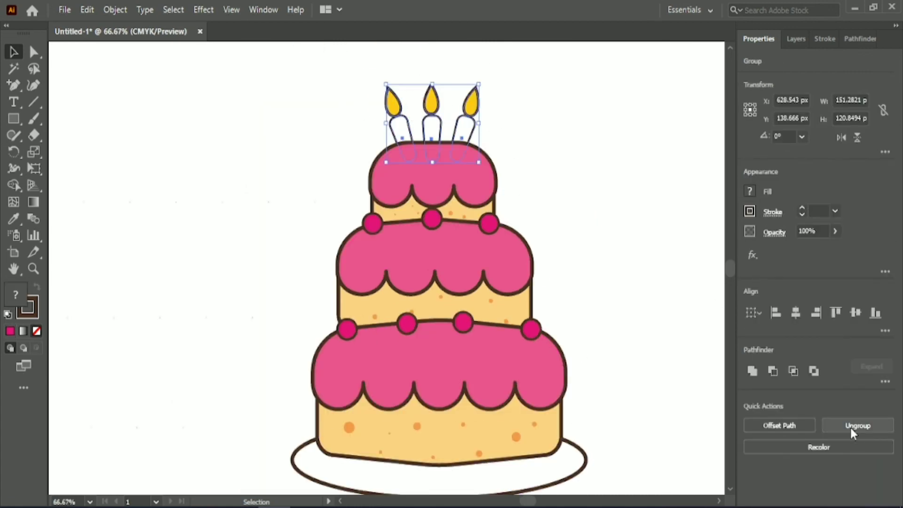
{"action": "left_click", "coordinate": [851, 429]}
{"action": "left_click", "coordinate": [292, 169]}
{"action": "scroll", "coordinate": [540, 280], "scroll_direction": "down", "scroll_amount": 1}
{"action": "scroll", "coordinate": [539, 282], "scroll_direction": "down", "scroll_amount": 1}
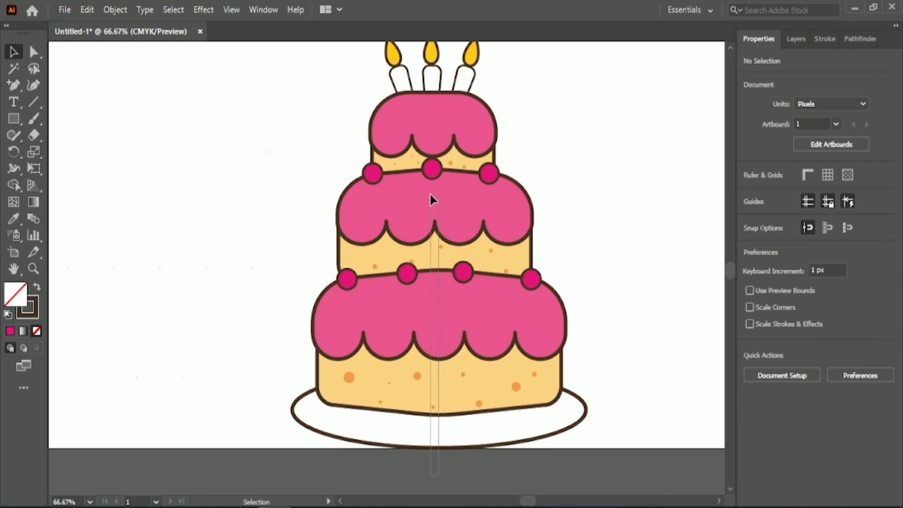
- Align the icing and sponge shapes of all three tiers and the plate on a common horizontal center
{"action": "left_click_drag", "start_coordinate": [430, 192], "coordinate": [431, 194]}
{"action": "left_click", "coordinate": [428, 117], "text": "shift"}
{"action": "left_click", "coordinate": [458, 154], "text": "shift"}
{"action": "left_click", "coordinate": [447, 78]}
{"action": "left_click", "coordinate": [443, 109]}
{"action": "left_click", "coordinate": [414, 158], "text": "shift"}
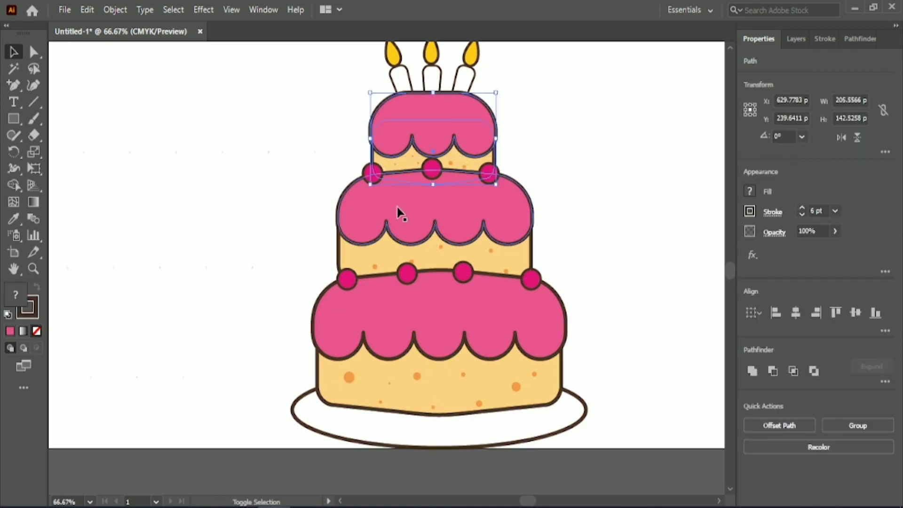
{"action": "left_click", "coordinate": [397, 207], "text": "shift"}
{"action": "left_click", "coordinate": [395, 254], "text": "shift"}
{"action": "left_click", "coordinate": [392, 306], "text": "shift"}
{"action": "left_click", "coordinate": [388, 371], "text": "shift"}
{"action": "left_click", "coordinate": [795, 313]}
{"action": "left_click", "coordinate": [486, 427], "text": "shift"}
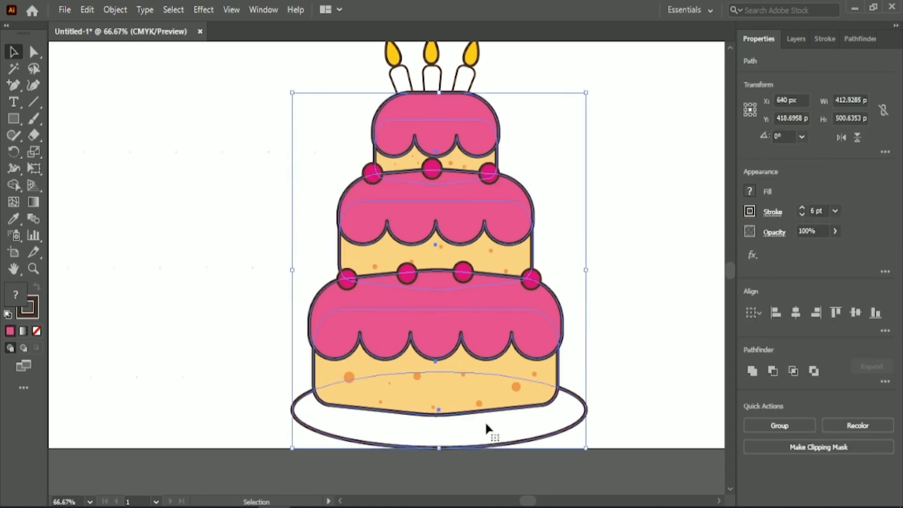
{"action": "left_click", "coordinate": [796, 312]}
{"action": "left_click", "coordinate": [617, 222]}
- Nudge the two outer dark pink balls on the middle tier's top edge to the right to fit the shifted tiers
{"action": "scroll", "coordinate": [600, 220], "scroll_direction": "up", "scroll_amount": 1}
{"action": "left_click", "coordinate": [437, 154]}
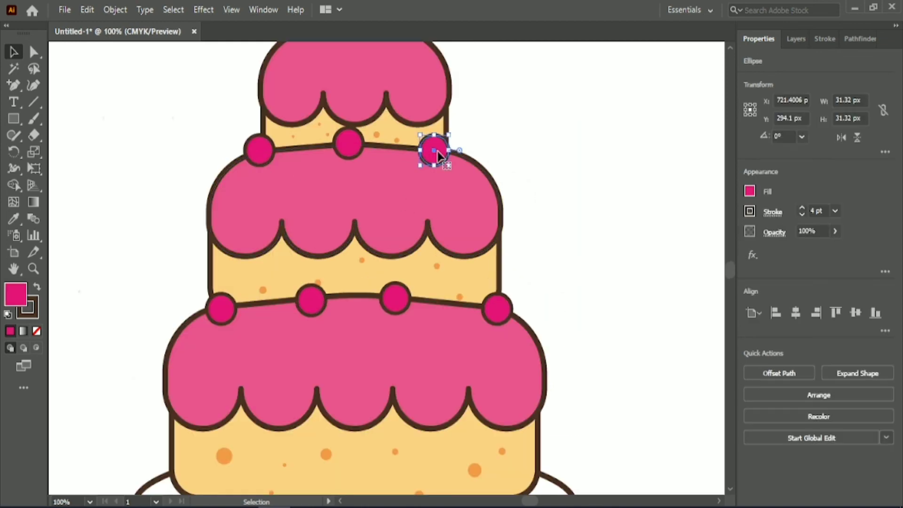
{"action": "key", "text": "Right"}
{"action": "key", "text": "Right"}
{"action": "key", "text": "Right"}
{"action": "key", "text": "Right"}
{"action": "key", "text": "Right"}
{"action": "key", "text": "Right"}
{"action": "key", "text": "Right"}
{"action": "key", "text": "Right"}
{"action": "key", "text": "Right"}
{"action": "key", "text": "Right"}
{"action": "key", "text": "Right"}
{"action": "left_click", "coordinate": [271, 150]}
{"action": "key", "text": "Right"}
{"action": "key", "text": "Right"}
{"action": "key", "text": "Right"}
{"action": "left_click", "coordinate": [226, 118]}
- Center the middle dark pink ball between the top two tiers horizontally on the top tier's icing
{"action": "left_click", "coordinate": [359, 146]}
{"action": "left_click", "coordinate": [350, 85], "text": "shift"}
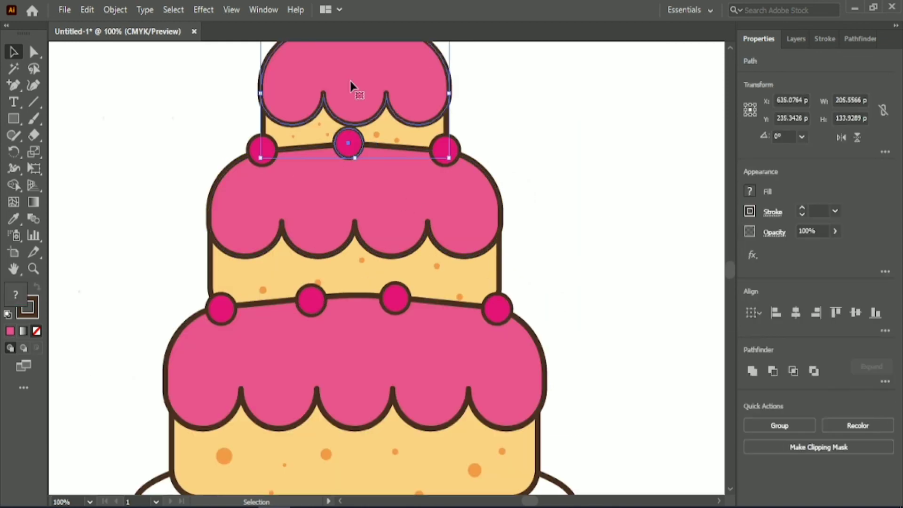
{"action": "left_click", "coordinate": [361, 146]}
{"action": "left_click", "coordinate": [530, 128]}
- Spread the bottom tier's leftmost ball and its two inner balls outward along the icing's top edge for even spacing
{"action": "scroll", "coordinate": [567, 152], "scroll_direction": "down", "scroll_amount": 2}
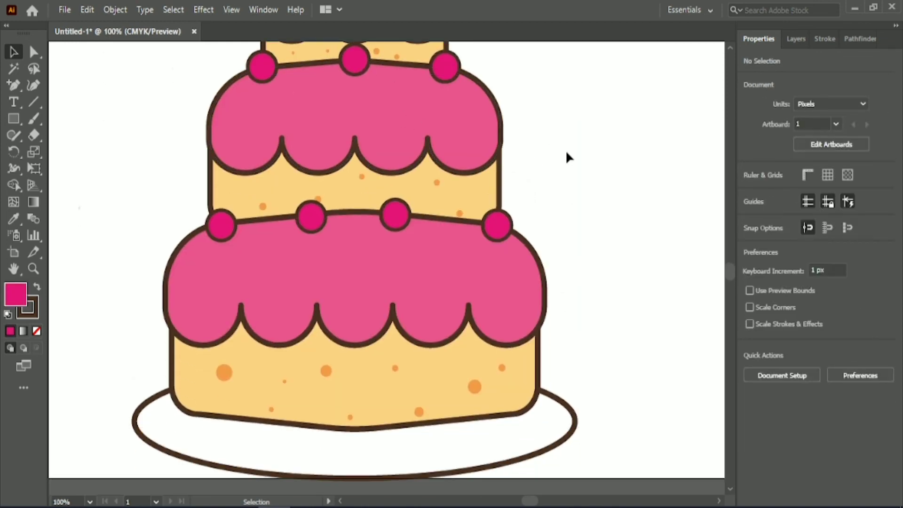
{"action": "left_click_drag", "start_coordinate": [217, 227], "coordinate": [208, 226]}
{"action": "left_click", "coordinate": [404, 217]}
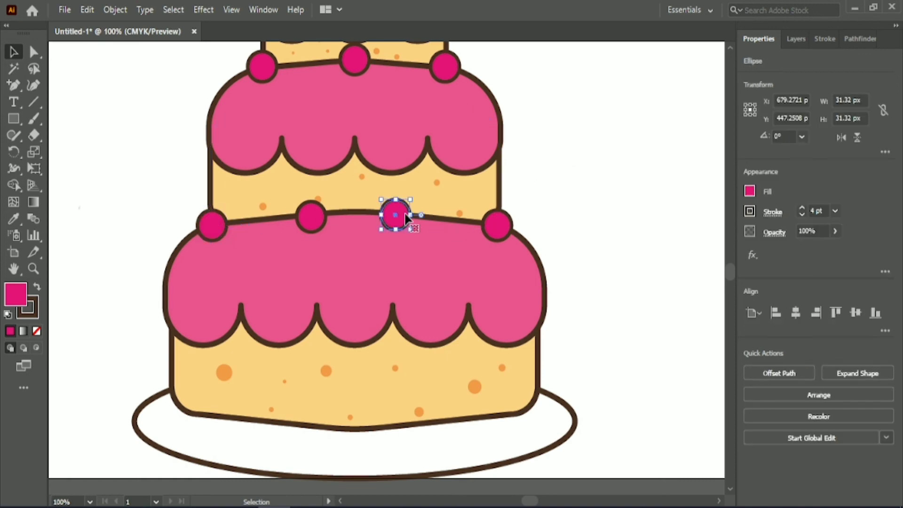
{"action": "left_click", "coordinate": [553, 173]}
{"action": "left_click_drag", "start_coordinate": [396, 214], "coordinate": [401, 214]}
{"action": "left_click", "coordinate": [554, 162]}
{"action": "left_click_drag", "start_coordinate": [310, 217], "coordinate": [304, 217]}
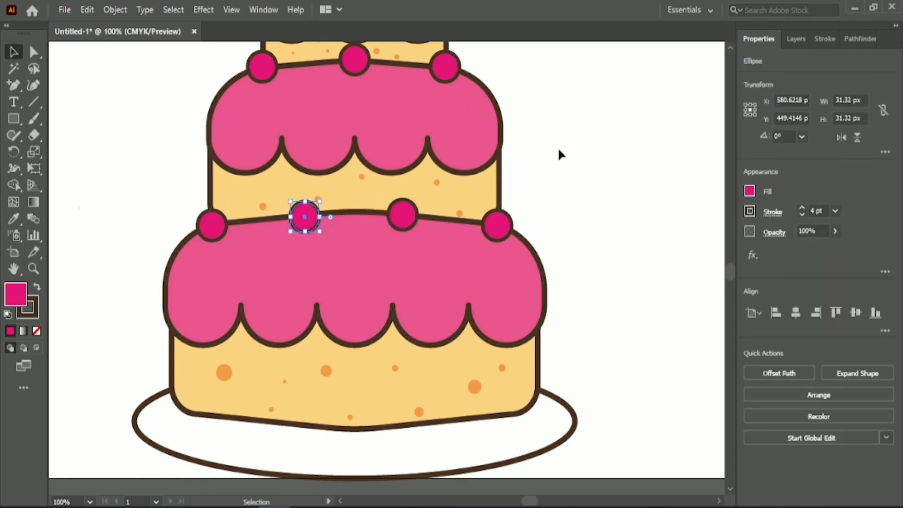
{"action": "left_click", "coordinate": [560, 147]}
- Group all parts of the cake and center the group horizontally and vertically on the artboard
{"action": "scroll", "coordinate": [566, 144], "scroll_direction": "down", "scroll_amount": 2}
{"action": "scroll", "coordinate": [566, 146], "scroll_direction": "up", "scroll_amount": 4}
{"action": "left_click_drag", "start_coordinate": [526, 498], "coordinate": [530, 498]}
{"action": "left_click_drag", "start_coordinate": [359, 115], "coordinate": [711, 428]}
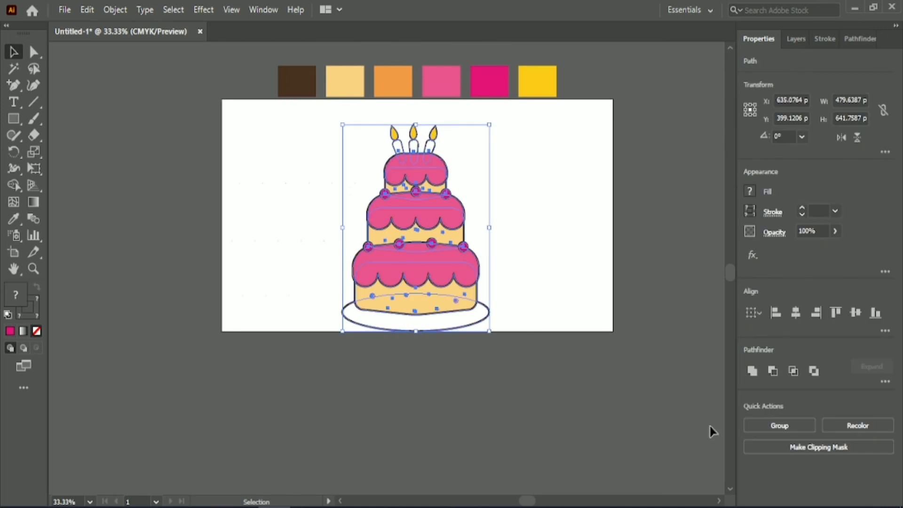
{"action": "left_click", "coordinate": [612, 301]}
{"action": "left_click", "coordinate": [420, 163]}
{"action": "left_click", "coordinate": [424, 210]}
{"action": "left_click", "coordinate": [428, 301]}
{"action": "left_click", "coordinate": [330, 129]}
{"action": "left_click_drag", "start_coordinate": [328, 118], "coordinate": [491, 332]}
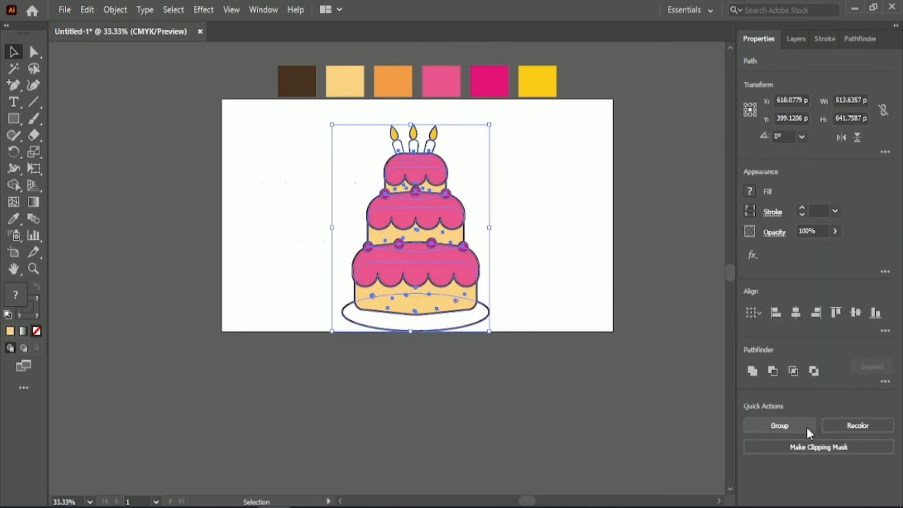
{"action": "left_click", "coordinate": [806, 427]}
{"action": "left_click", "coordinate": [796, 312]}
{"action": "left_click", "coordinate": [856, 313]}
{"action": "left_click", "coordinate": [391, 404]}
- Raise the candles and the top tier's icing slightly above the sponge, and select the whole cake
{"action": "scroll", "coordinate": [398, 416], "scroll_direction": "up", "scroll_amount": 1}
{"action": "scroll", "coordinate": [568, 379], "scroll_direction": "up", "scroll_amount": 4}
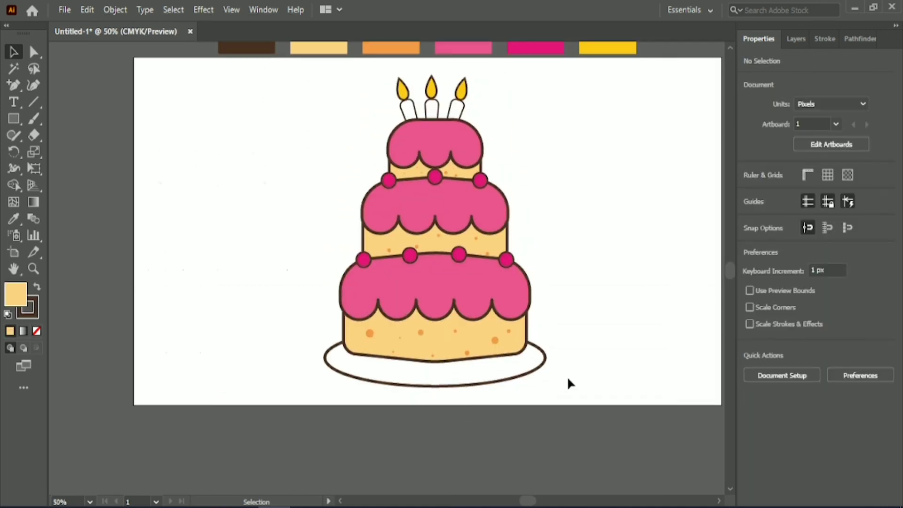
{"action": "left_click_drag", "start_coordinate": [377, 103], "coordinate": [472, 158]}
{"action": "left_click", "coordinate": [495, 111]}
{"action": "left_click_drag", "start_coordinate": [373, 164], "coordinate": [506, 126]}
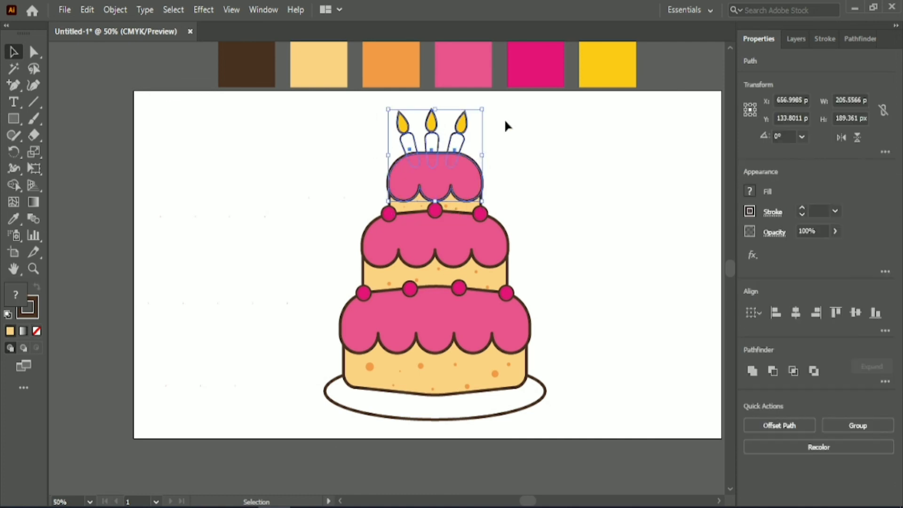
{"action": "left_click", "coordinate": [584, 453]}
{"action": "key", "text": "ctrl+a"}
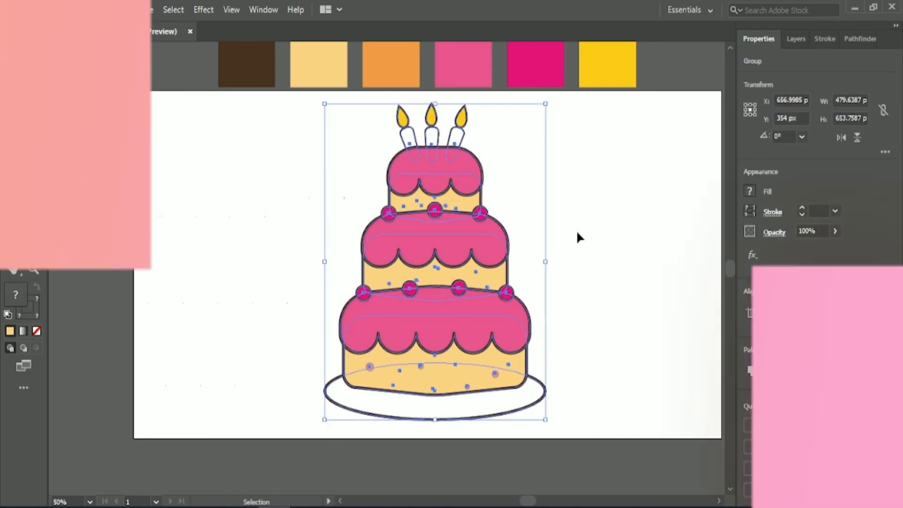